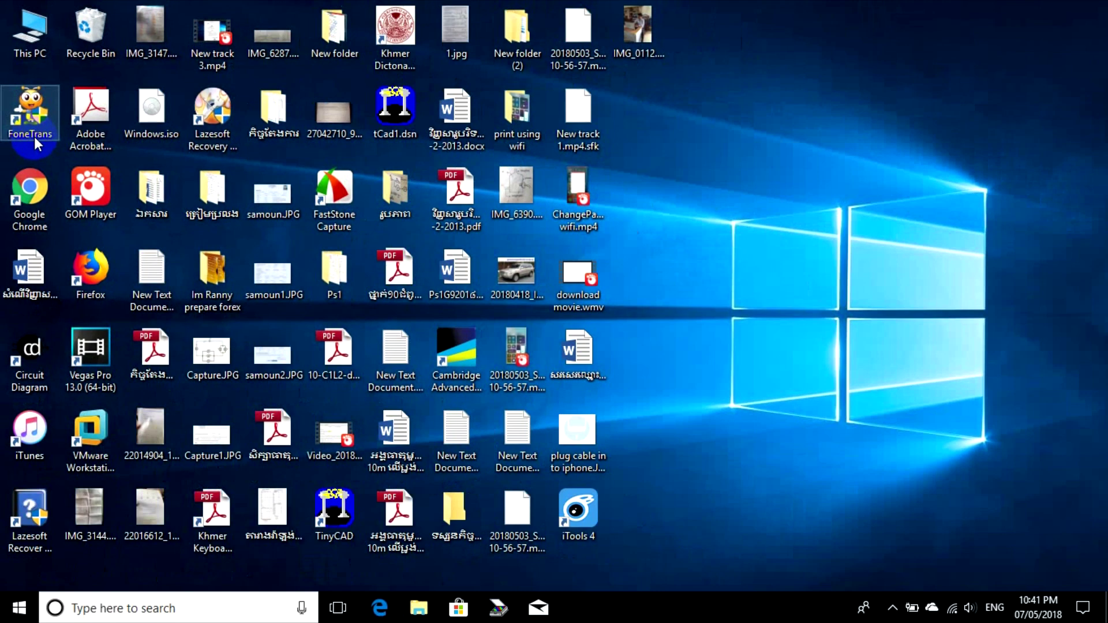
Step: Launch FoneTrans, postpone the offered update, and open the connected iPhone's Books list
double_click(30, 123)
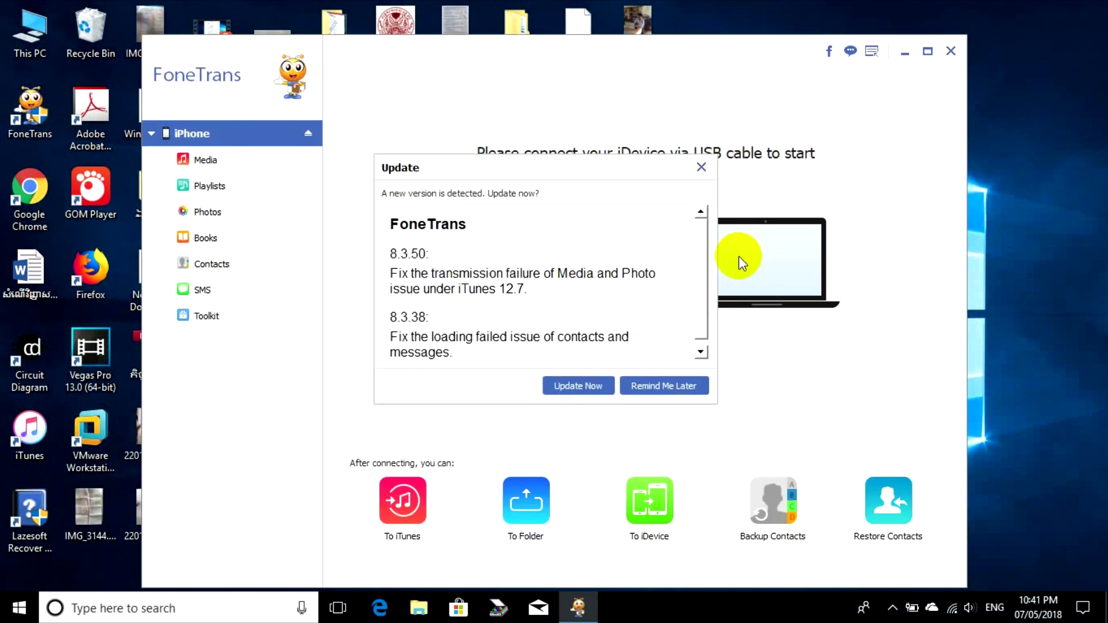
click(659, 387)
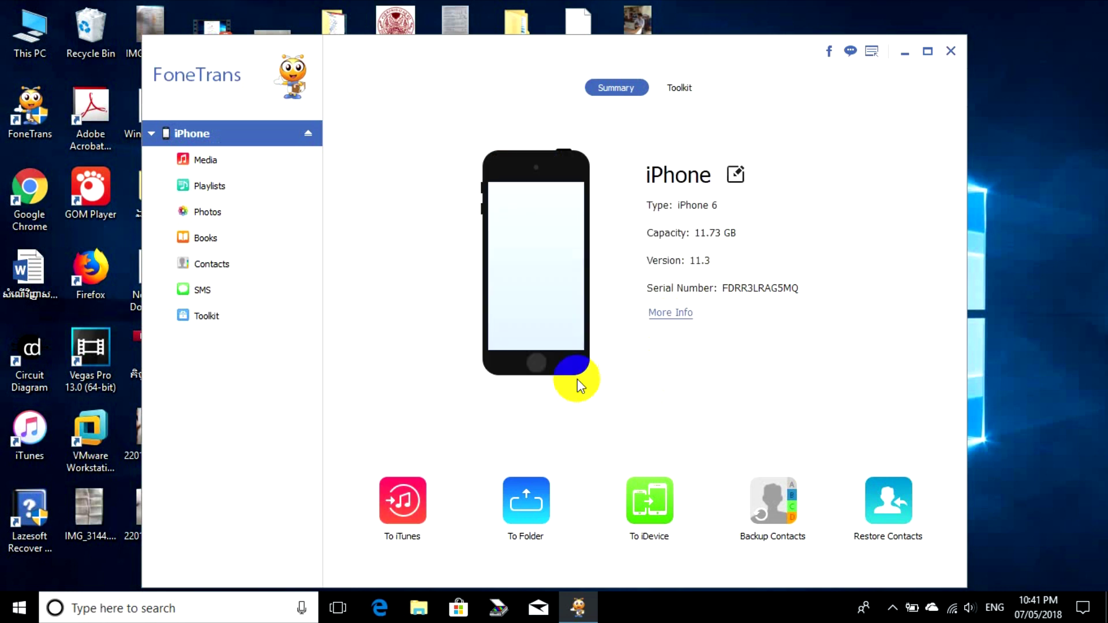
click(206, 242)
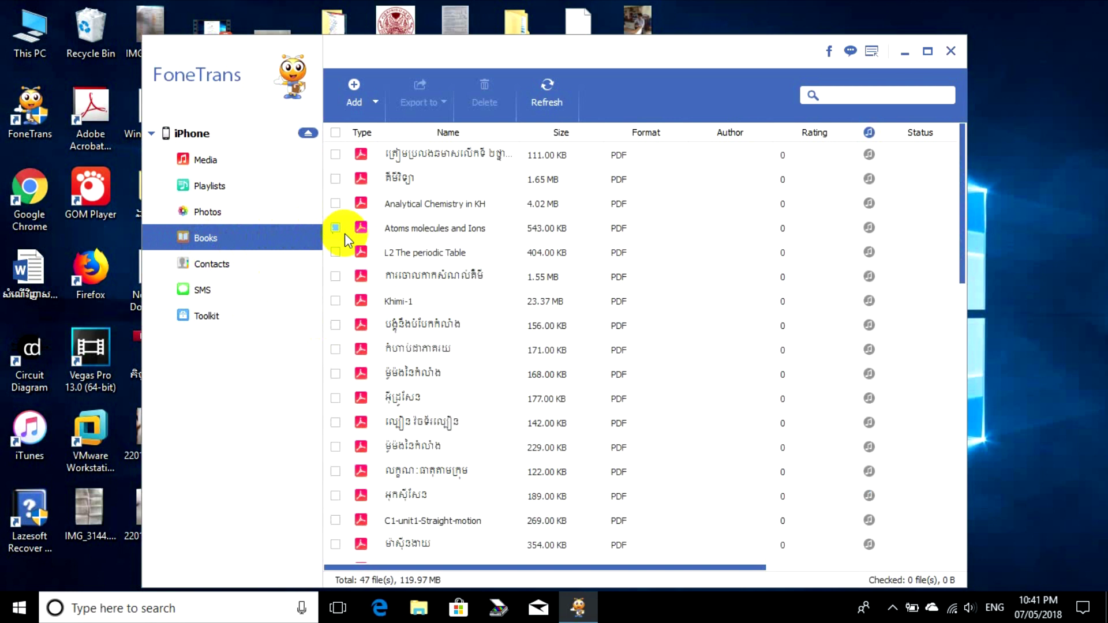
Step: Export the Analytical Chemistry in KH PDF from the iPhone's books to the computer's Desktop folder
click(335, 204)
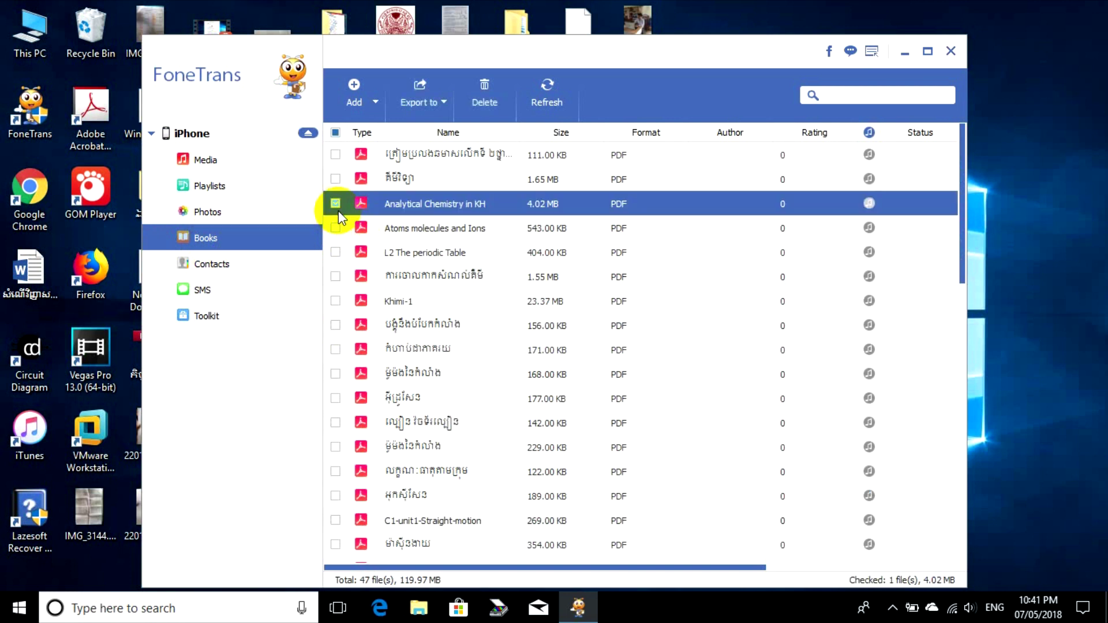
click(425, 105)
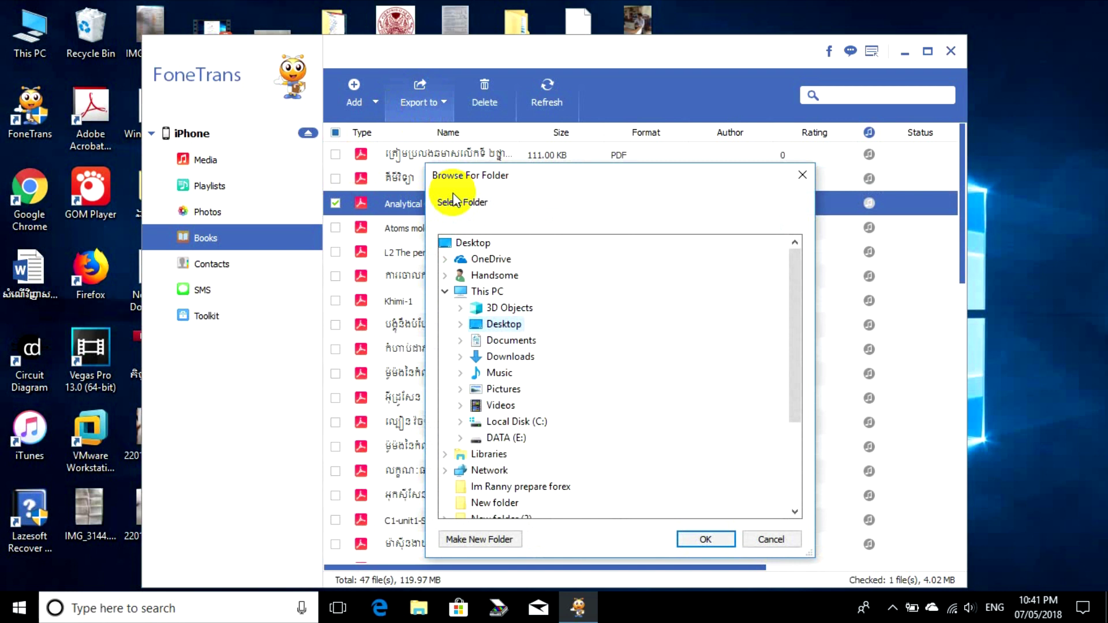
click(471, 244)
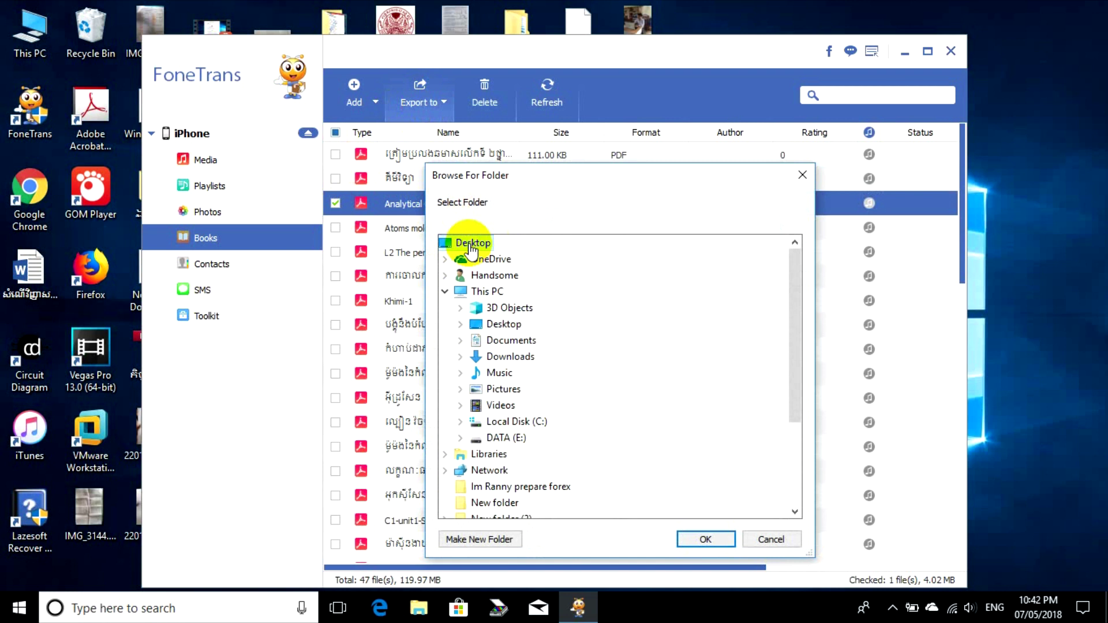
click(1105, 611)
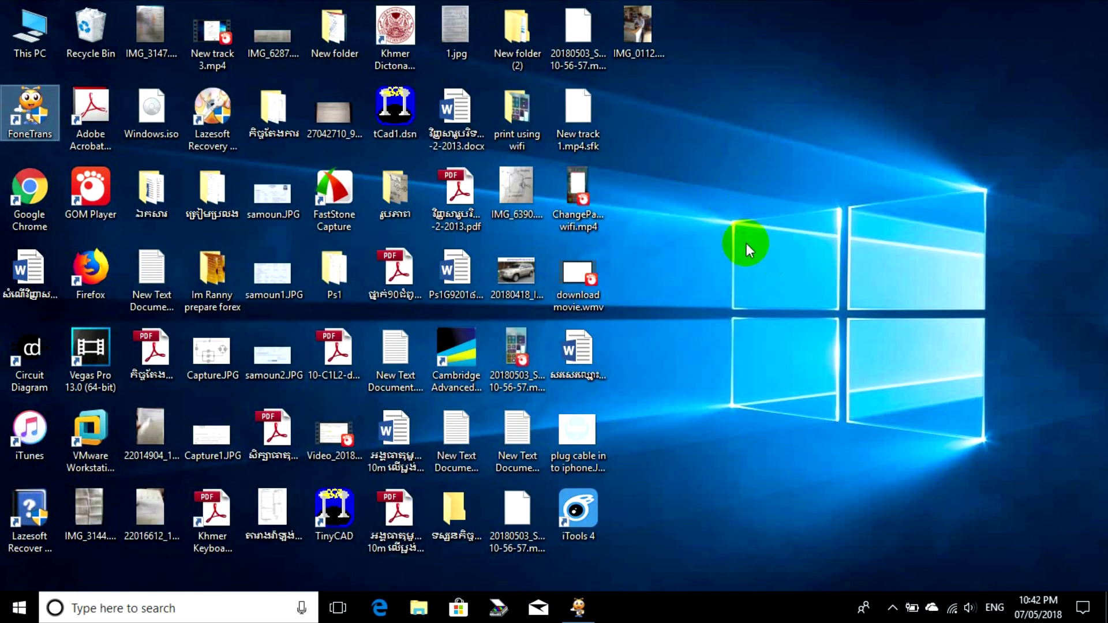
click(579, 607)
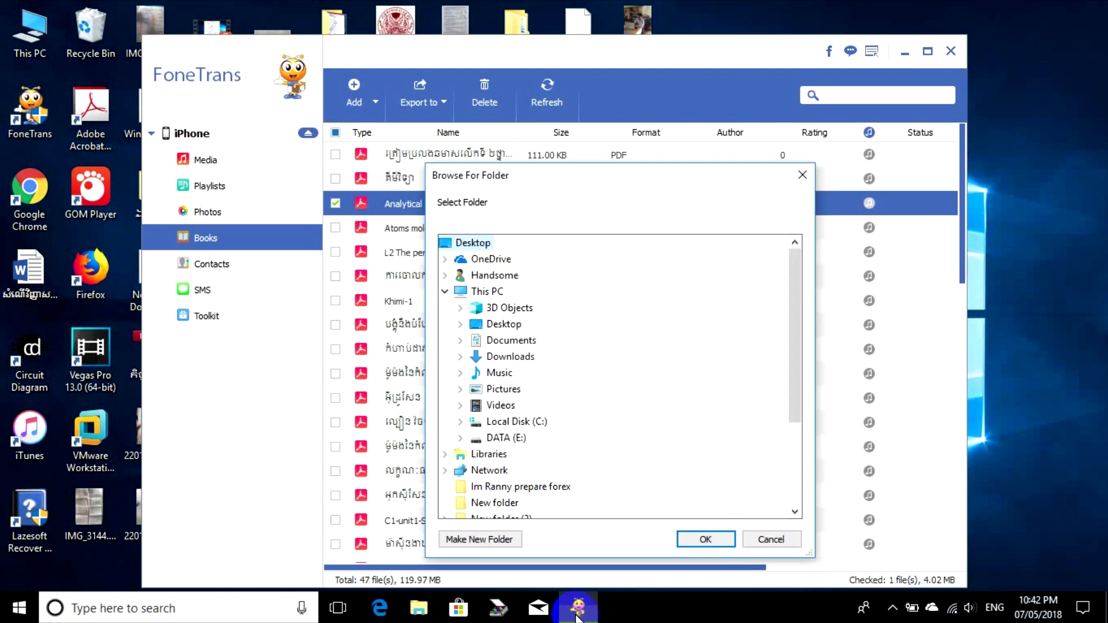
click(705, 543)
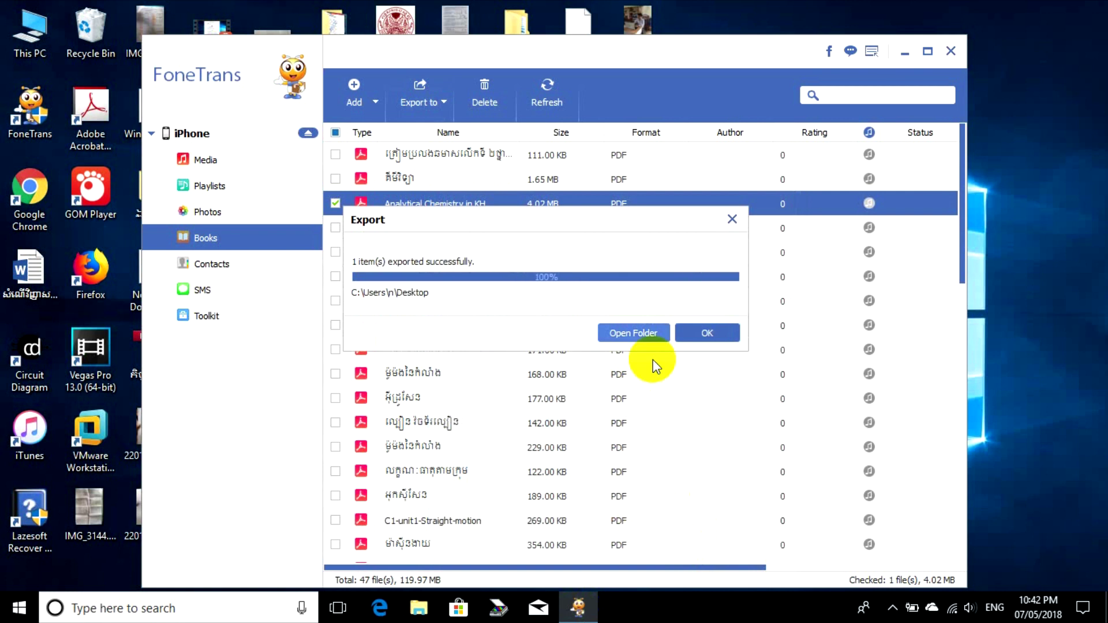
click(706, 333)
Step: Check the exported Analytical Chemistry in KH.pdf by opening it from the desktop, close it, and return to FoneTrans
click(903, 55)
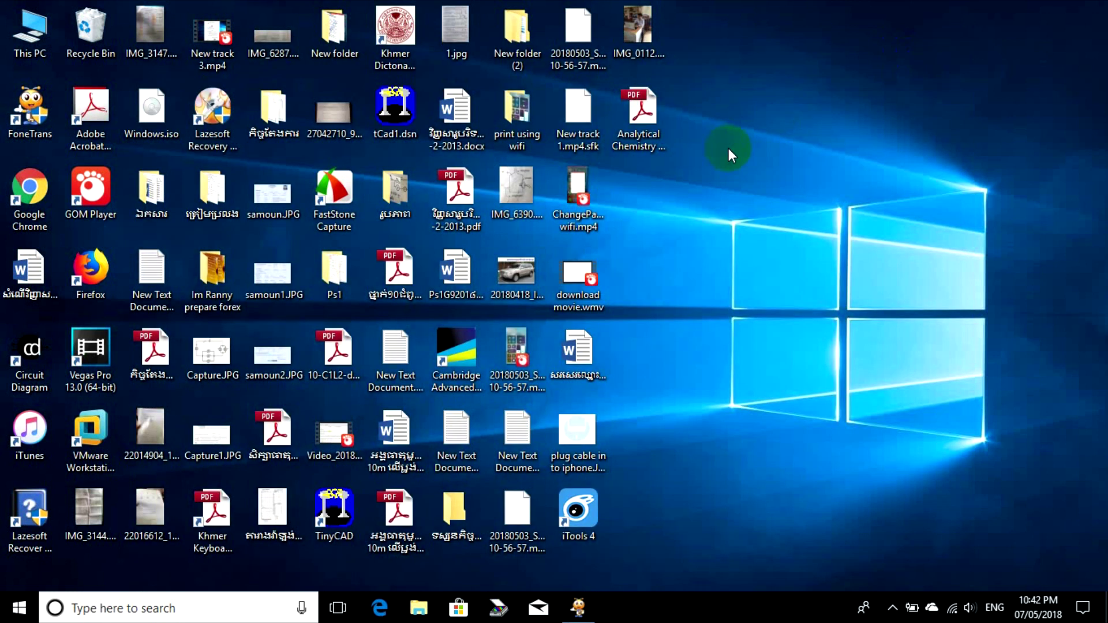
click(651, 117)
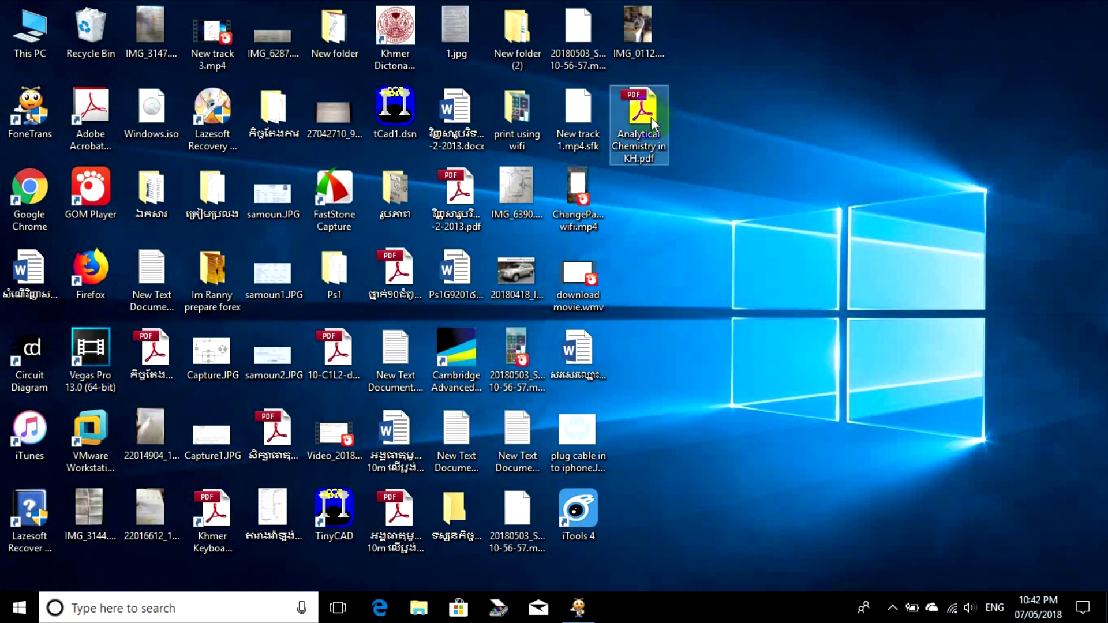
double_click(652, 116)
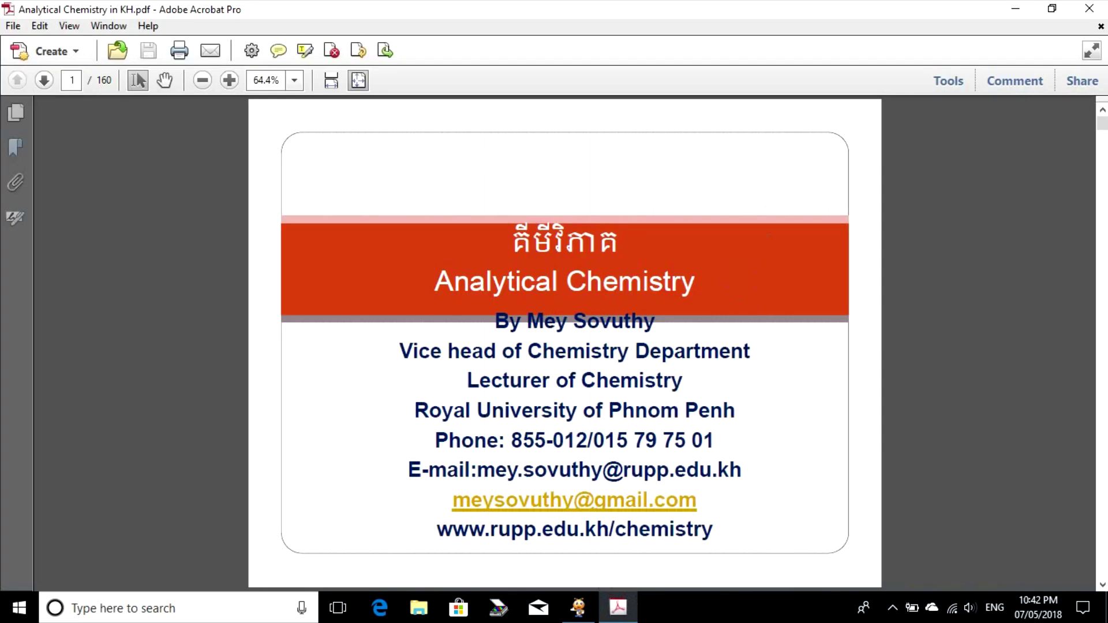
click(1093, 9)
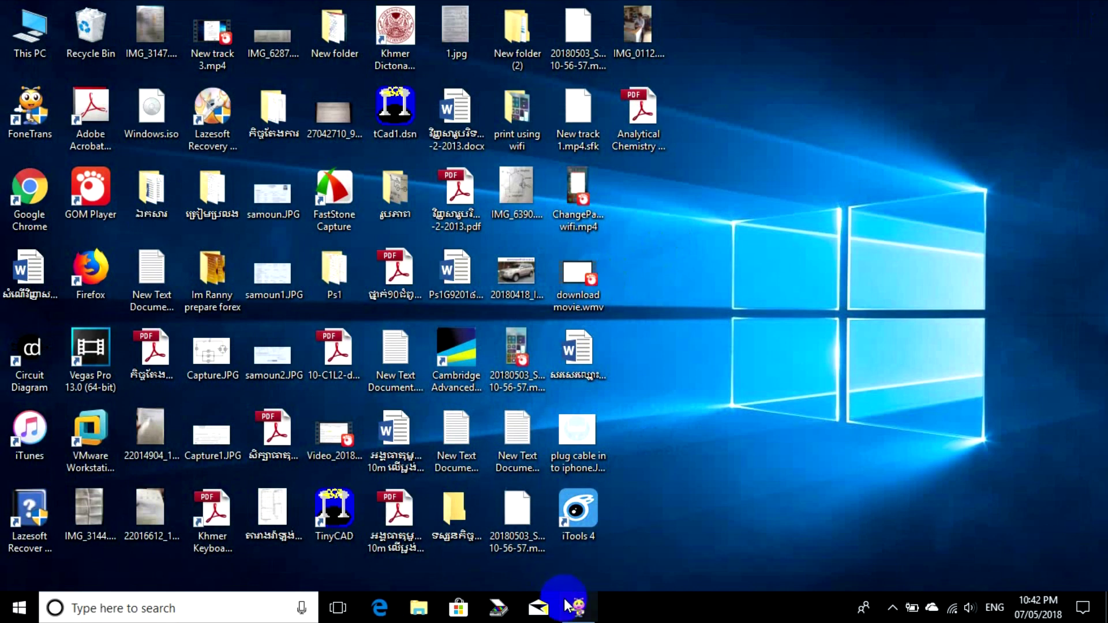
click(579, 611)
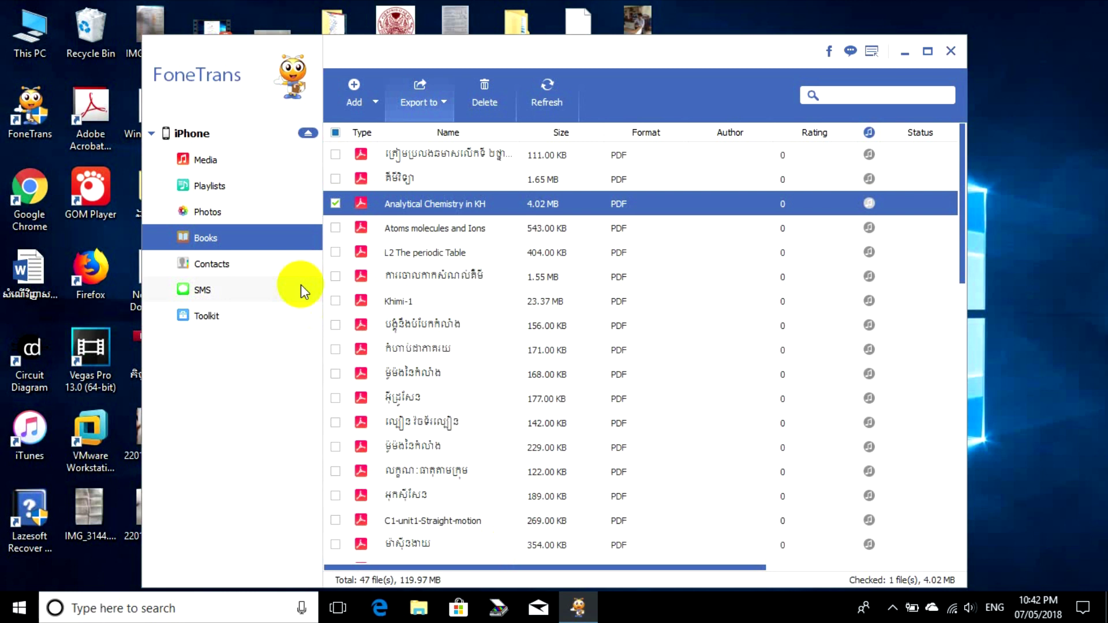
Step: Open the iPhone's Camera Roll and select the 2016-07 photo of a man working at a laptop
click(209, 212)
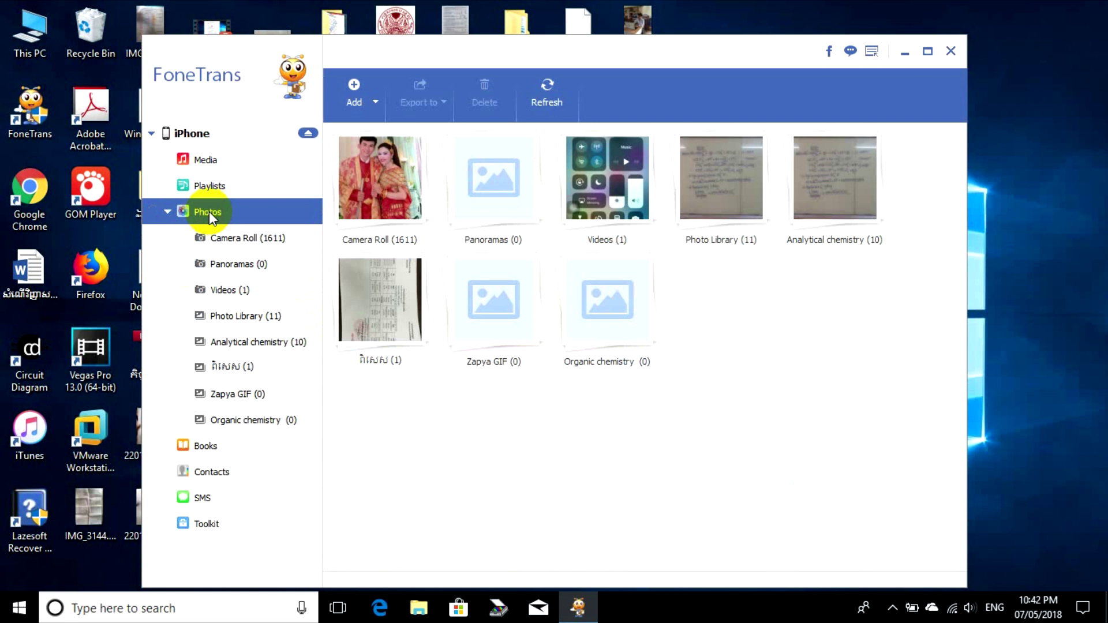
double_click(380, 193)
click(501, 190)
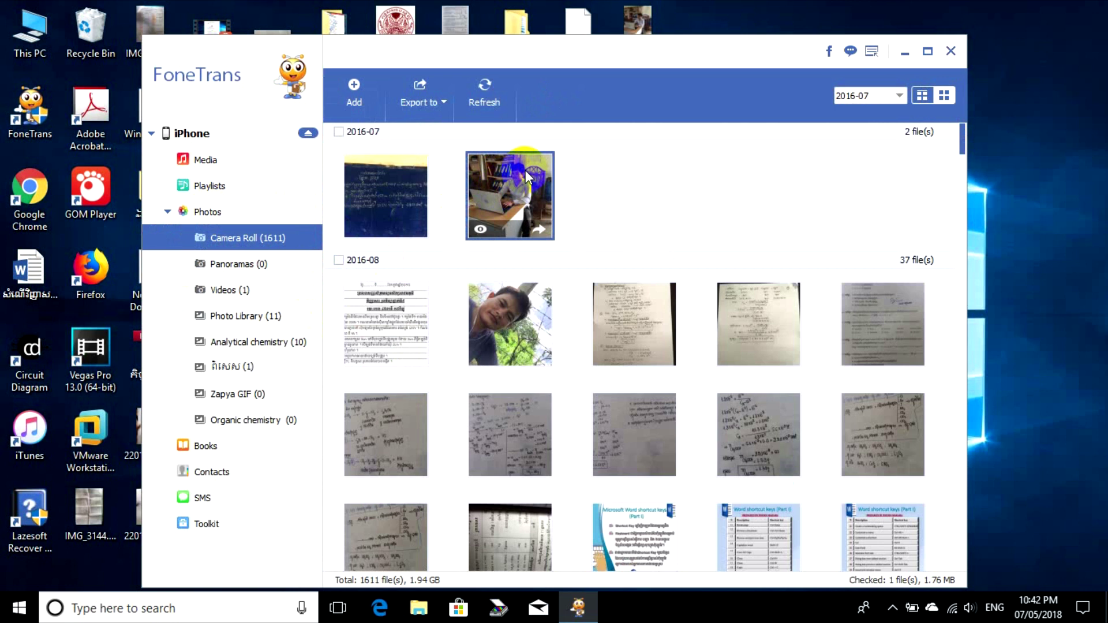
click(1102, 616)
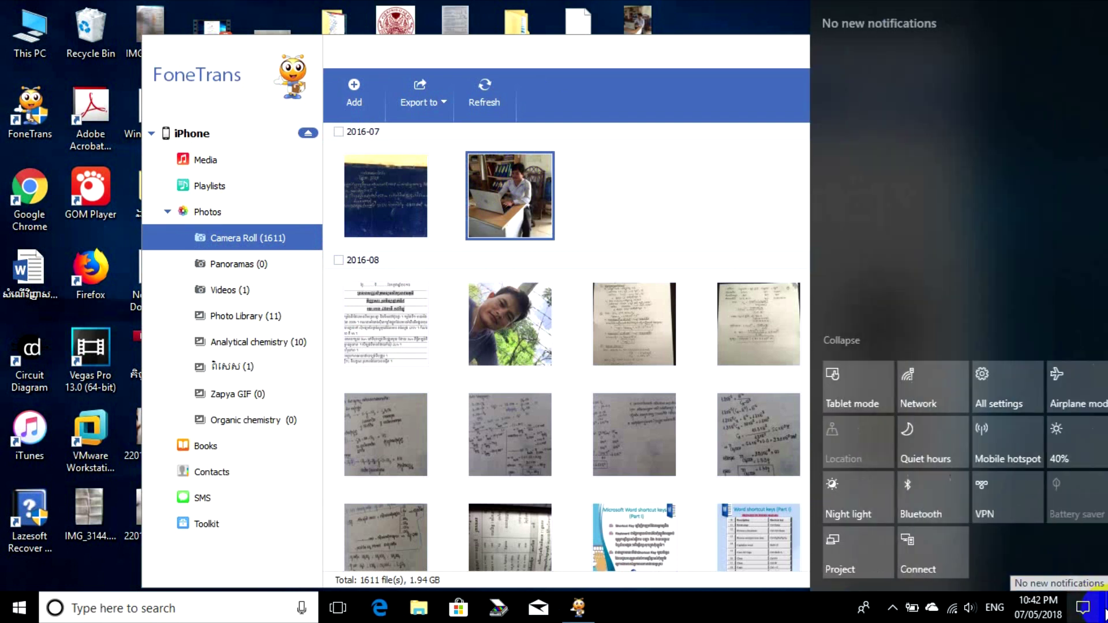
click(682, 12)
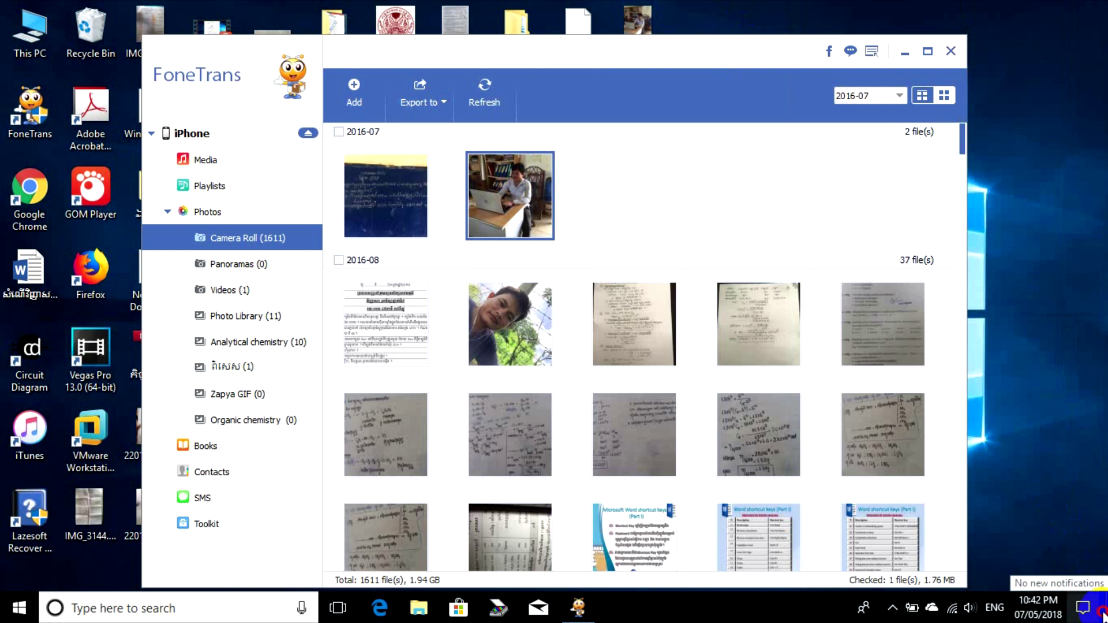
click(1084, 608)
click(711, 9)
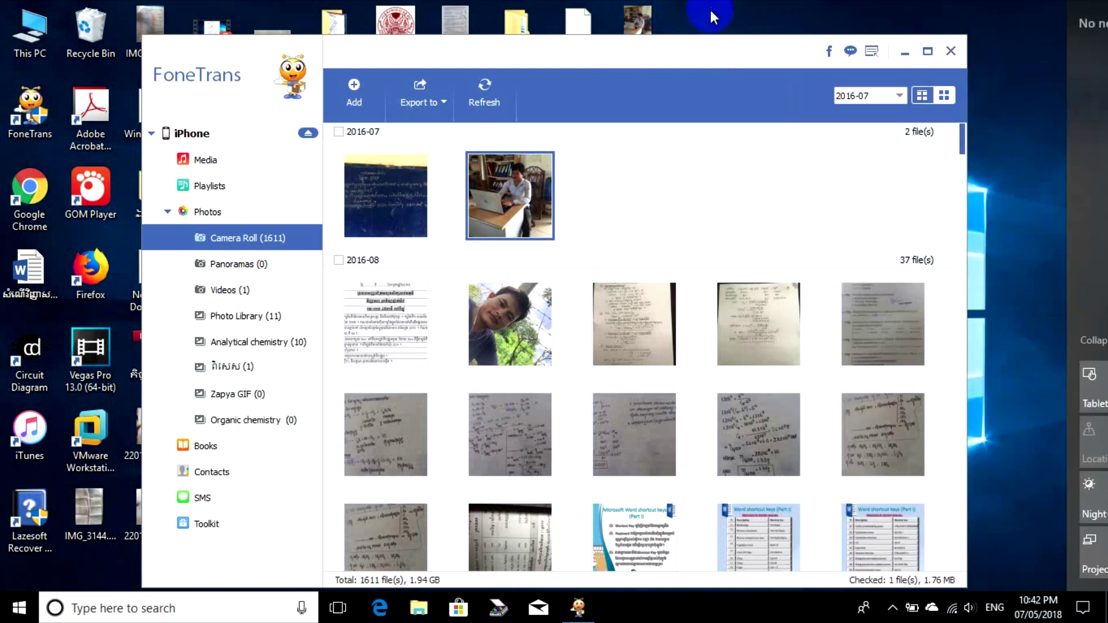
Step: Delete the existing IMG_0112 image from the Windows desktop and return to FoneTrans
click(910, 54)
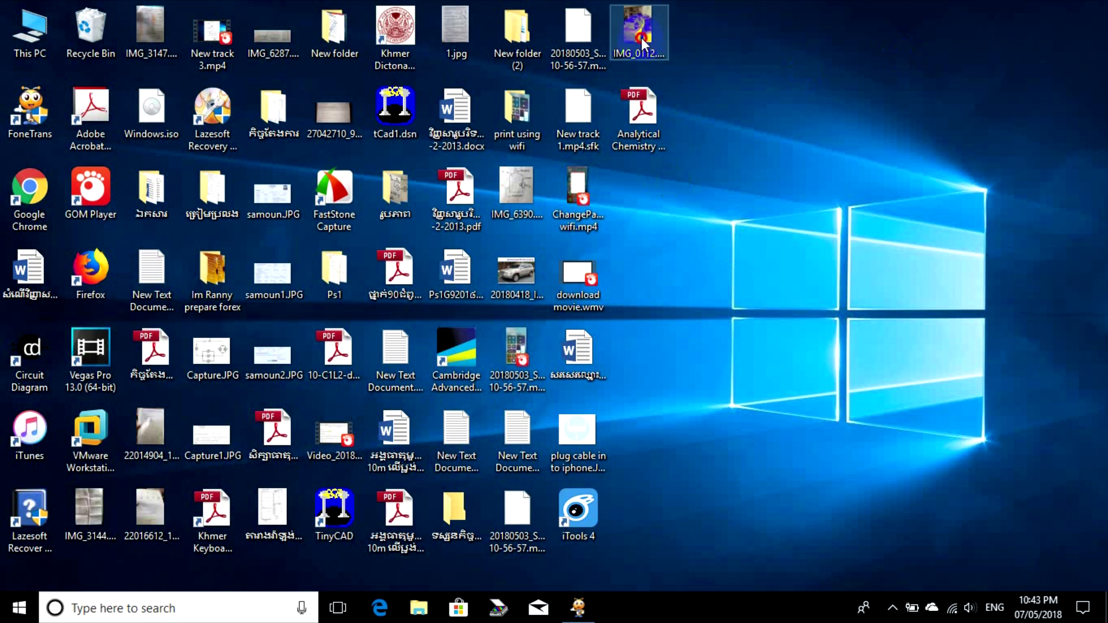
click(647, 66)
key(Delete)
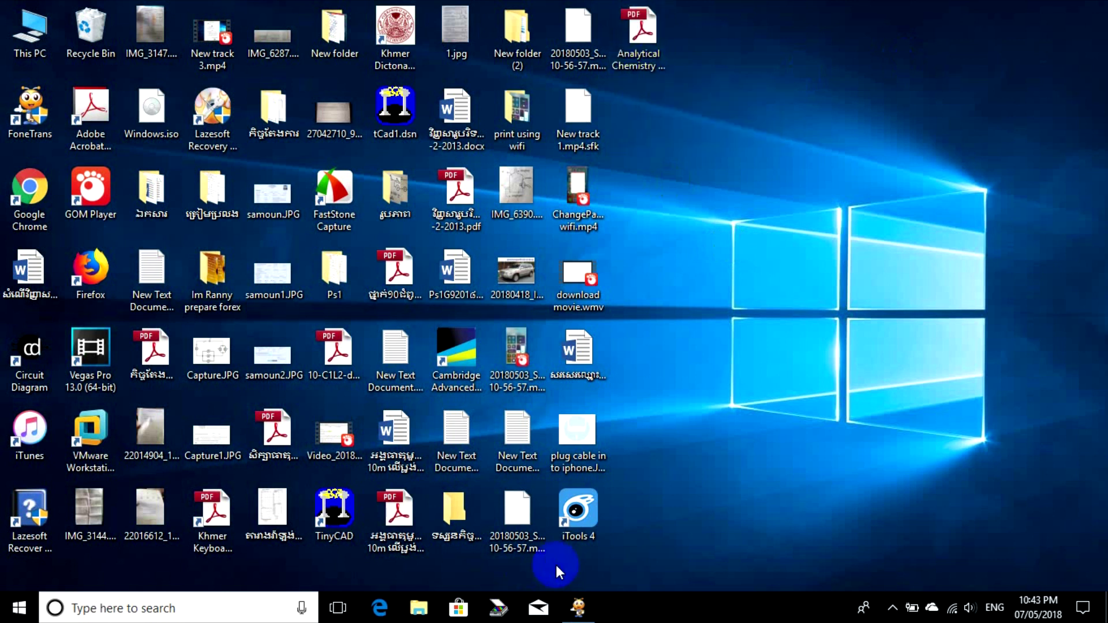
click(578, 608)
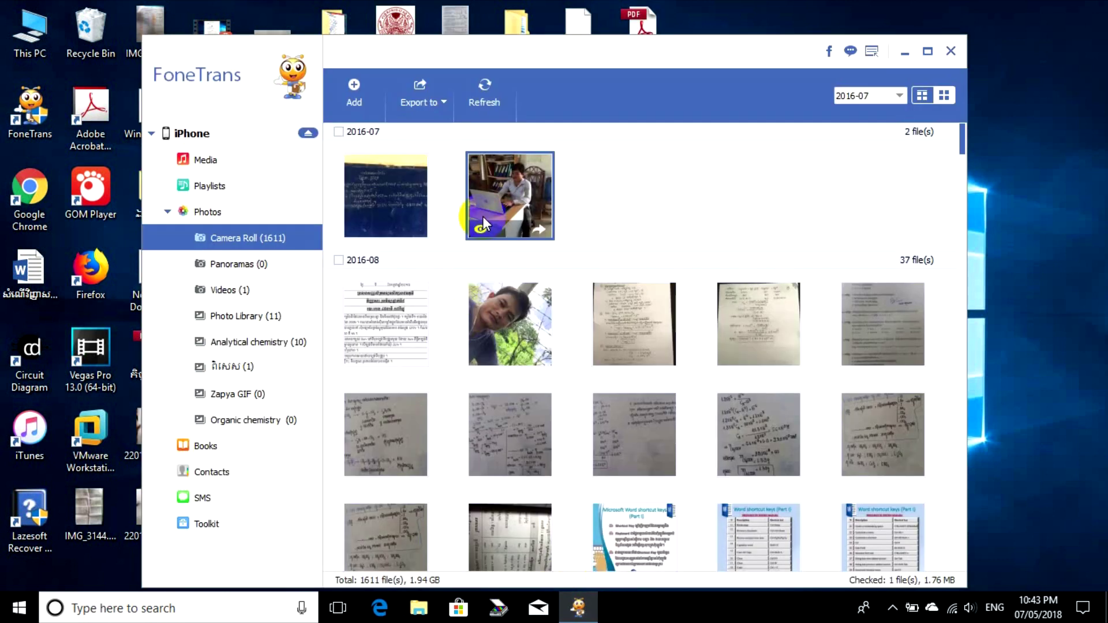
Step: Export the selected Camera Roll photo to the computer's Desktop folder
click(440, 107)
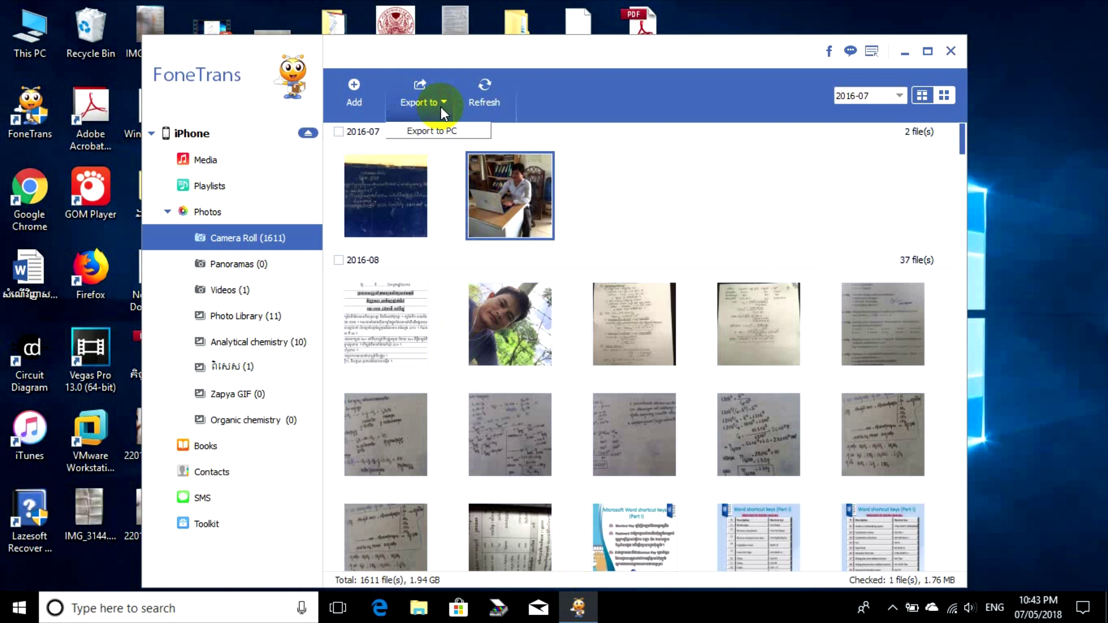
click(446, 132)
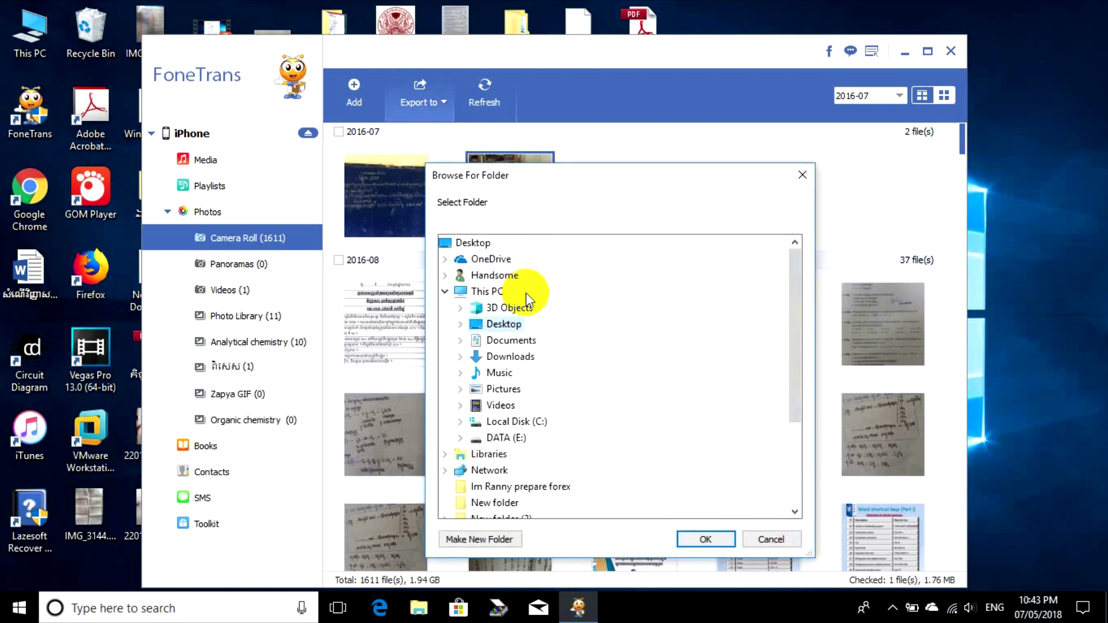
click(470, 242)
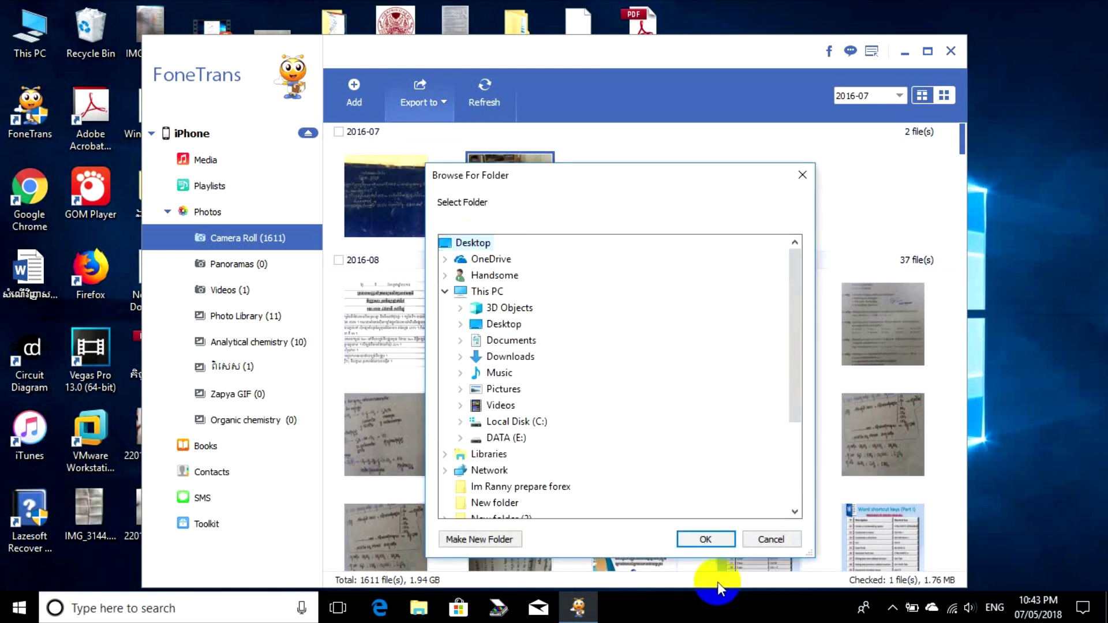
click(705, 539)
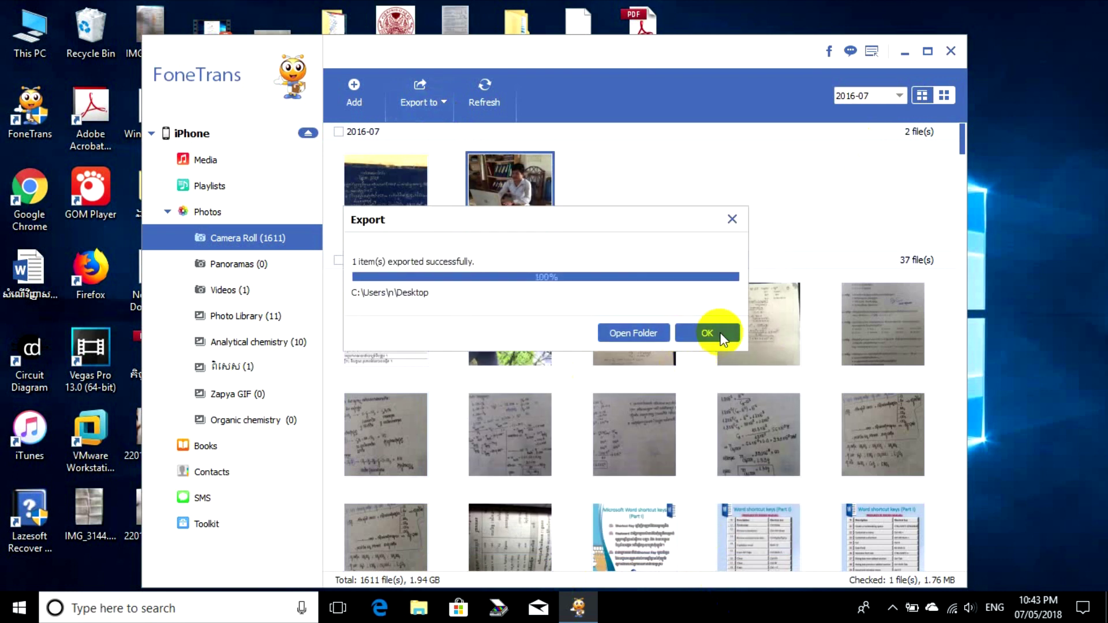
click(721, 339)
Step: View the exported IMG_0112 photo from the desktop, close the viewer, and return to FoneTrans
click(906, 53)
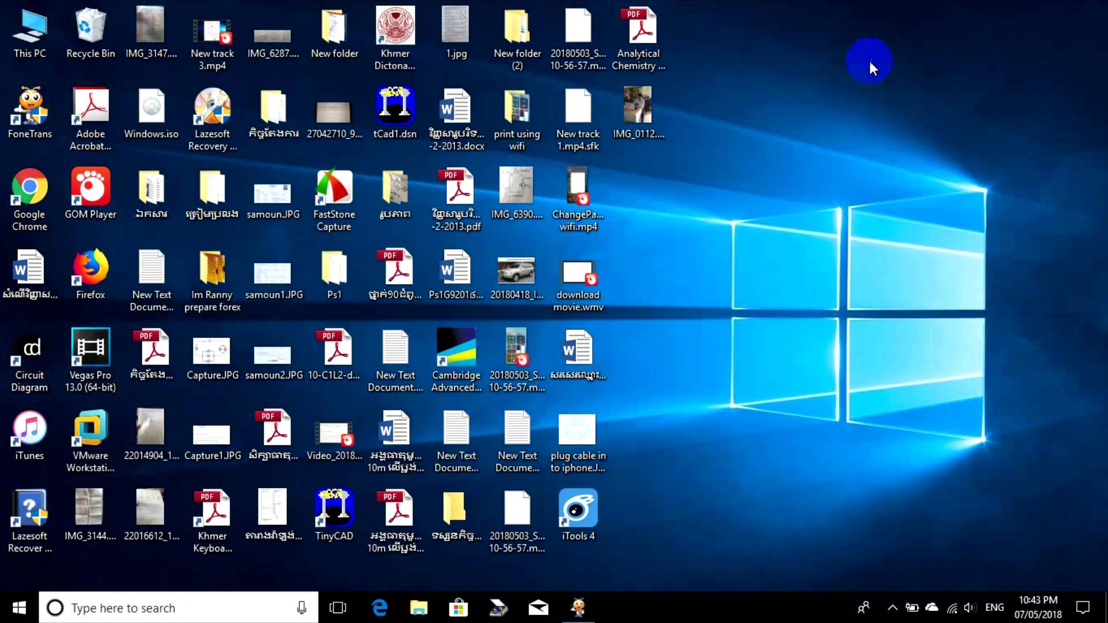
double_click(649, 112)
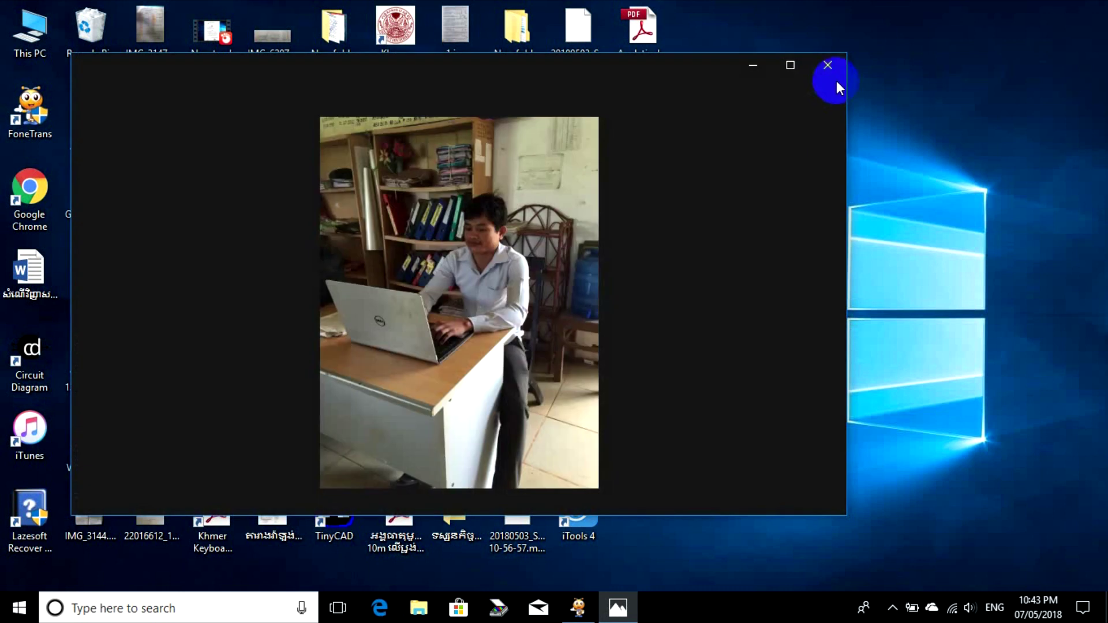
click(833, 71)
click(579, 608)
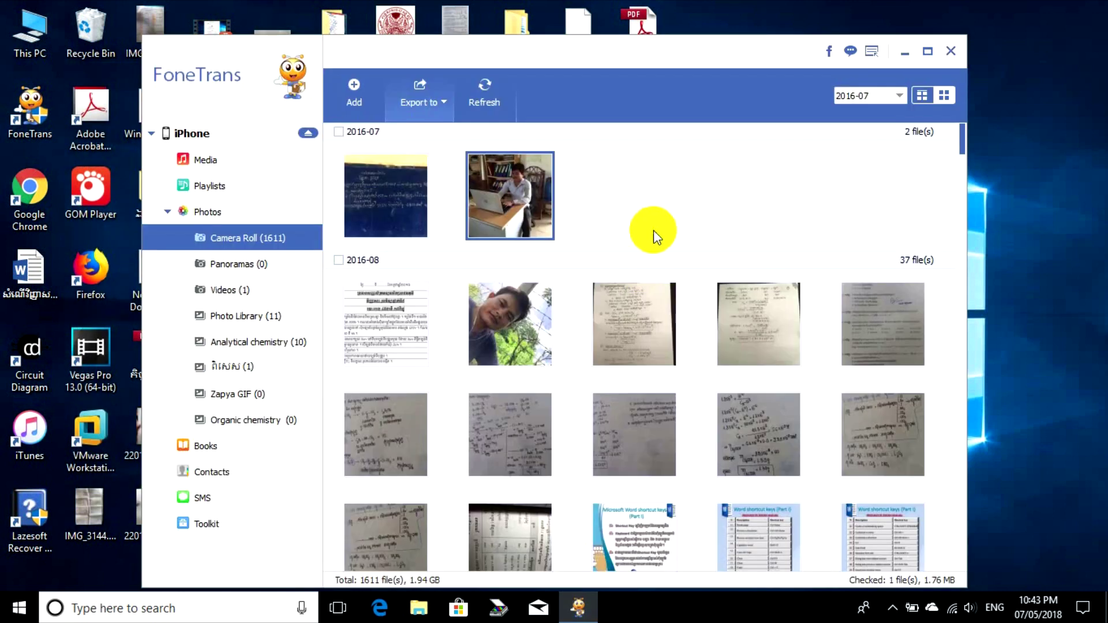
Step: Browse the iPhone's Camera Roll and select the video whose thumbnail shows the phone's control centre
drag(964, 144, 960, 595)
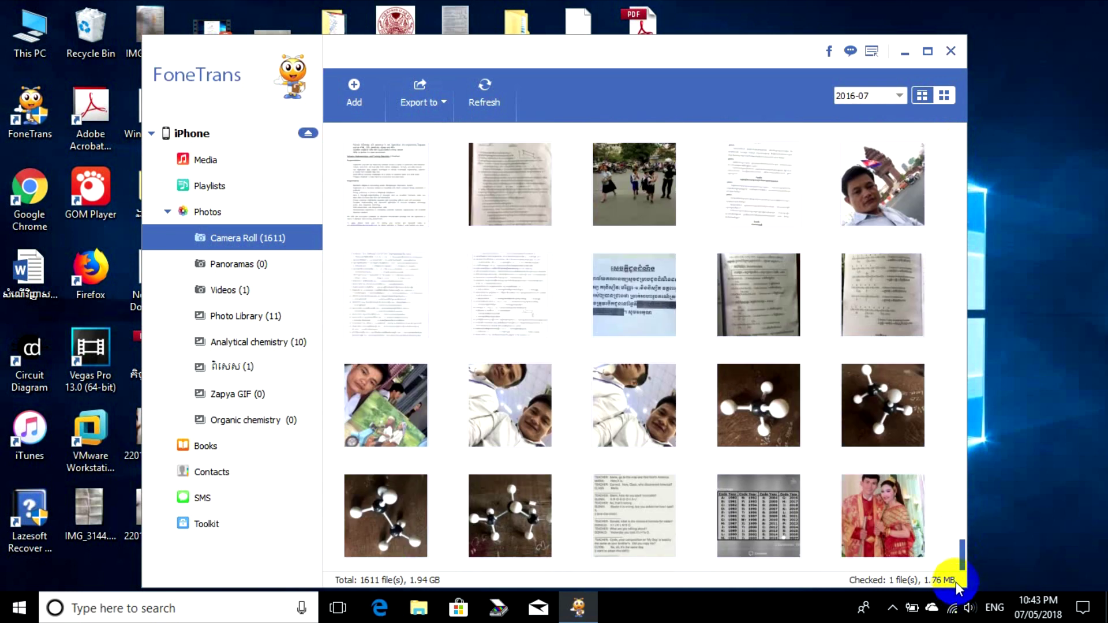
scroll(958, 555, up, 5)
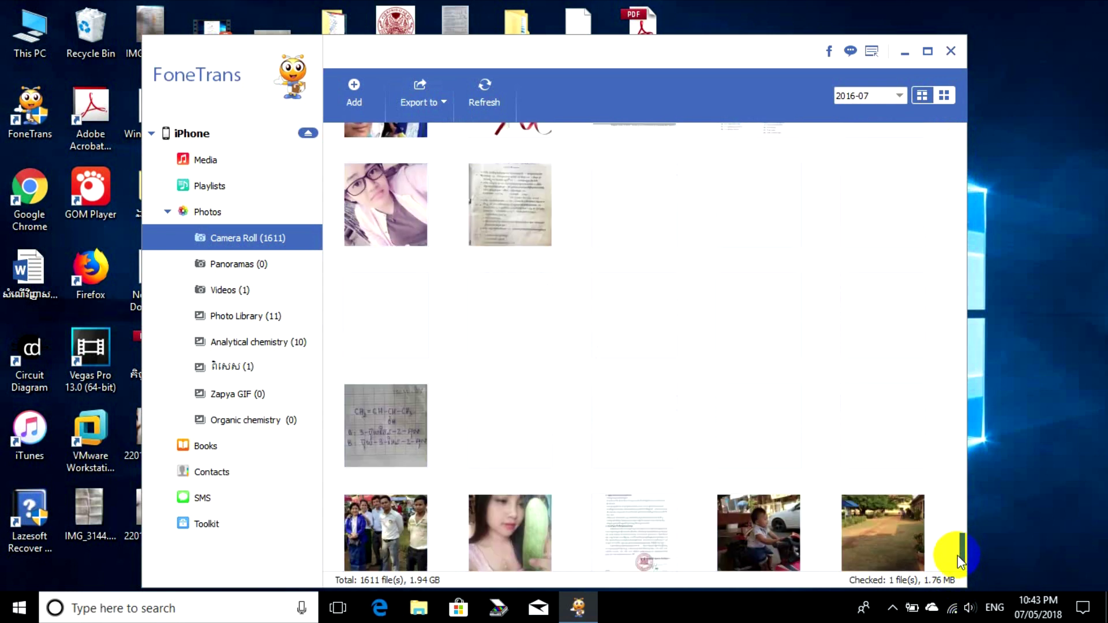
scroll(957, 555, down, 5)
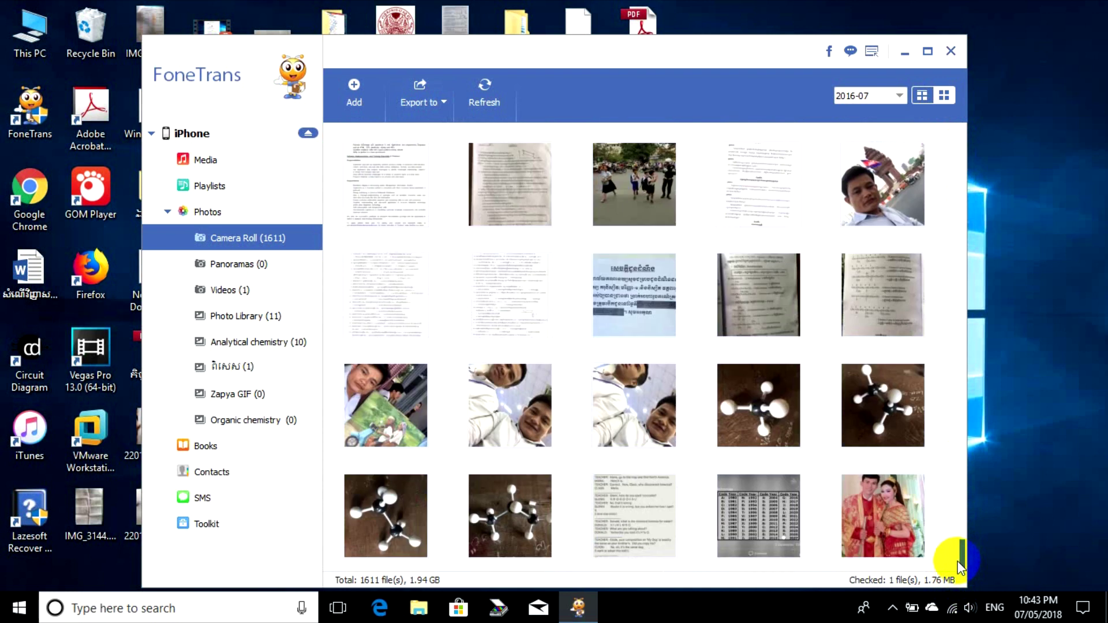
drag(956, 572, 958, 551)
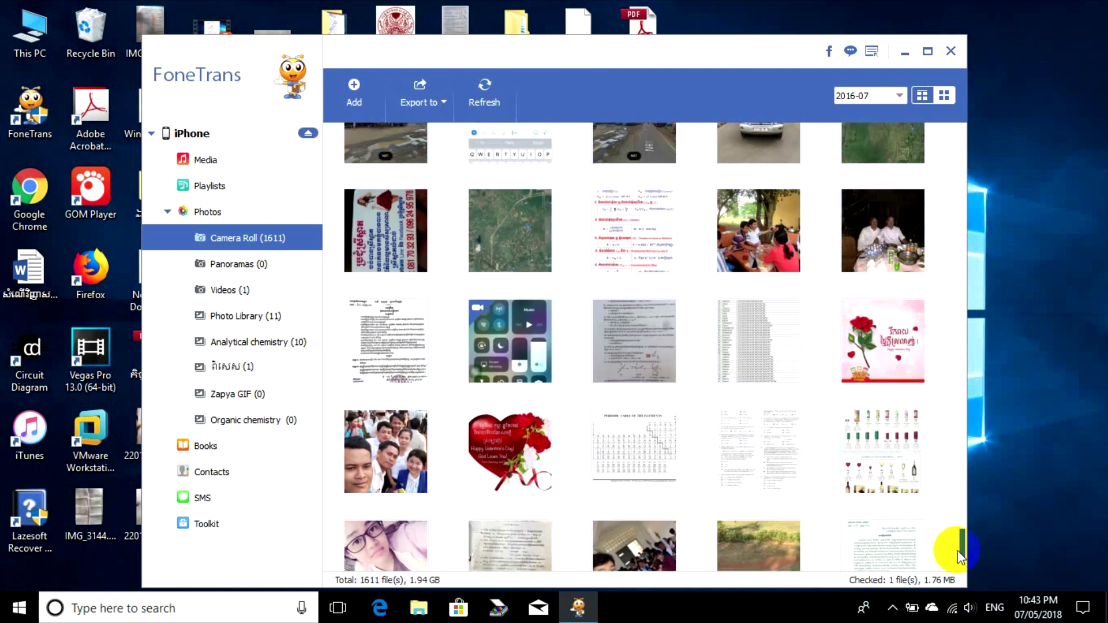
click(499, 346)
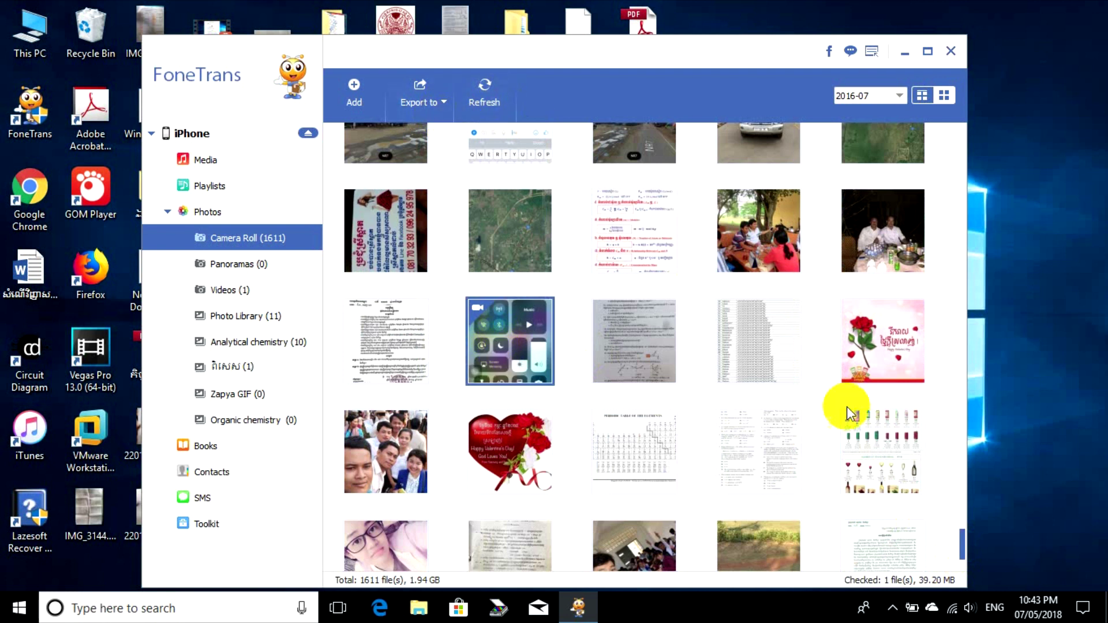
Step: Export the selected Camera Roll video to the computer's Desktop folder and close the export dialog
click(437, 93)
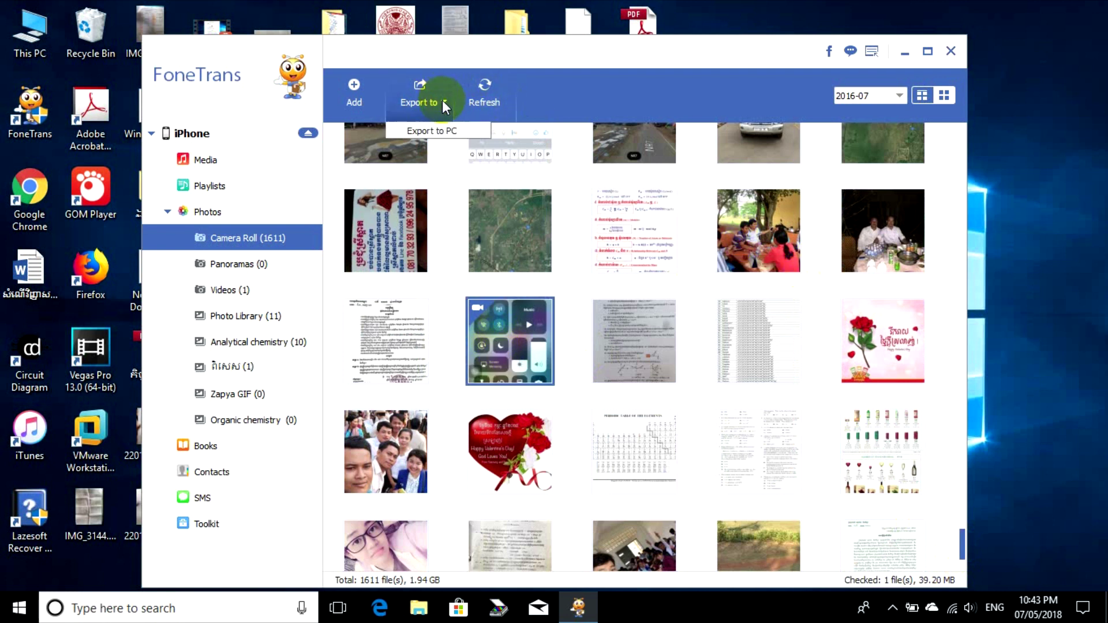
click(444, 132)
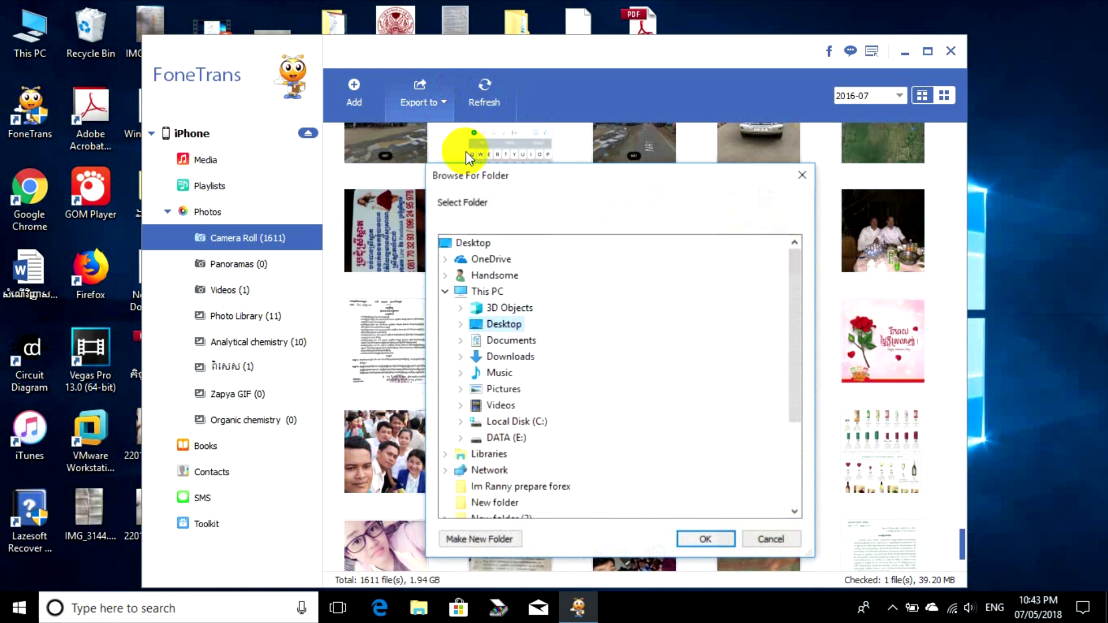
click(704, 538)
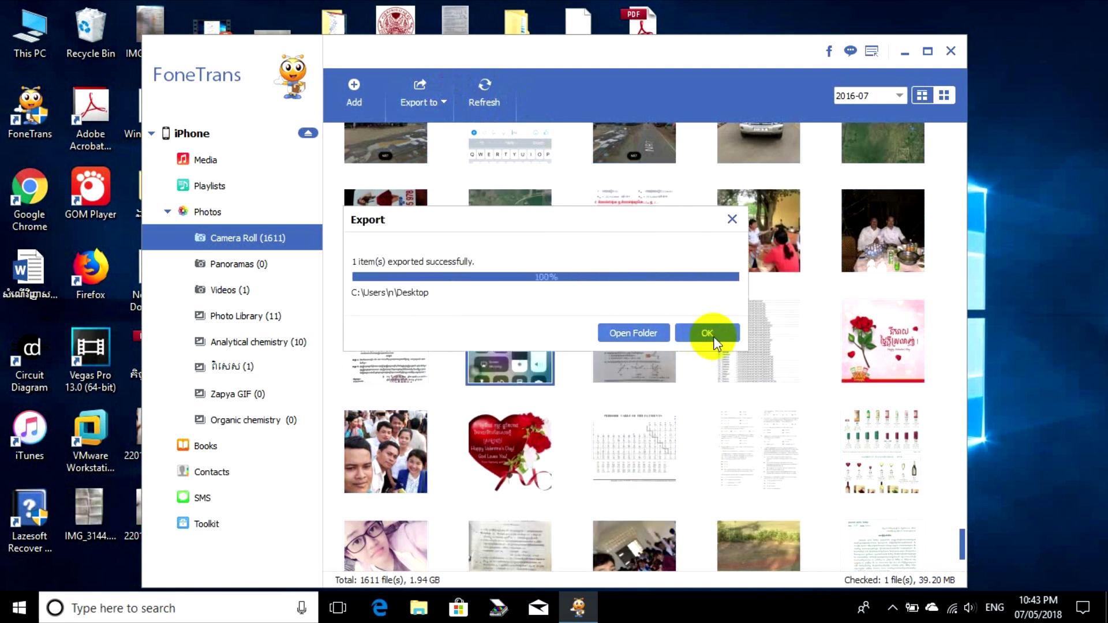
click(714, 338)
Step: Minimize FoneTrans and check the exported IMG_7508.MP4 video and Analytical Chemistry PDF on the Windows desktop
click(904, 55)
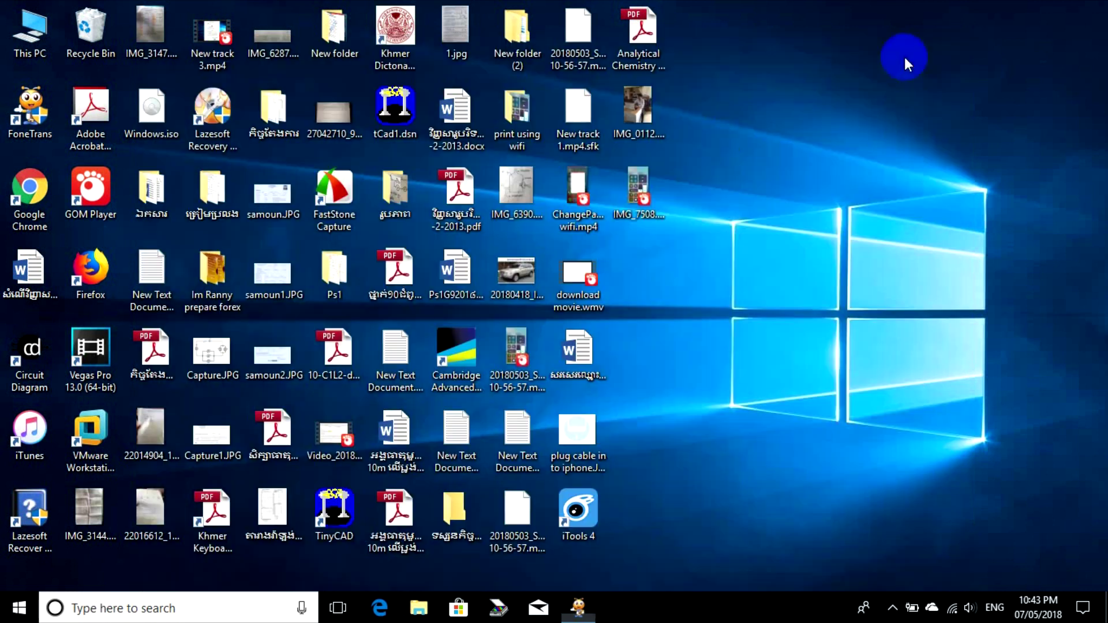
click(636, 205)
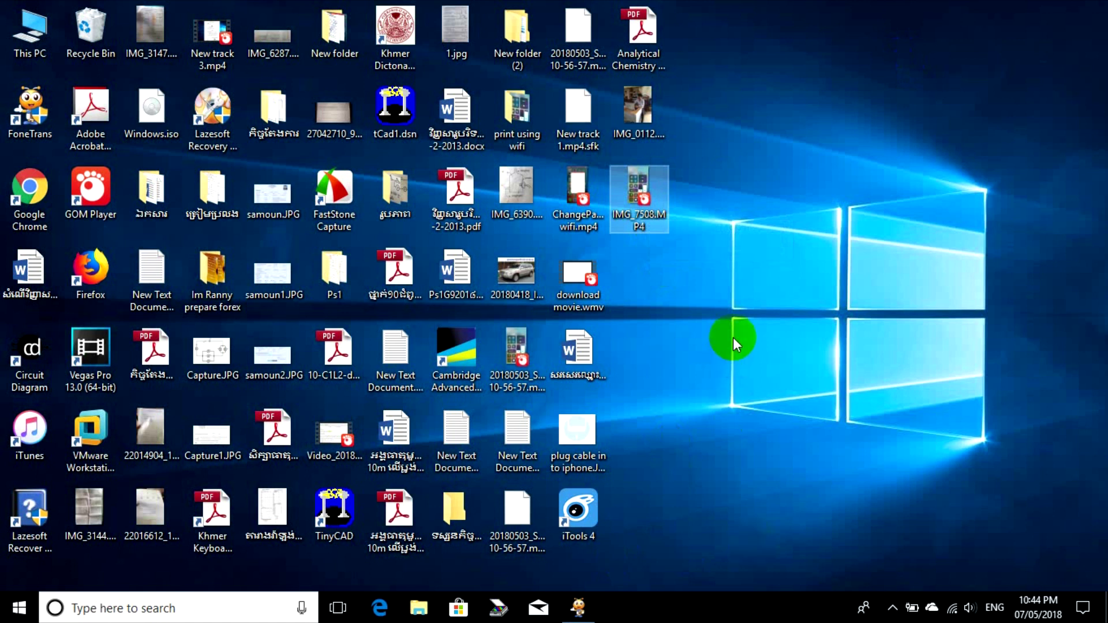
click(649, 19)
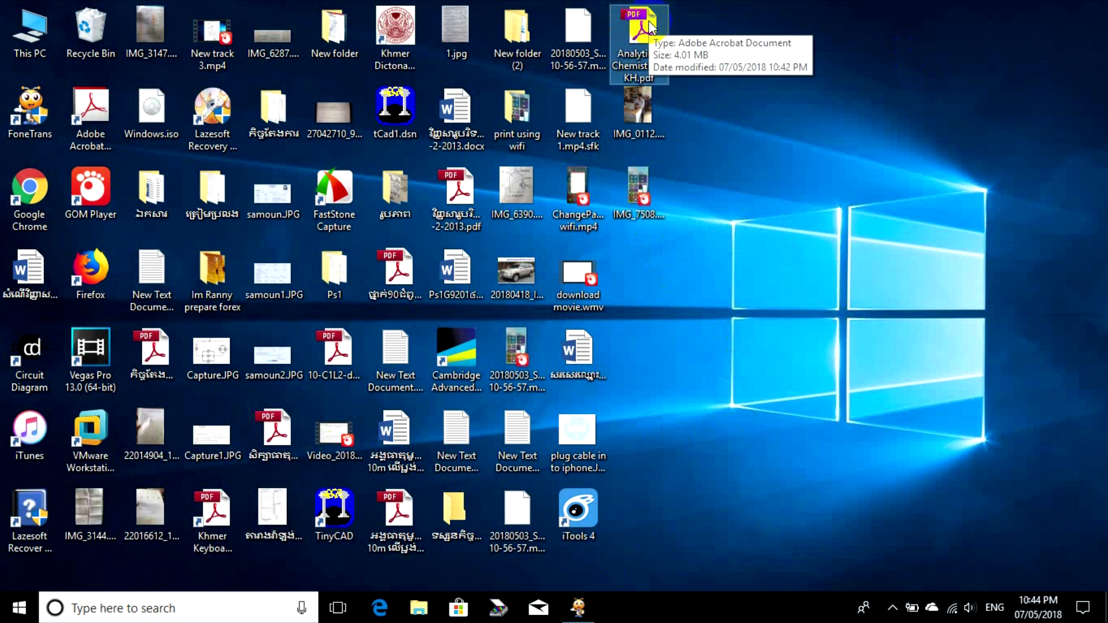
click(577, 533)
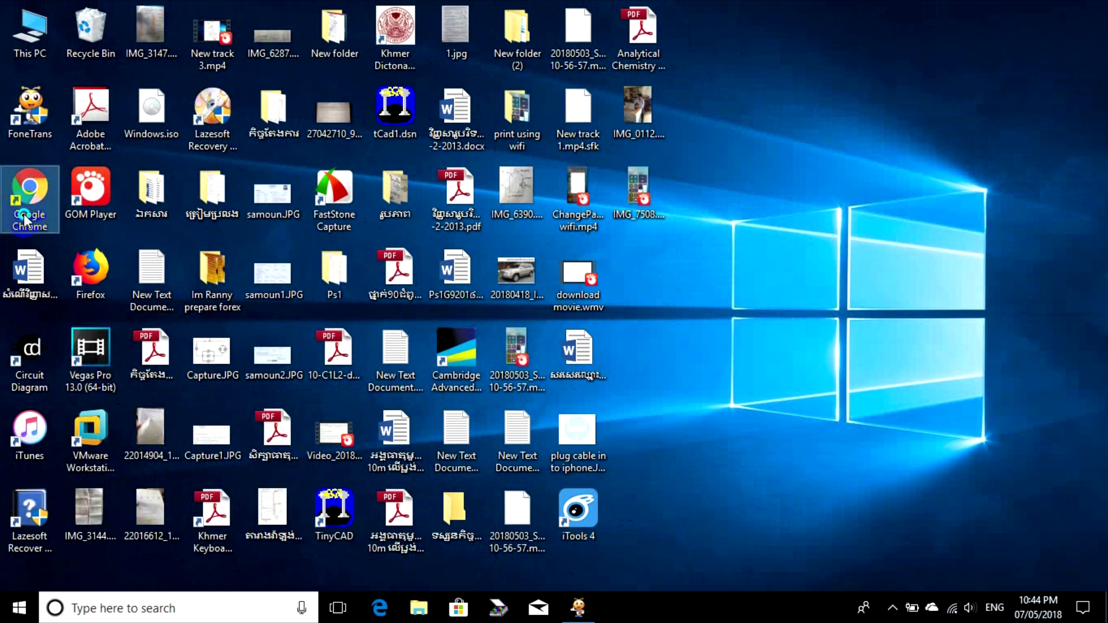
Step: Switch to Google Chrome and load the Facebook website
right_click(48, 313)
click(56, 226)
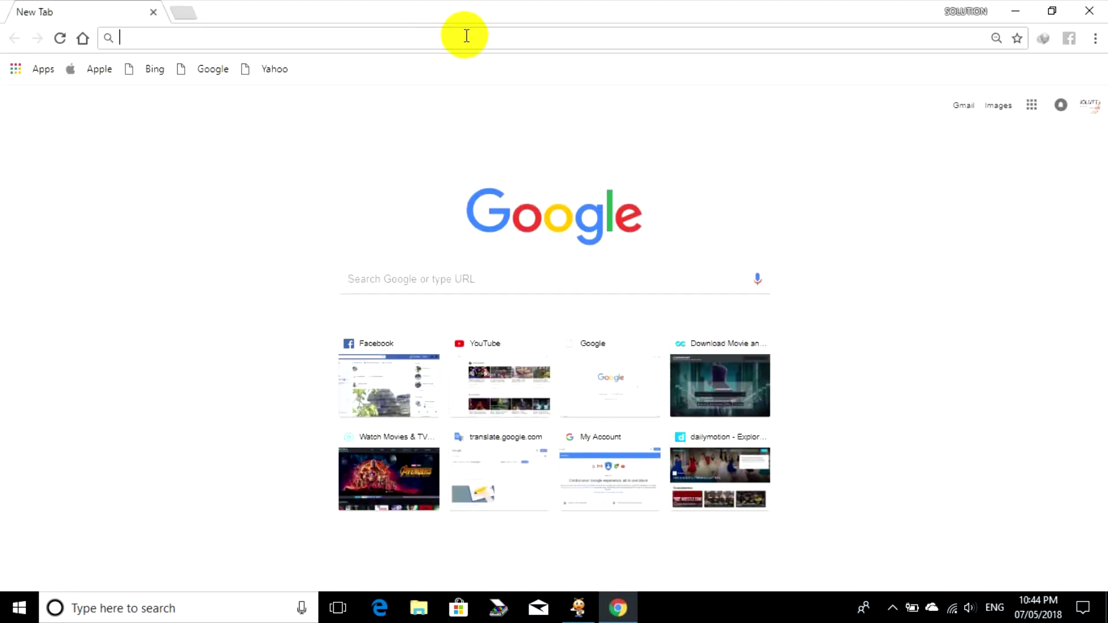
click(467, 36)
text(fa)
key(Return)
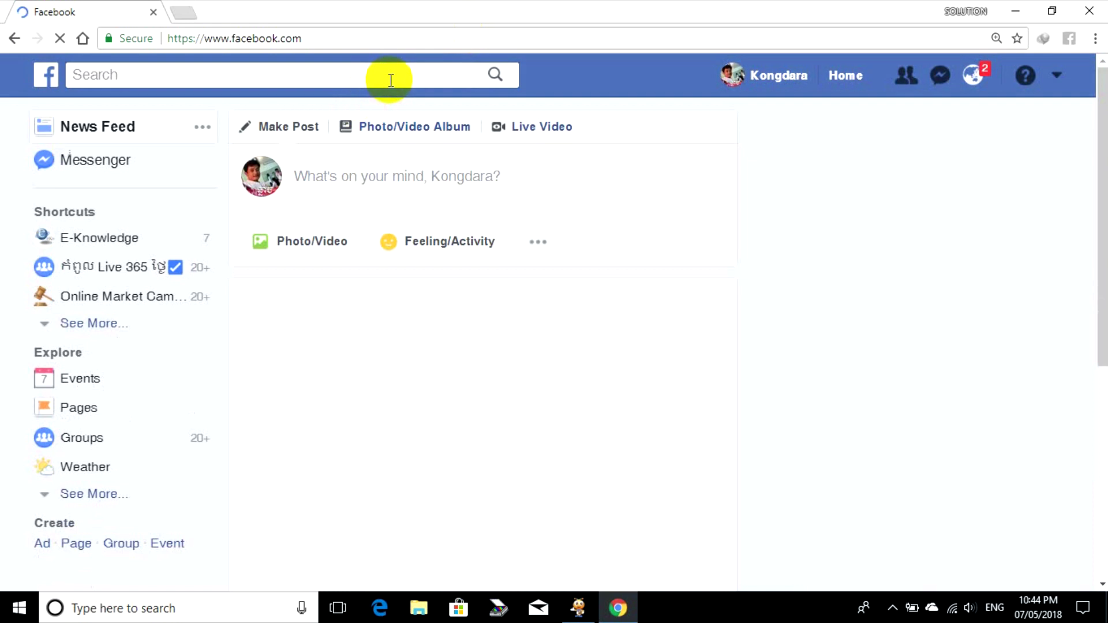
Step: Search Facebook for e-knowledge and open the E-Knowledge community page
click(389, 80)
text(E)
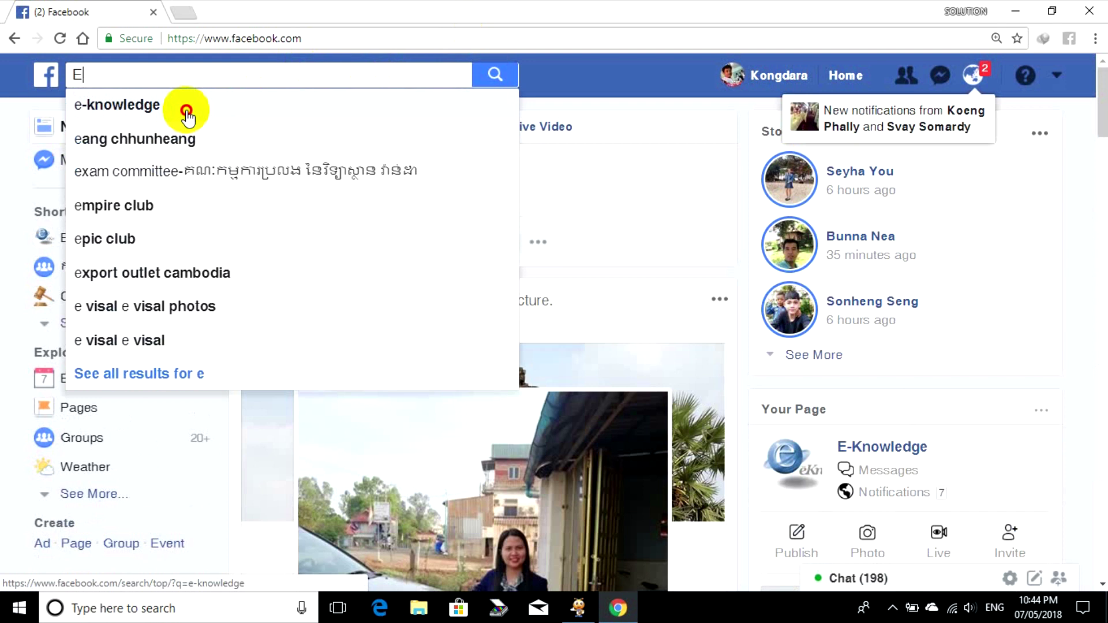
click(185, 109)
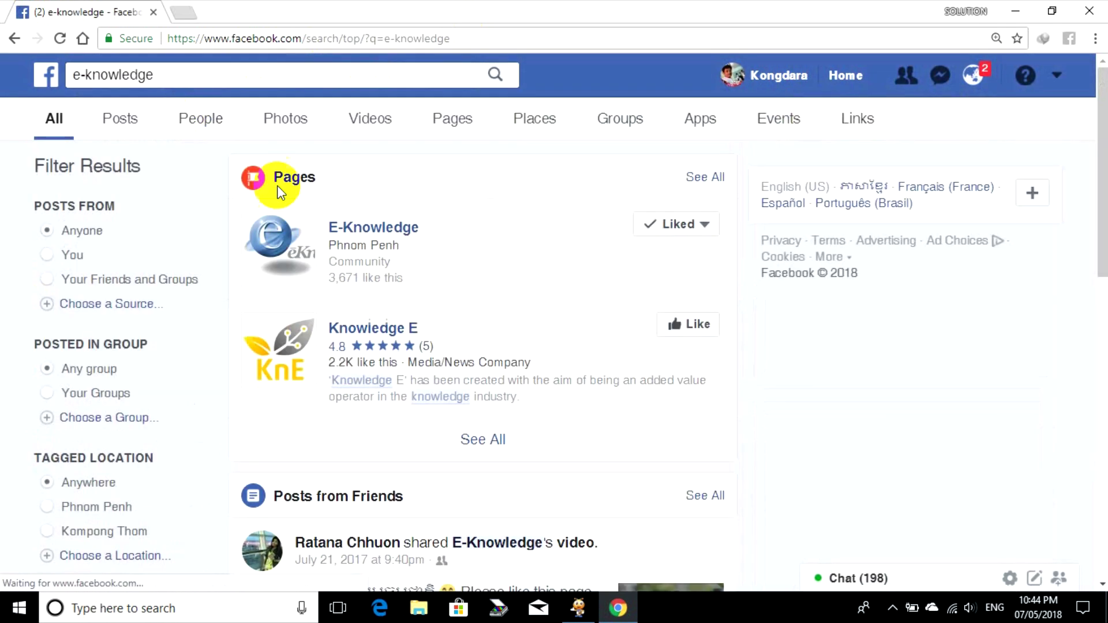
click(395, 231)
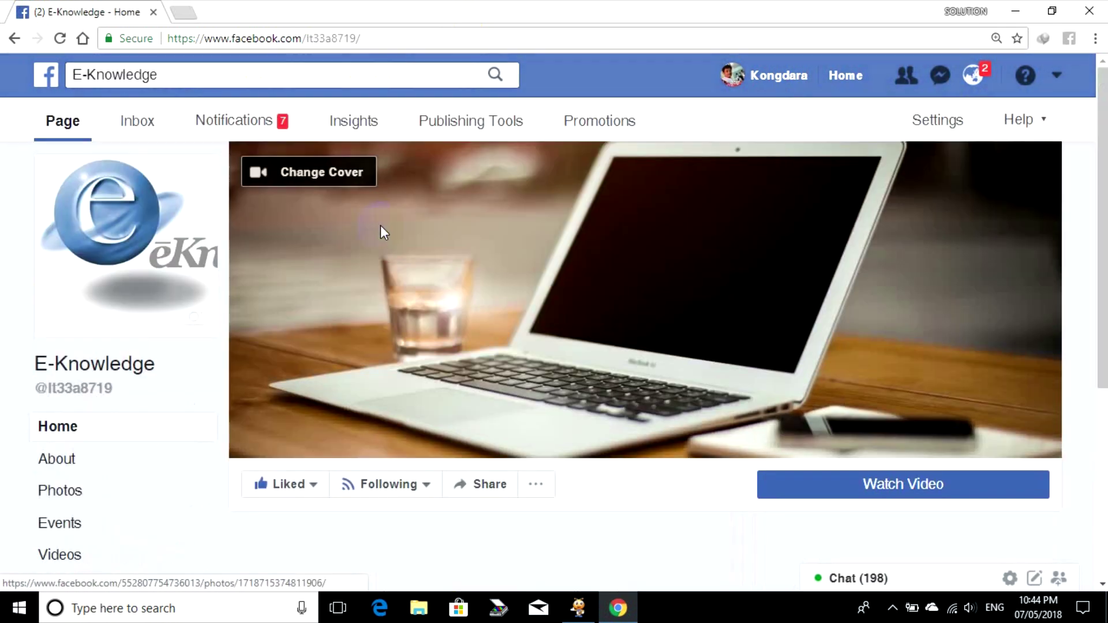
click(633, 217)
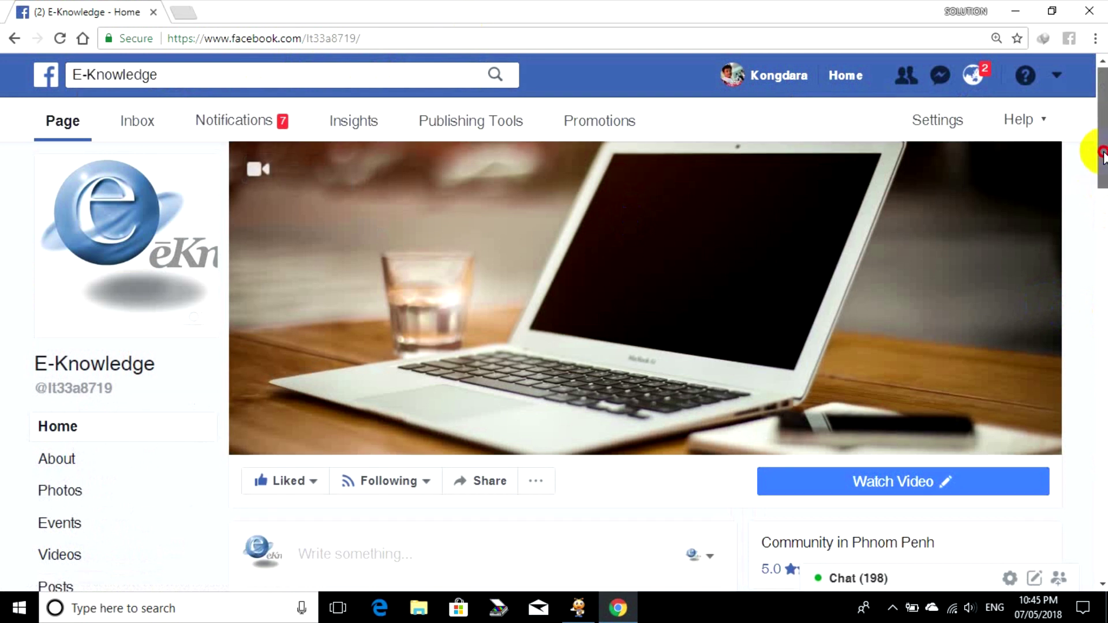
Step: Open the OneDrive link in the E-Knowledge page's FoneTrans post and dismiss the download dialog for fonetrans.v.8.3.38.rar
drag(1103, 149, 1103, 340)
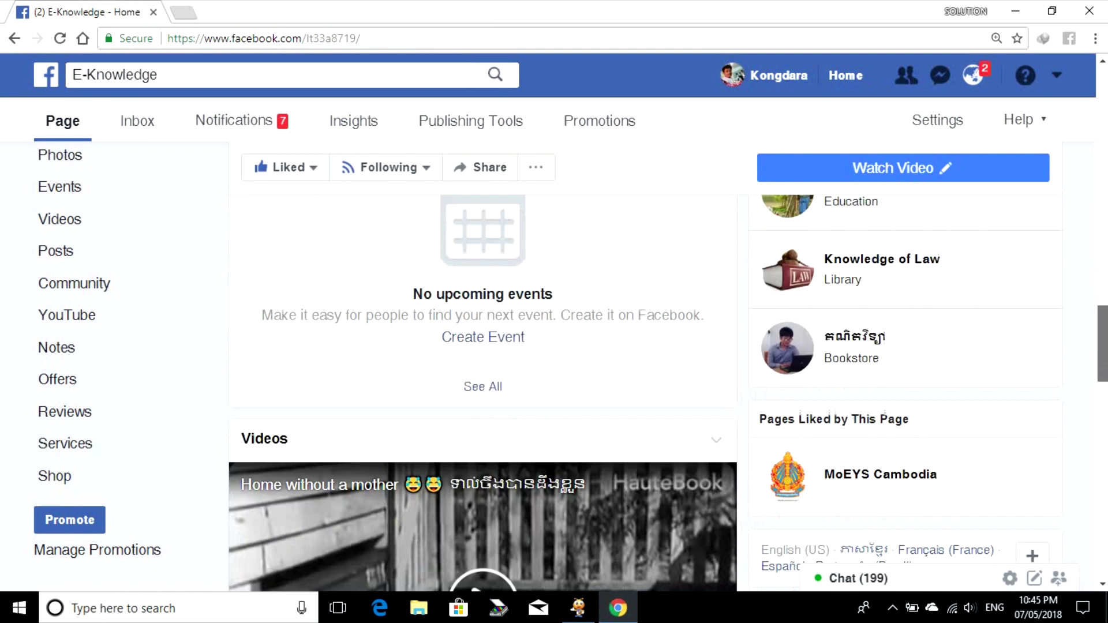
click(1102, 545)
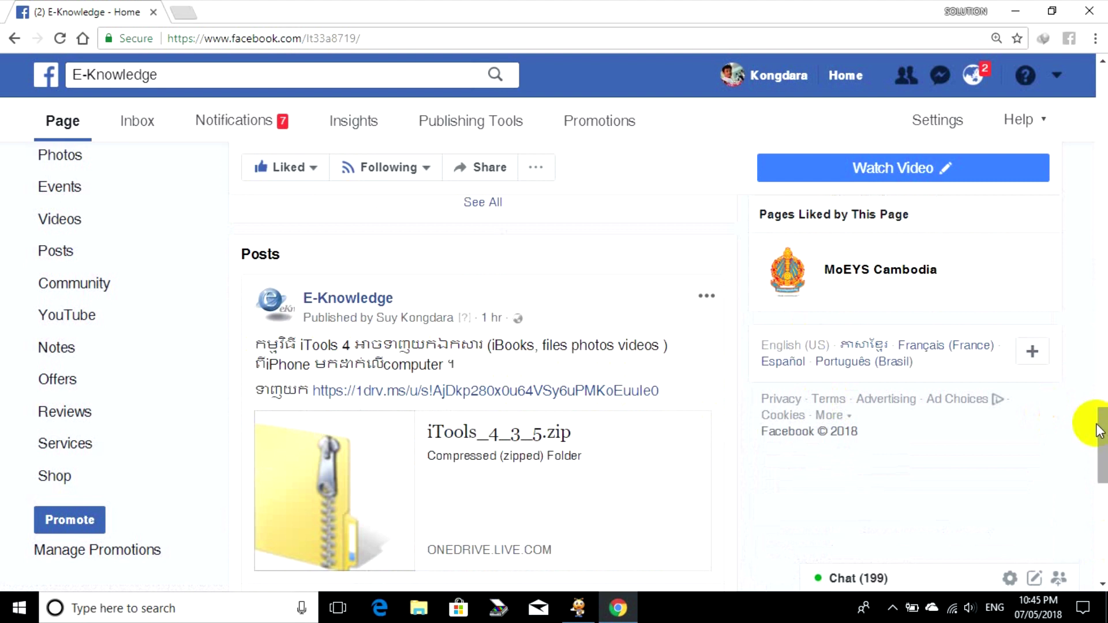
drag(1103, 426, 1103, 483)
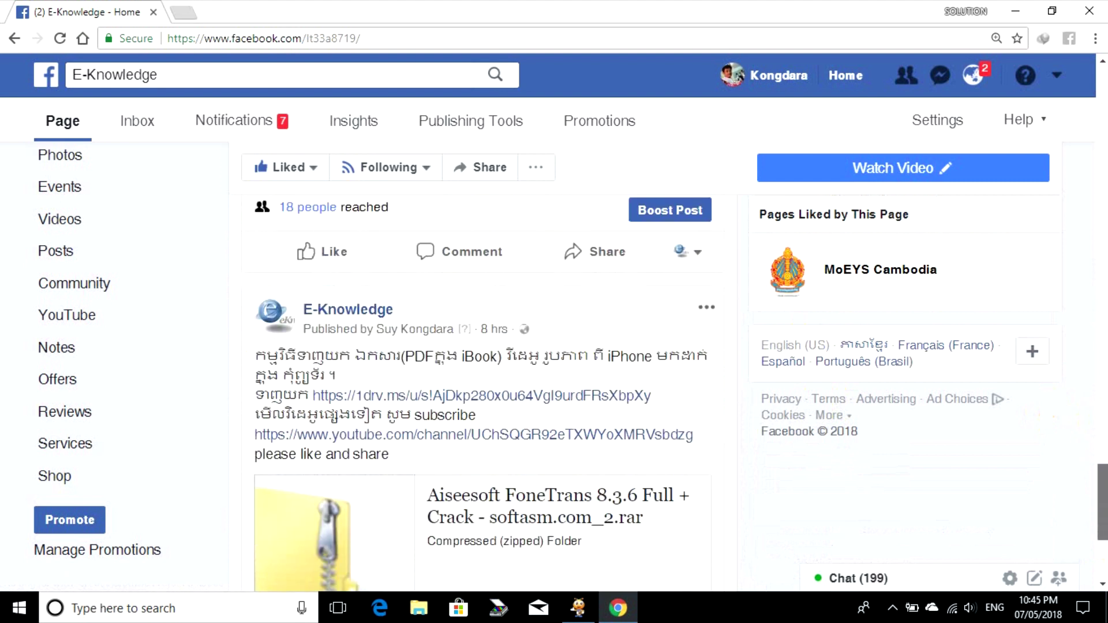
click(519, 397)
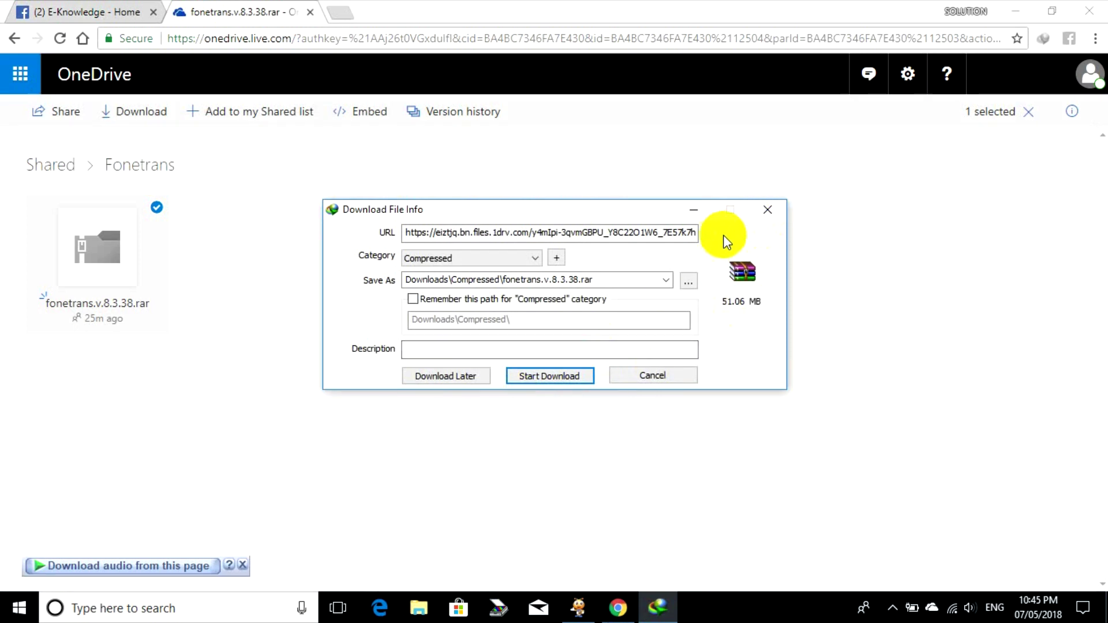
click(769, 211)
click(715, 191)
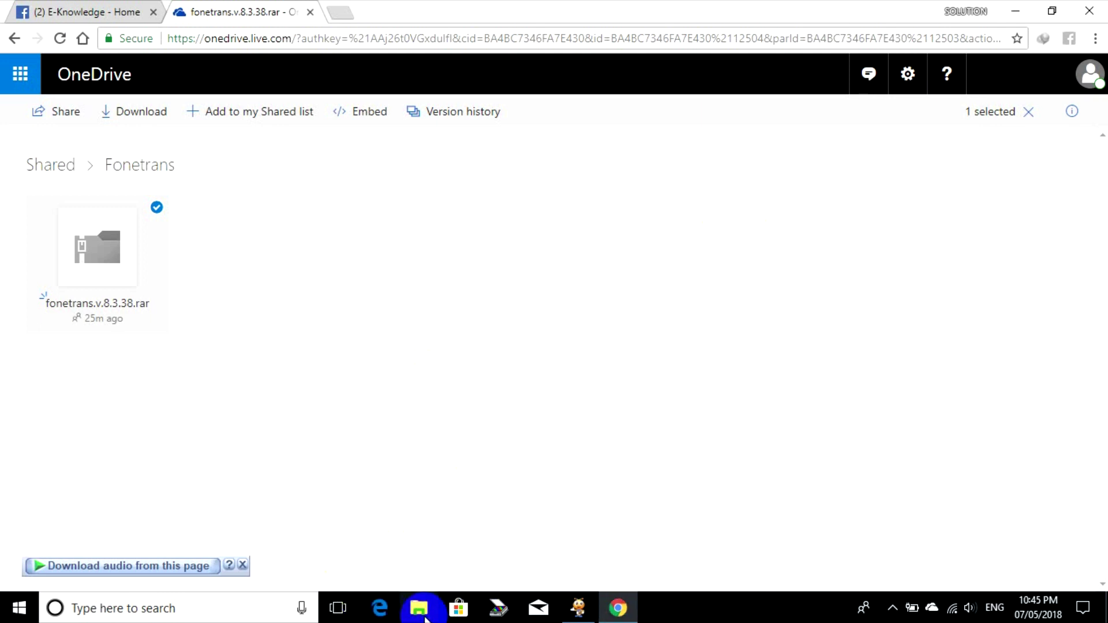
Step: In File Explorer's Downloads folder, extract fonetrans.v.8.3.38.rar into the fonetrans.v.8.3.38 folder, replacing all existing files
click(424, 616)
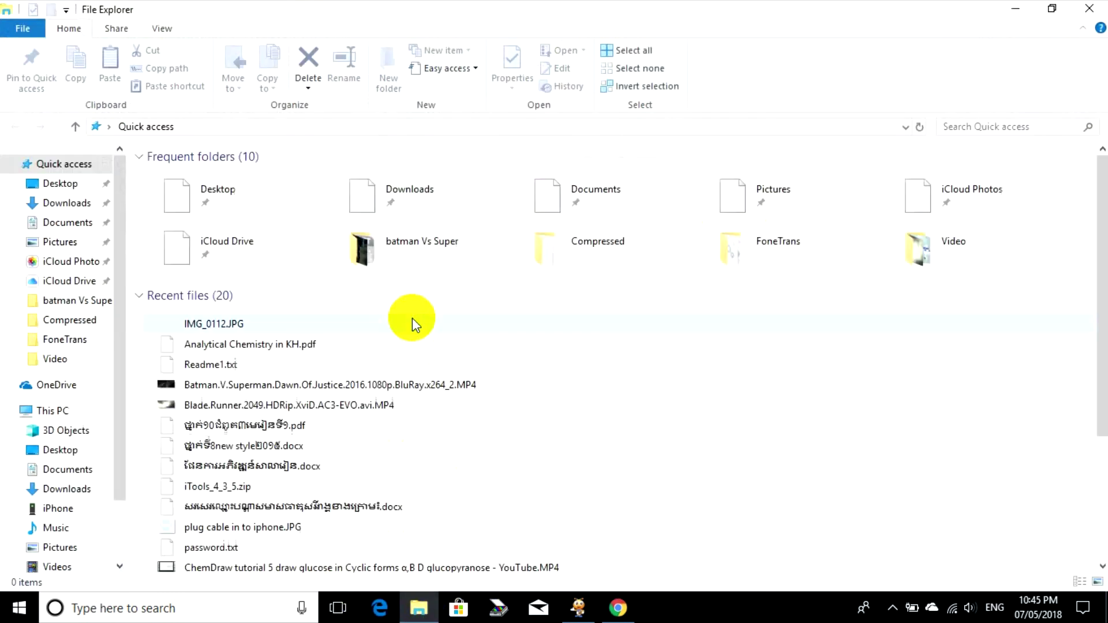
click(72, 207)
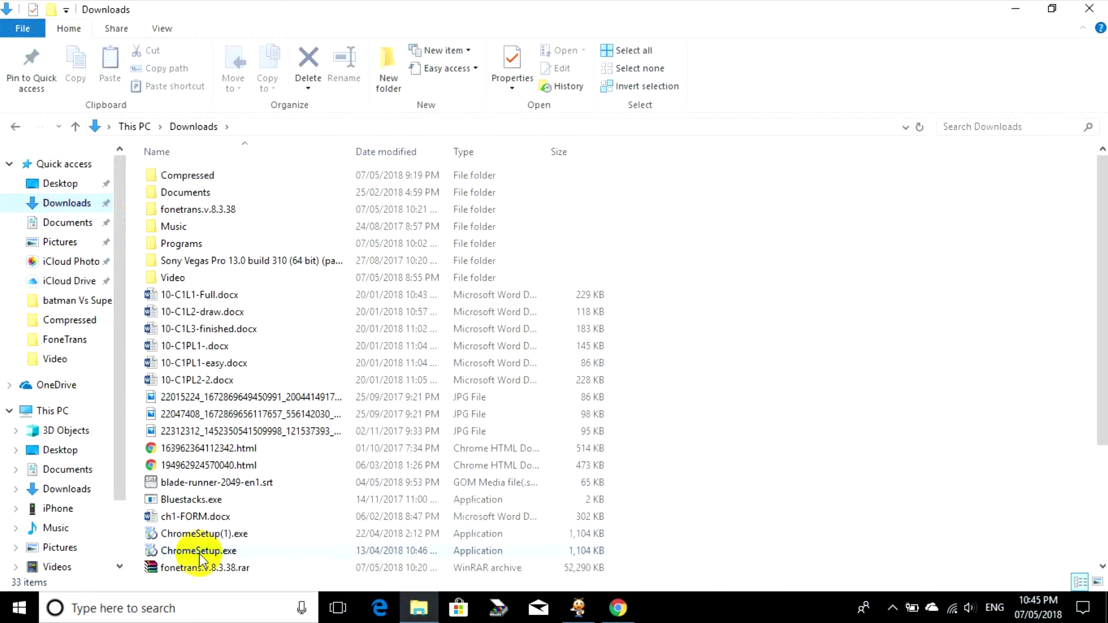
click(183, 569)
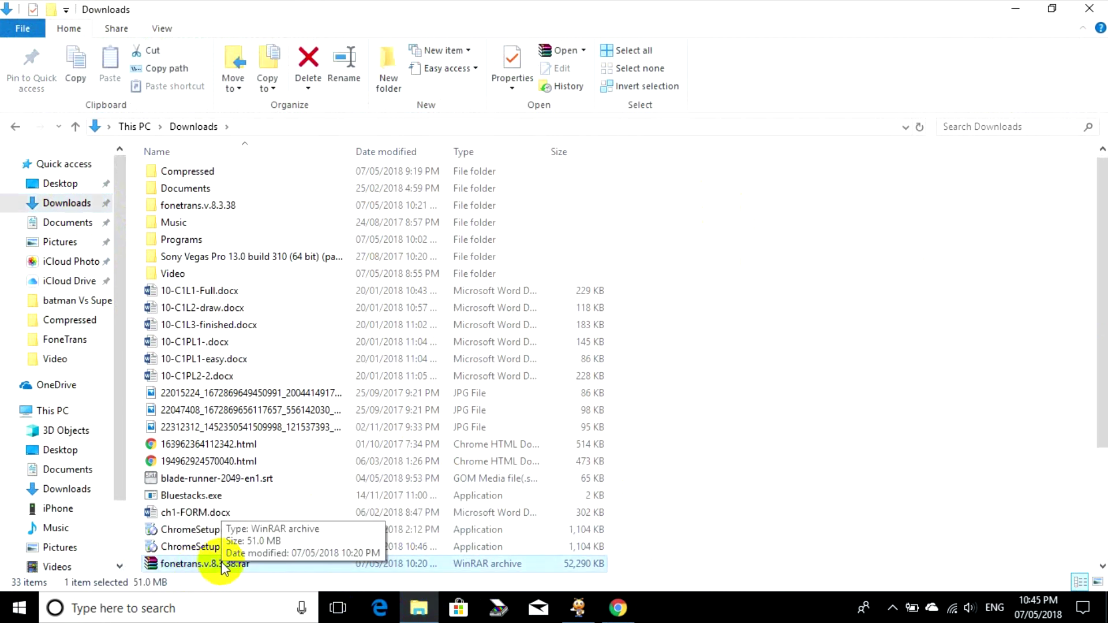
right_click(222, 566)
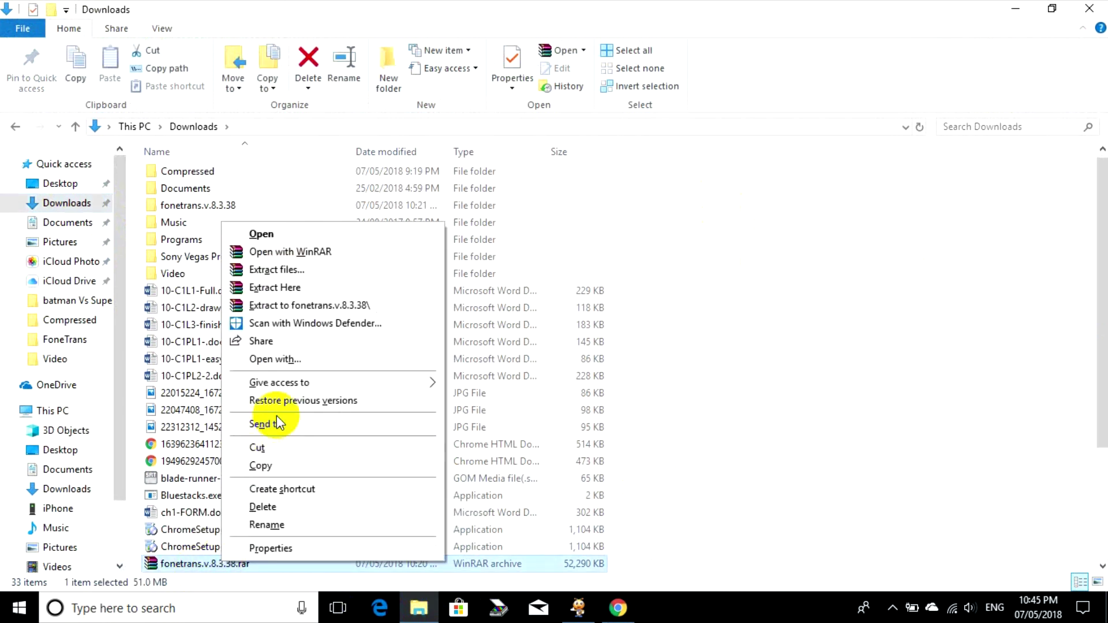
click(320, 270)
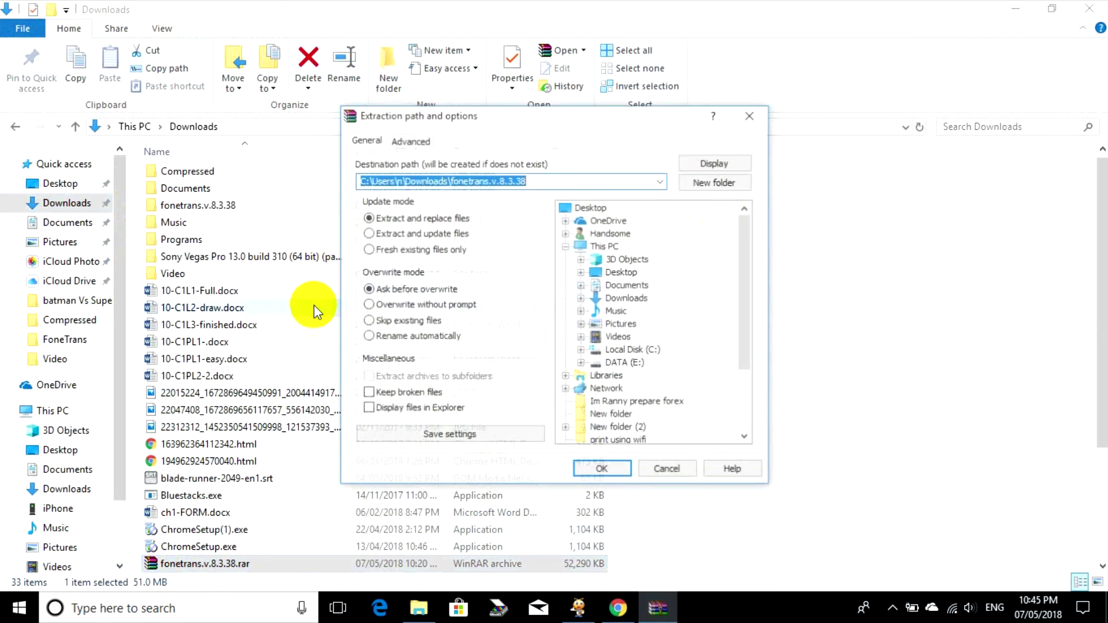
click(602, 470)
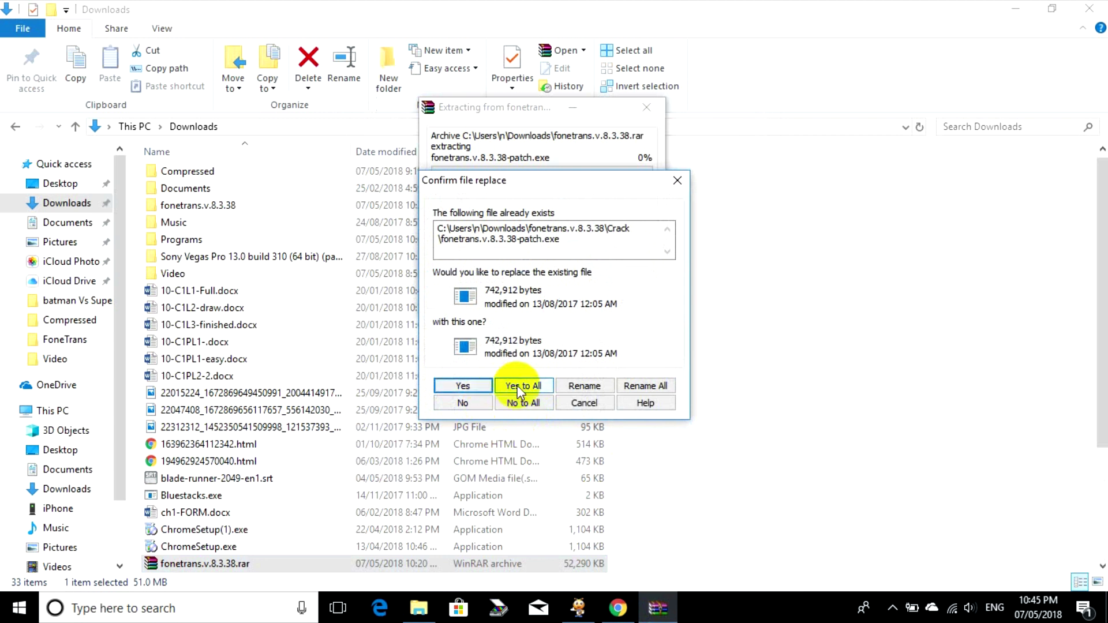
click(527, 387)
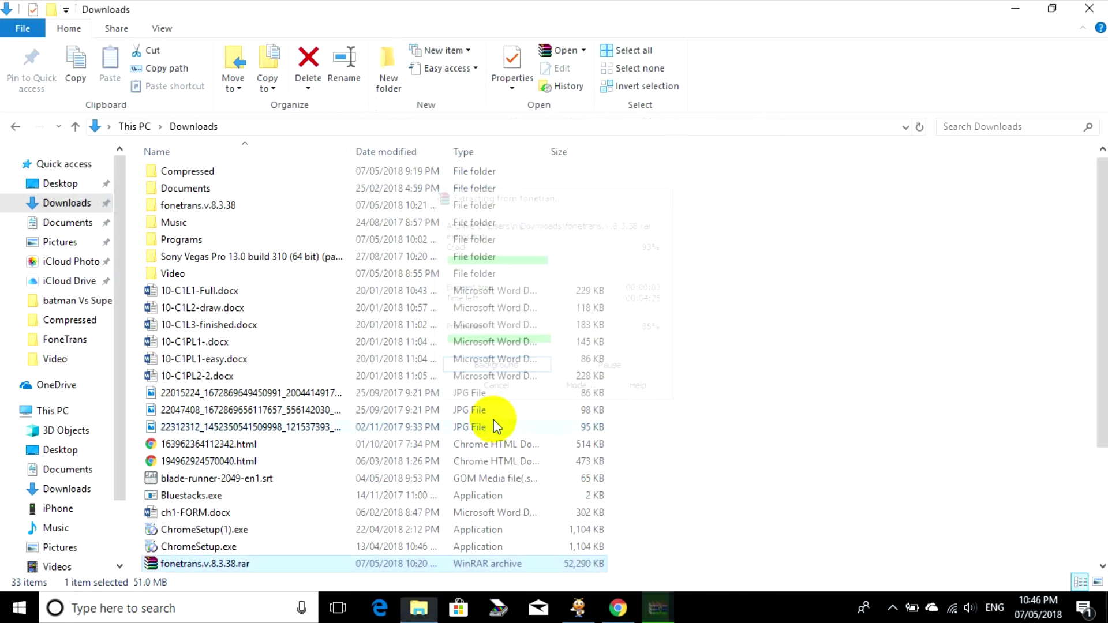
Step: Open the extracted fonetrans.v.8.3.38 folder without renaming it
click(232, 203)
click(233, 206)
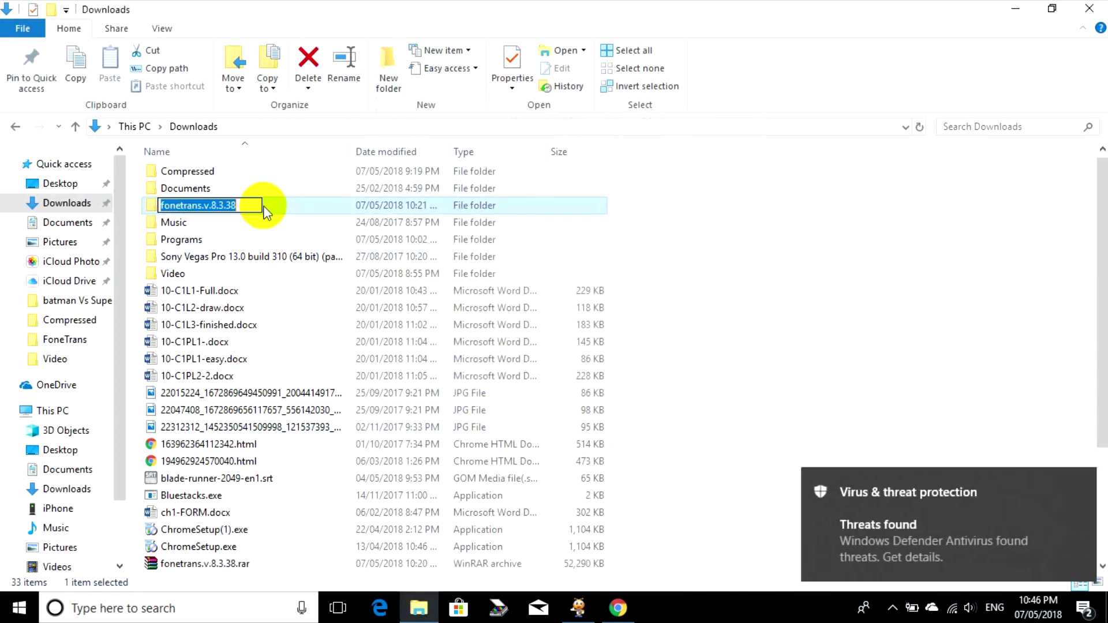
double_click(283, 207)
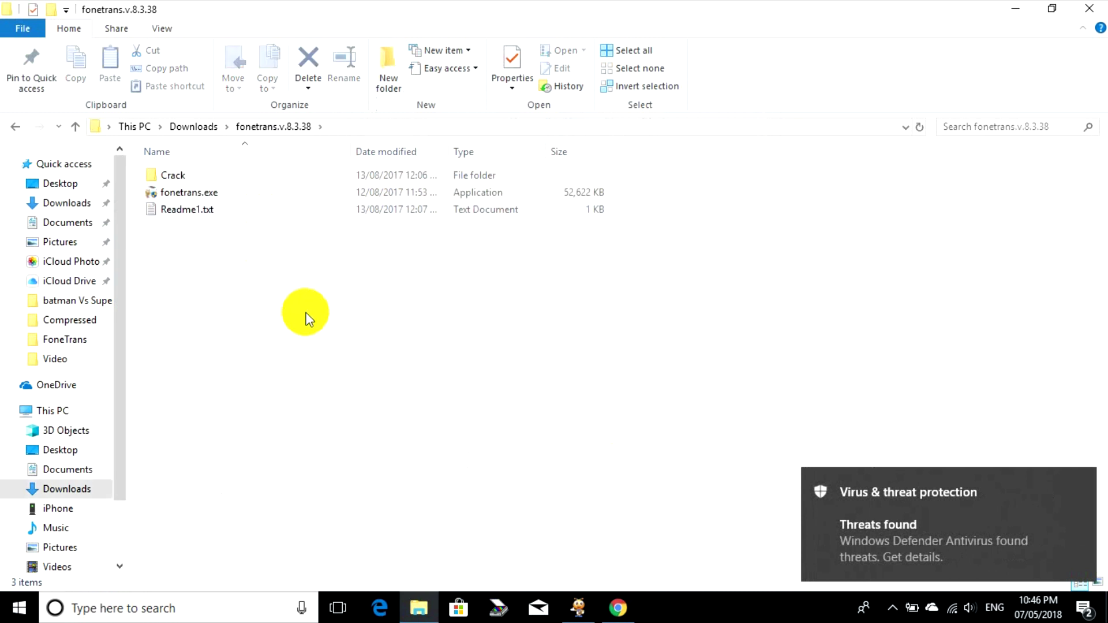
Step: Turn off Real-time protection in Windows Defender Security Center's virus and threat protection settings and minimize its window
click(1083, 615)
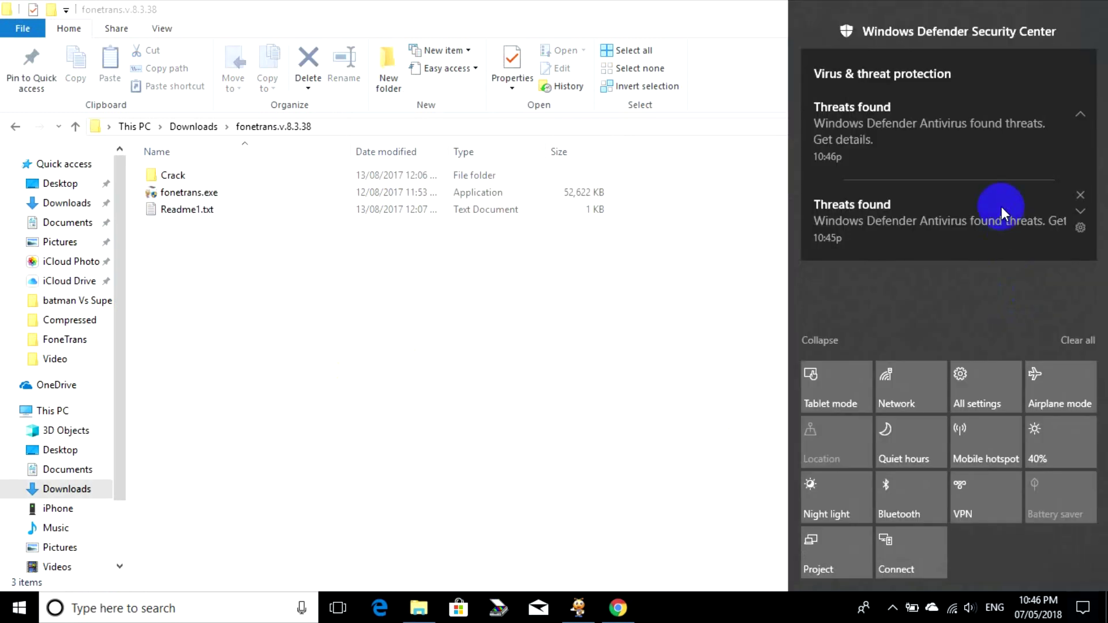
click(923, 76)
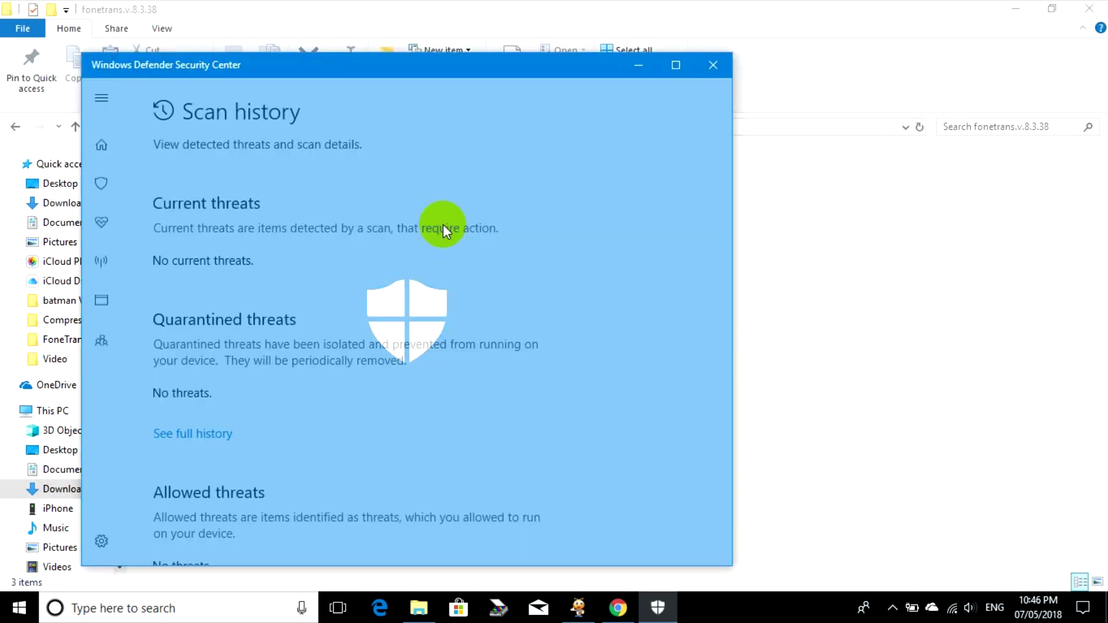
click(104, 99)
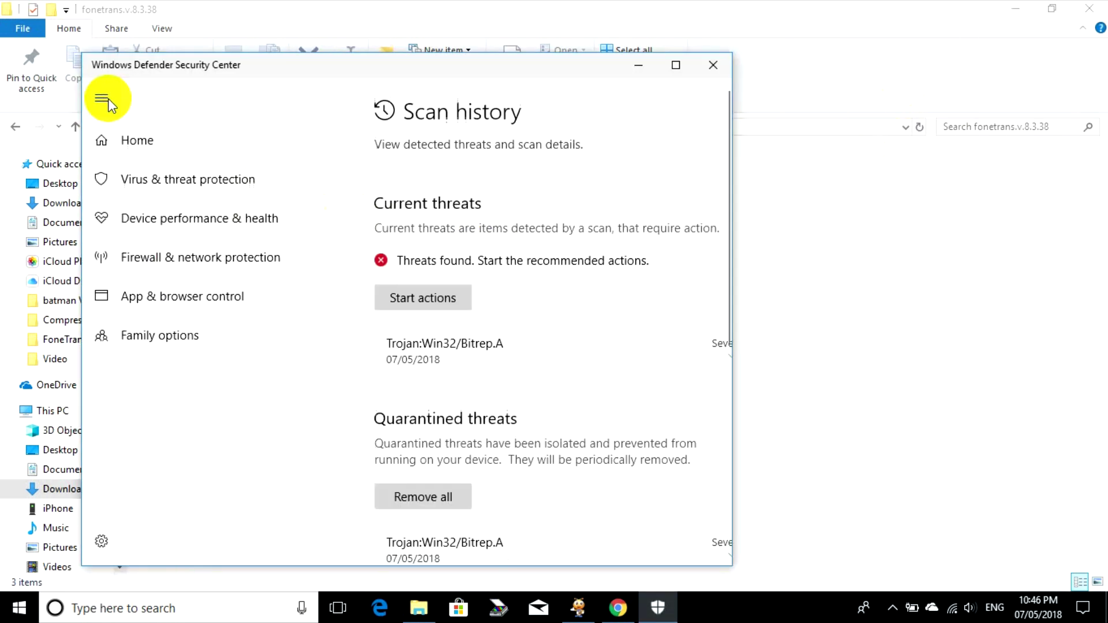
click(202, 182)
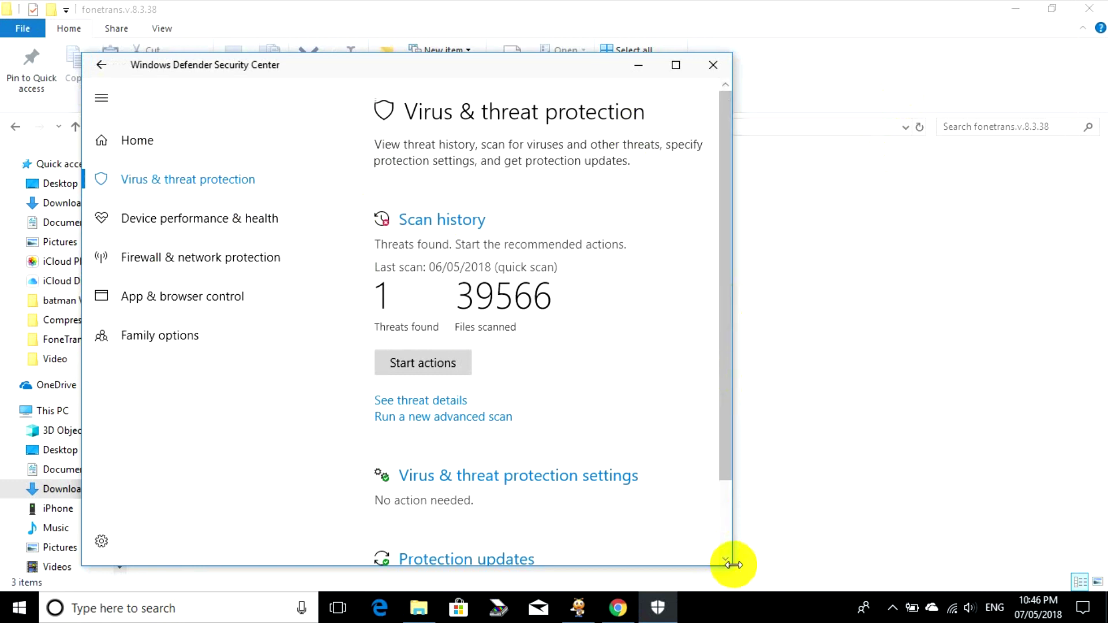
scroll(730, 563, down, 1)
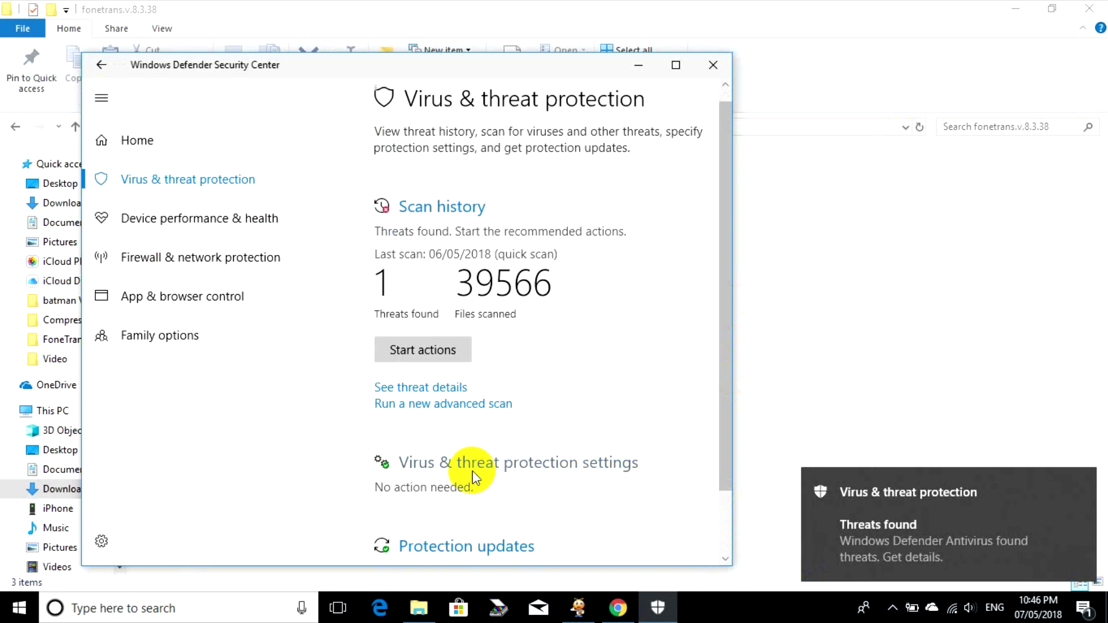
click(565, 467)
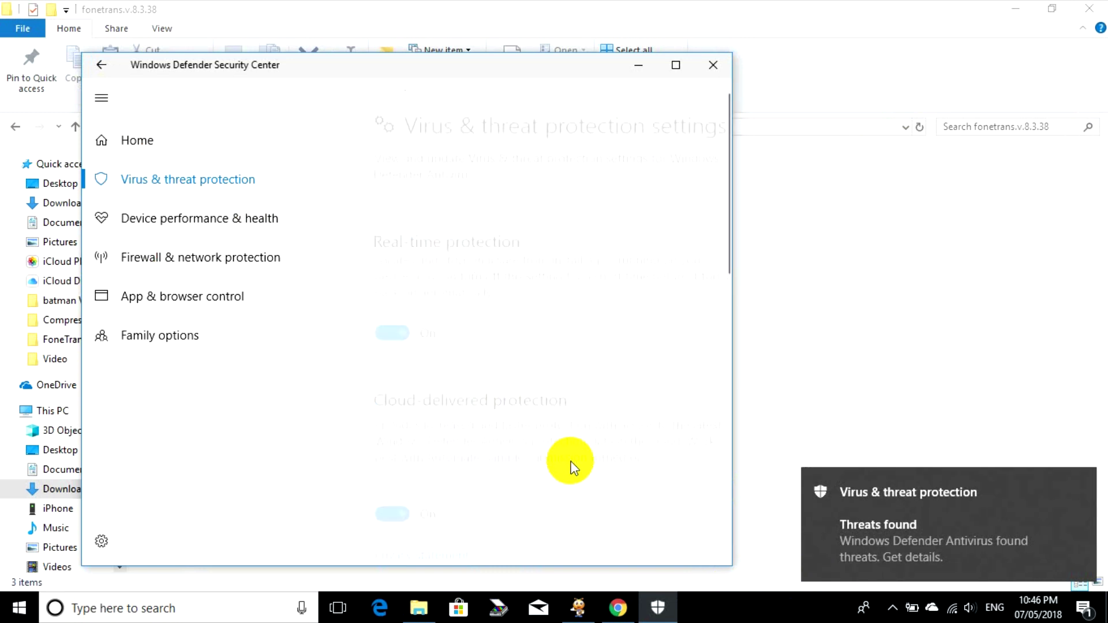
click(379, 319)
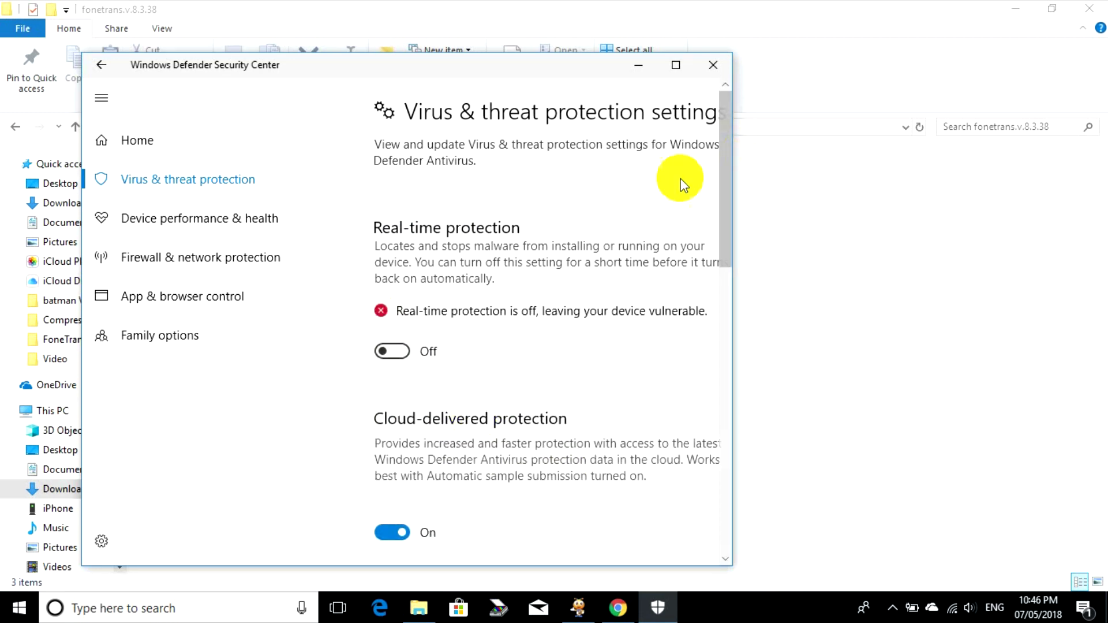
click(639, 65)
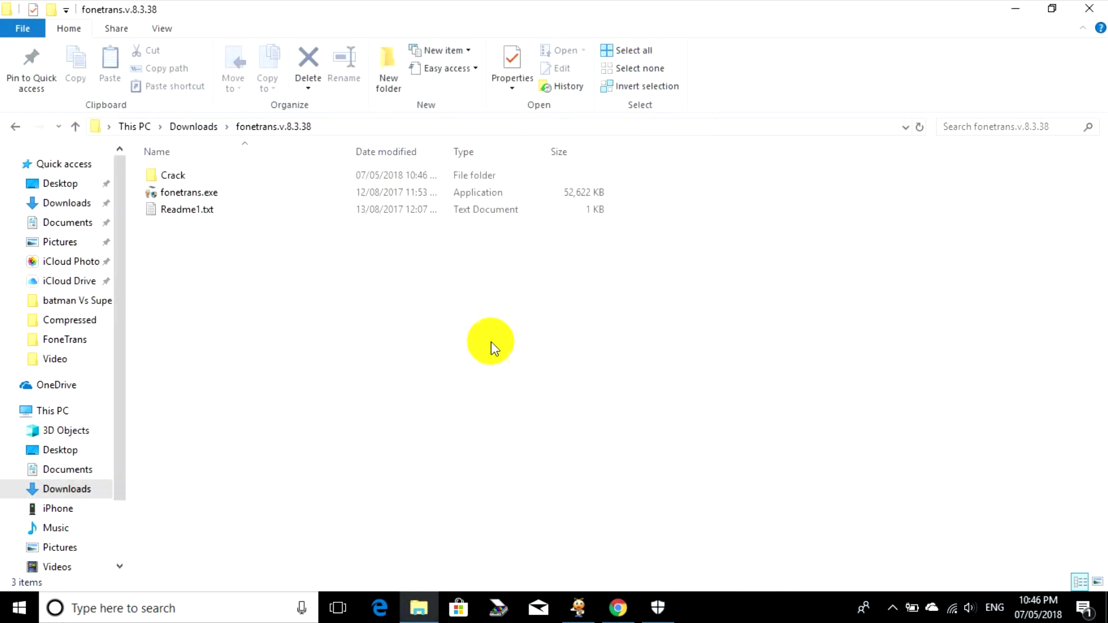
Step: Check the contents of the Crack folder and return to the Downloads folder
double_click(176, 174)
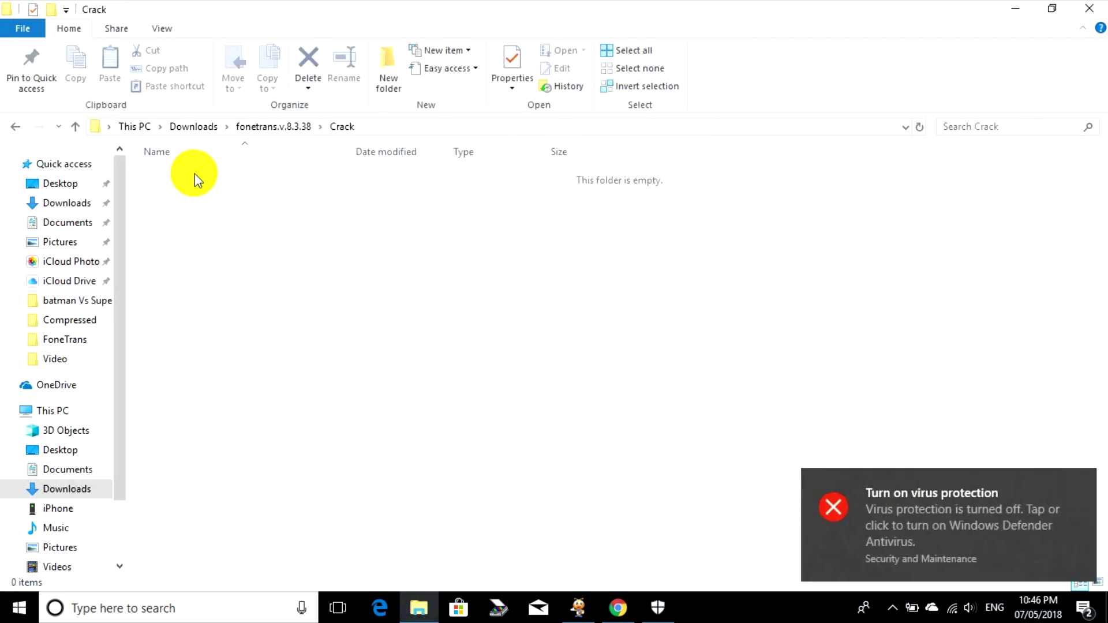
click(75, 127)
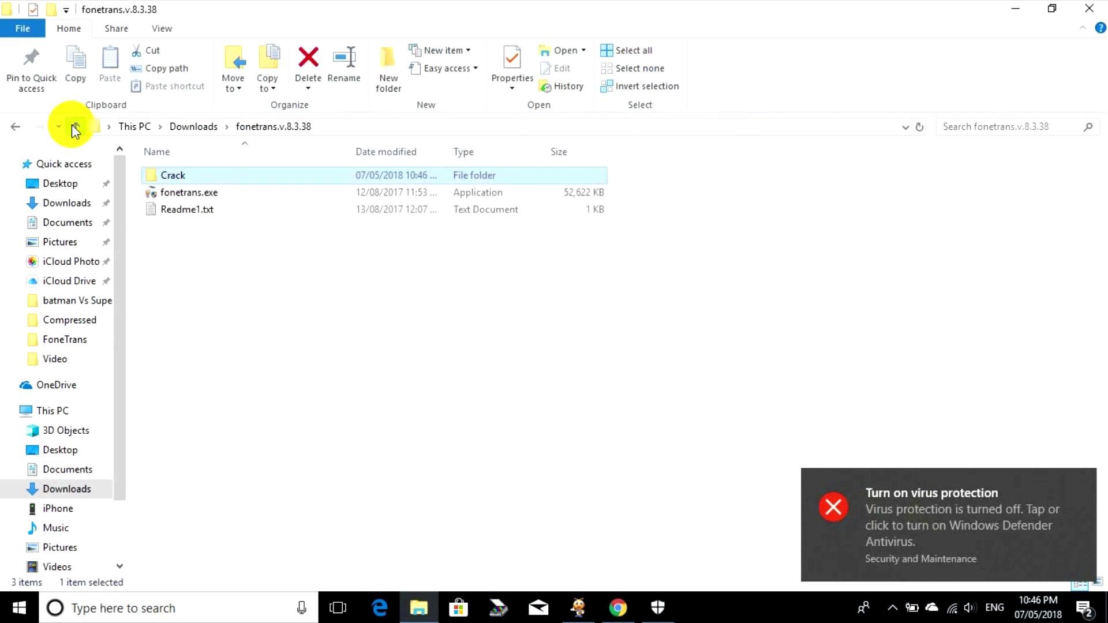
click(75, 127)
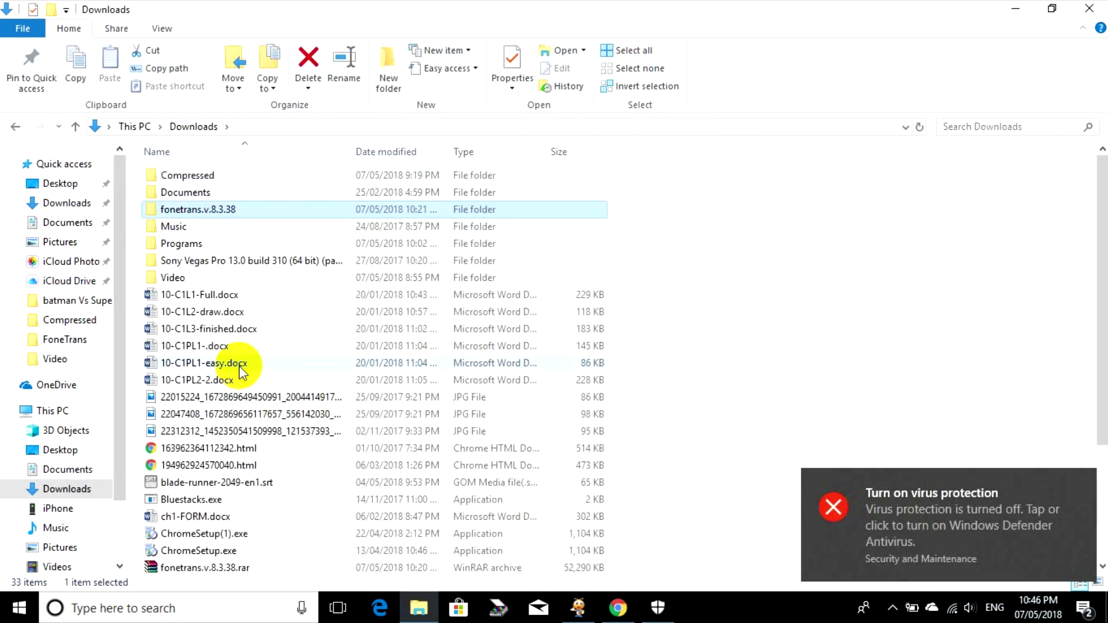
Step: Extract fonetrans.v.8.3.38.rar again into Downloads\fonetrans.v.8.3.38, replacing the existing files
click(199, 570)
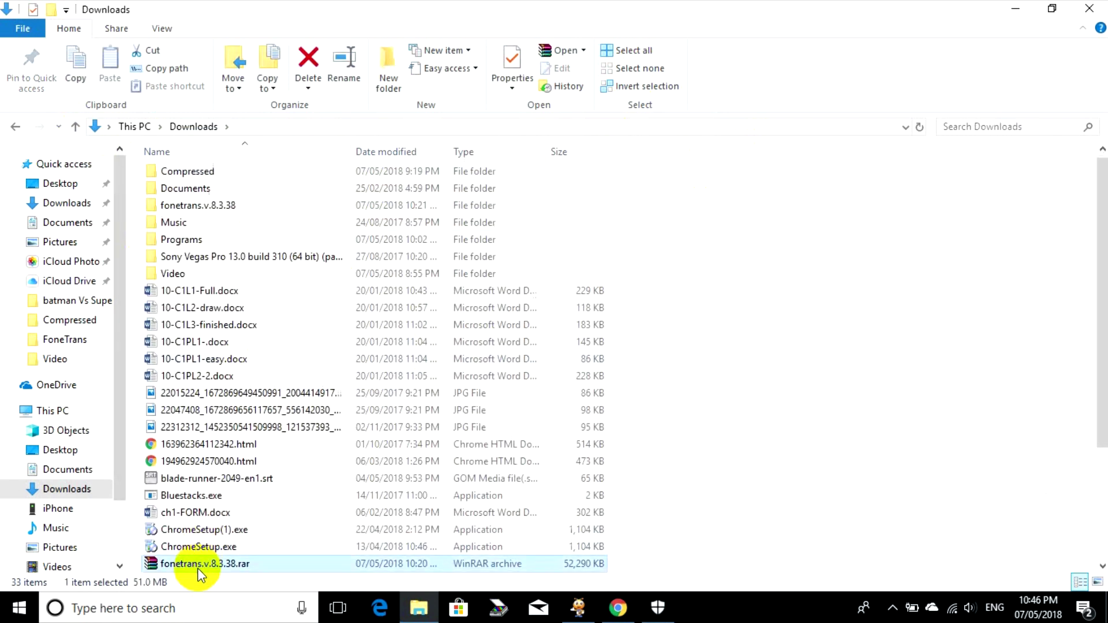
right_click(199, 569)
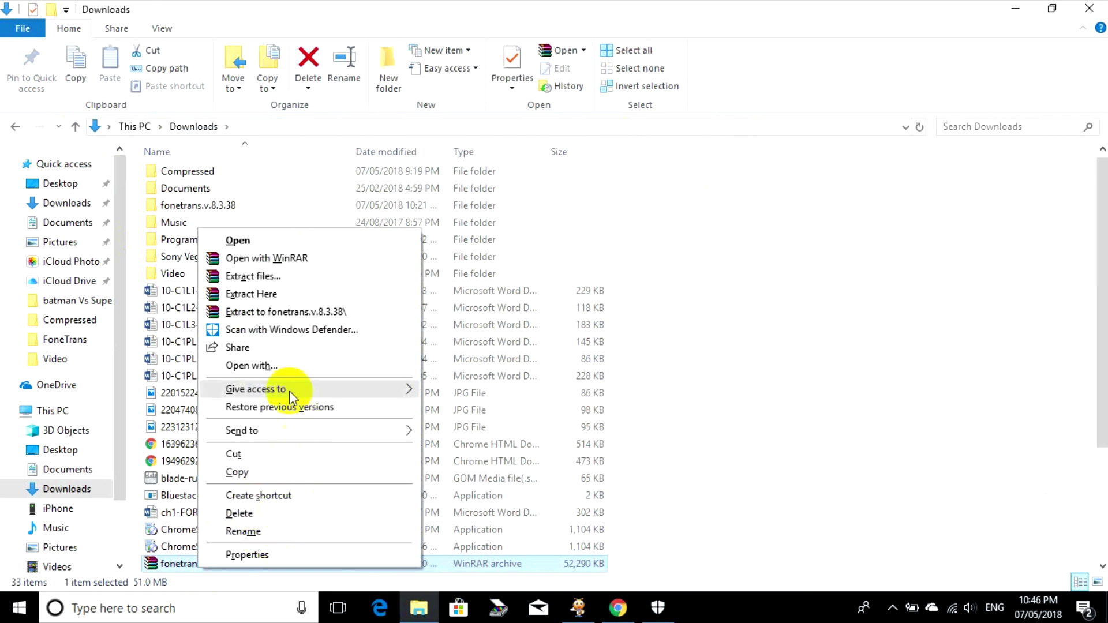
click(296, 278)
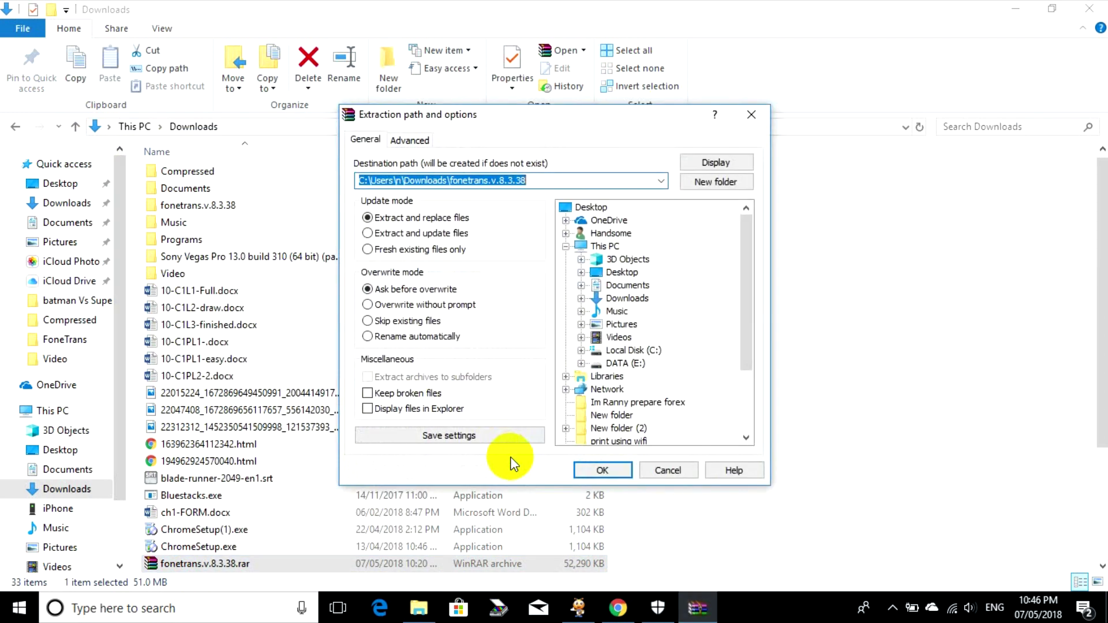
click(596, 476)
click(518, 386)
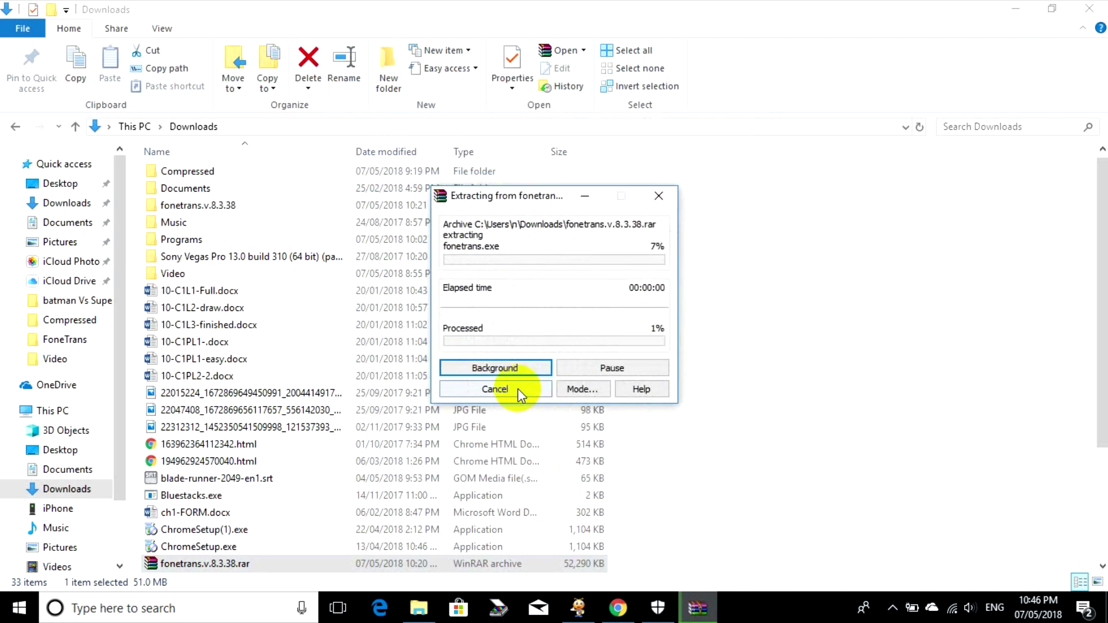
Step: Open the fonetrans.v.8.3.38 folder, inspect the files in its Crack subfolder, and return to the parent folder
double_click(240, 204)
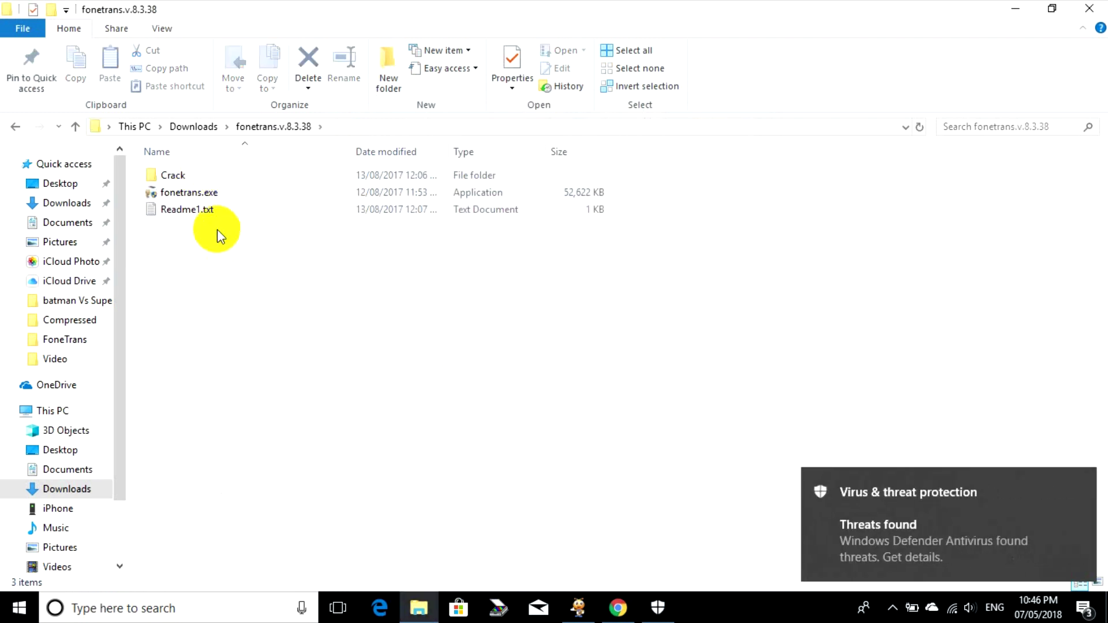
click(187, 181)
double_click(187, 180)
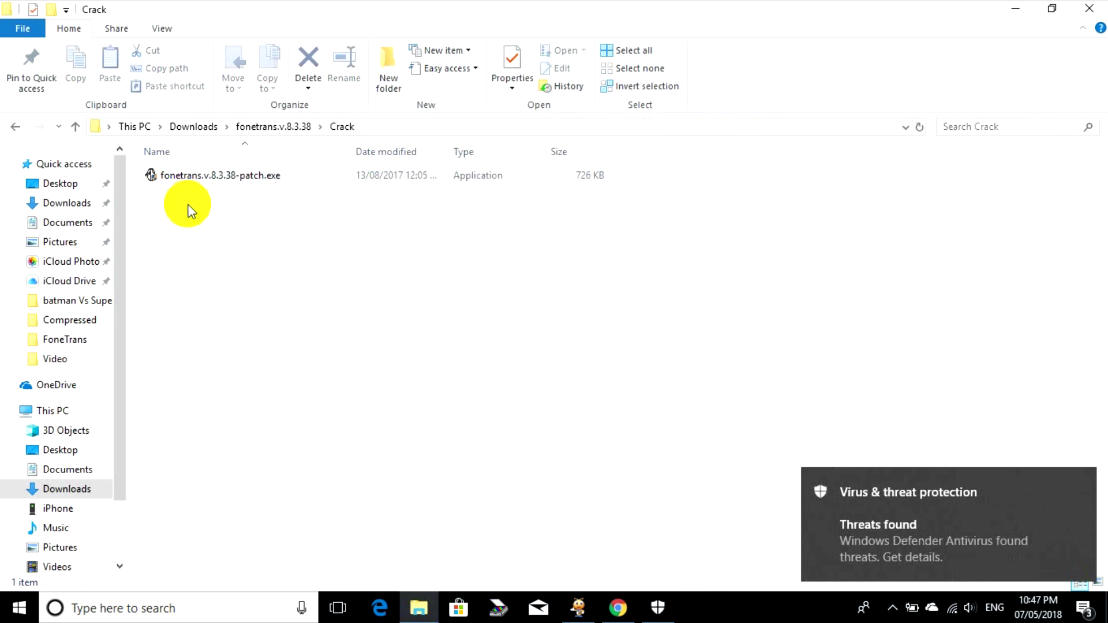
click(75, 128)
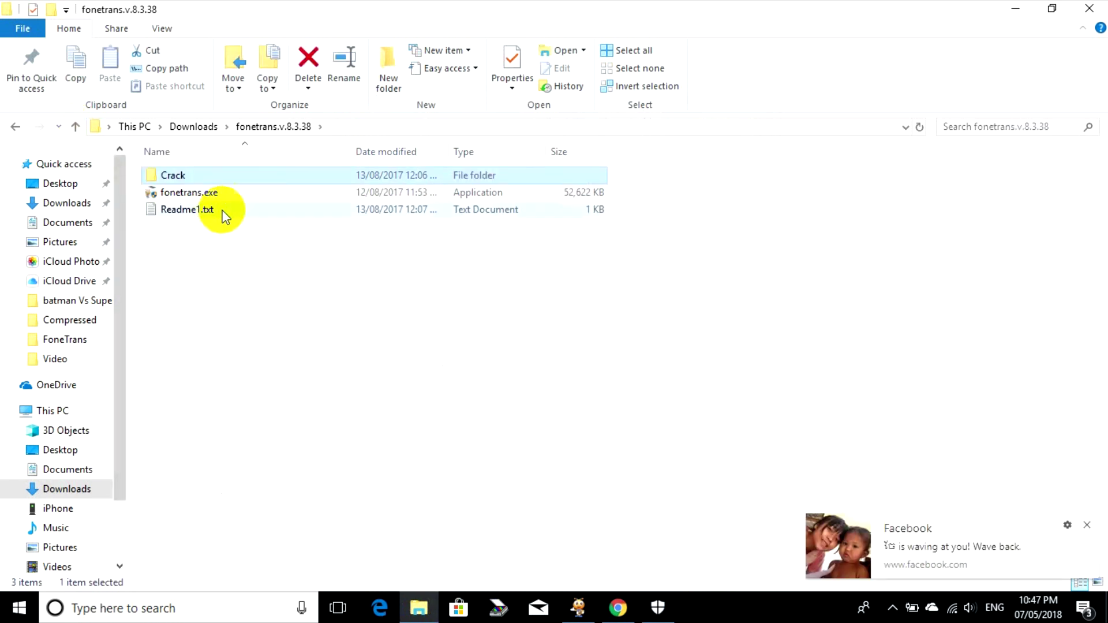
double_click(210, 193)
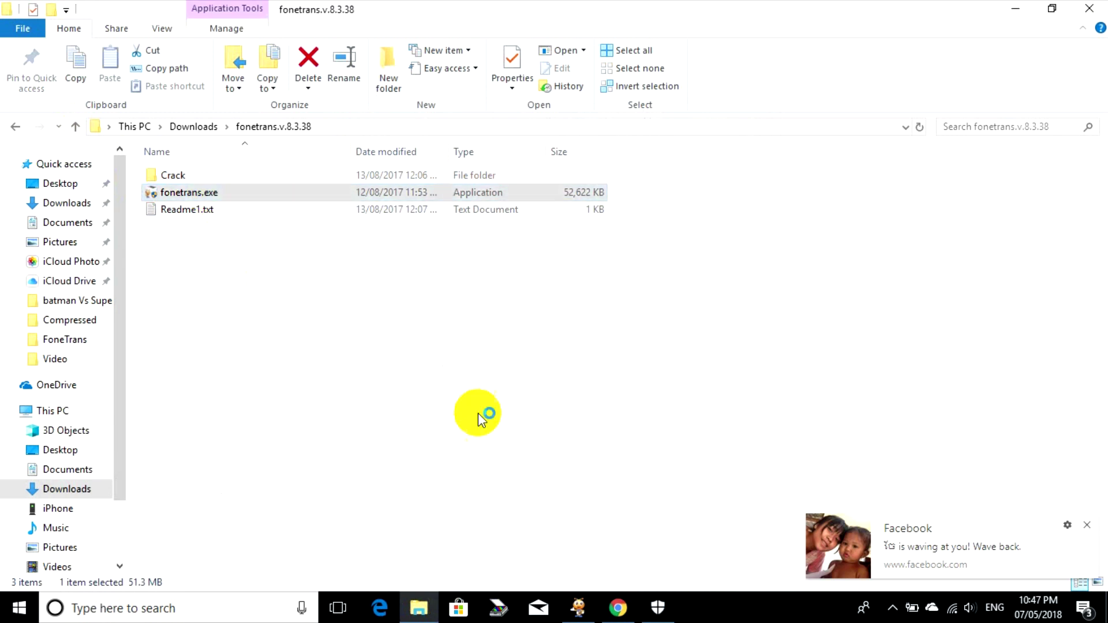
click(563, 340)
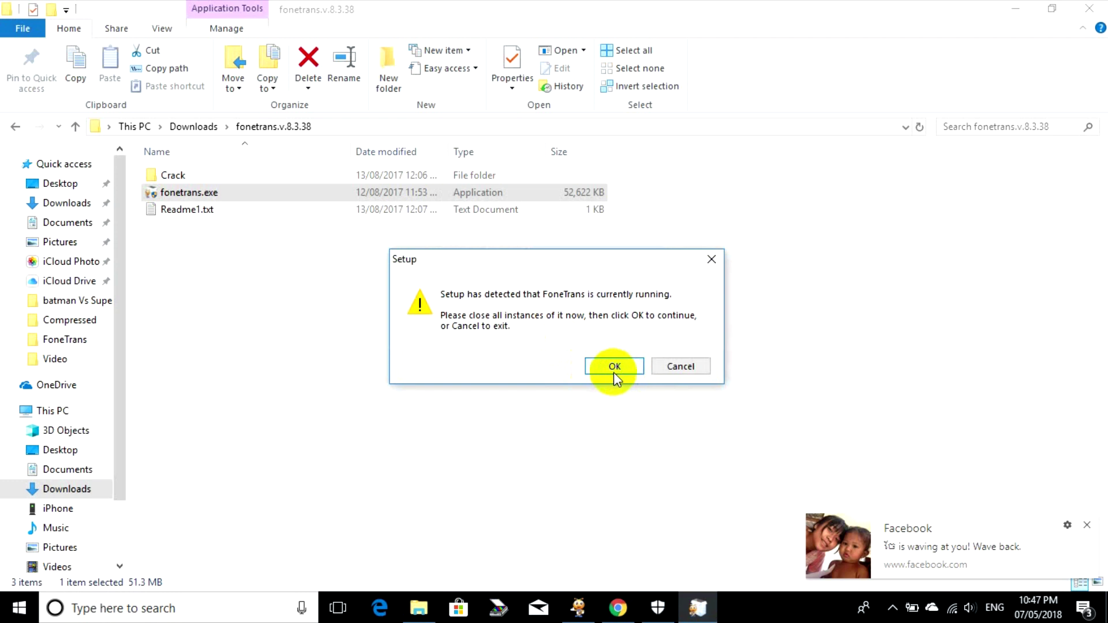
click(714, 261)
Step: Close the running FoneTrans program and start the fonetrans.exe setup in English, proceeding to the license agreement
click(578, 607)
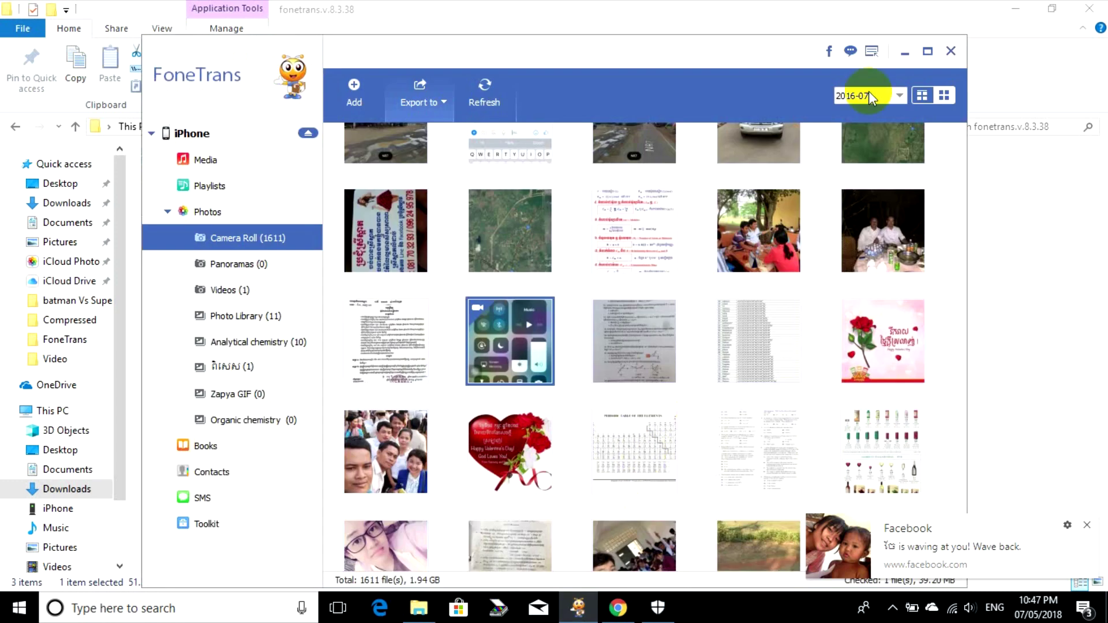
click(949, 50)
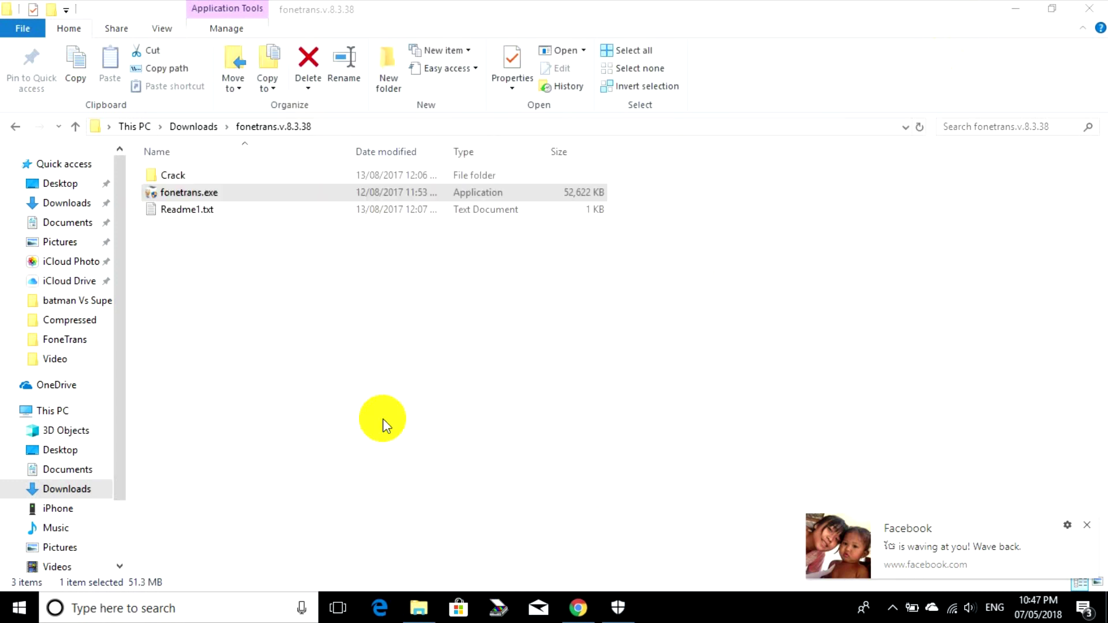
double_click(261, 194)
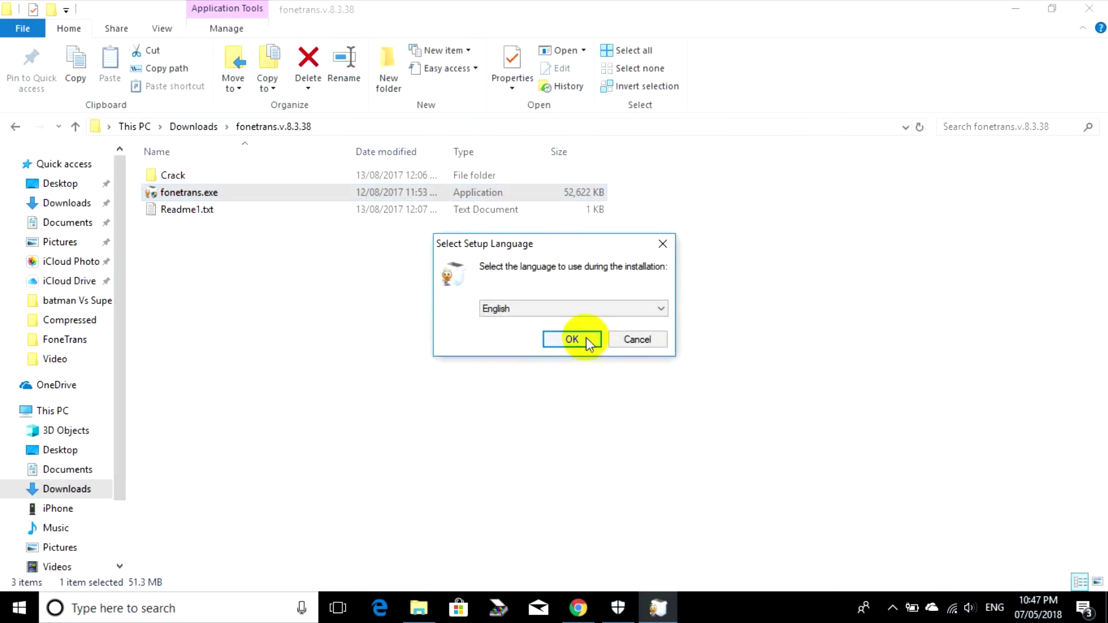
click(587, 338)
click(649, 434)
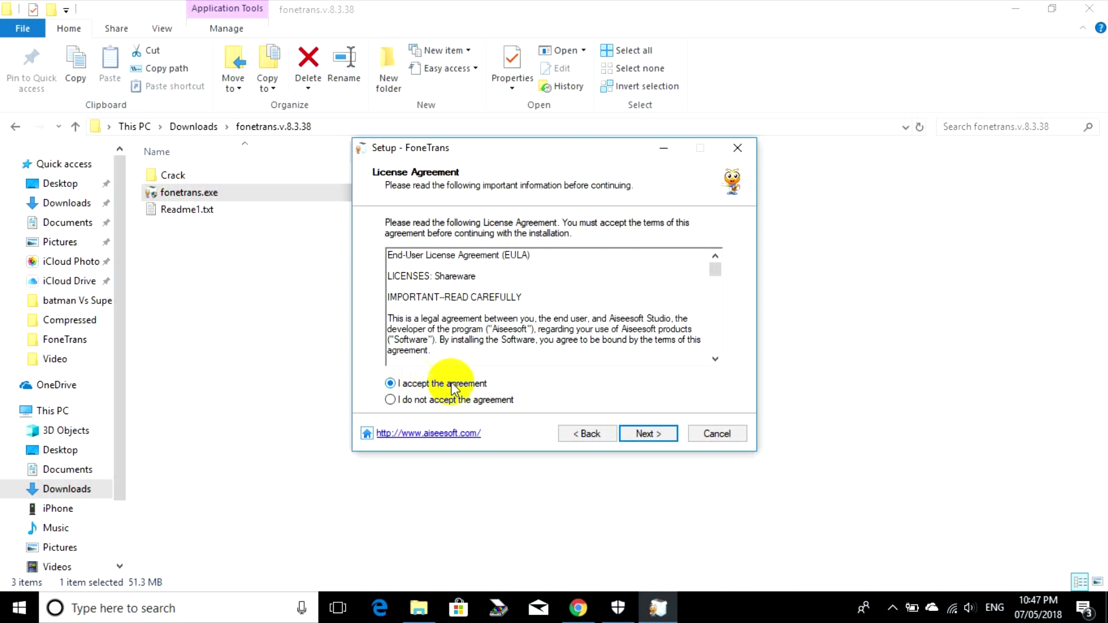
Step: Install FoneTrans in the default folder for all users with desktop and Quick Launch icons, finish without launching it, and close the thank-you page
click(648, 433)
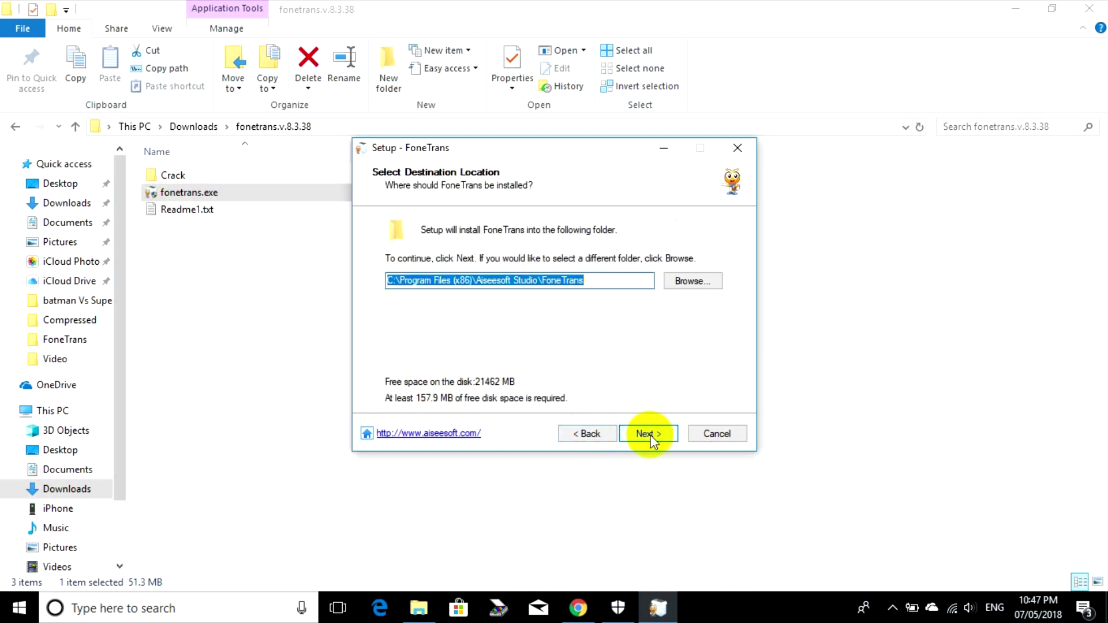
click(648, 435)
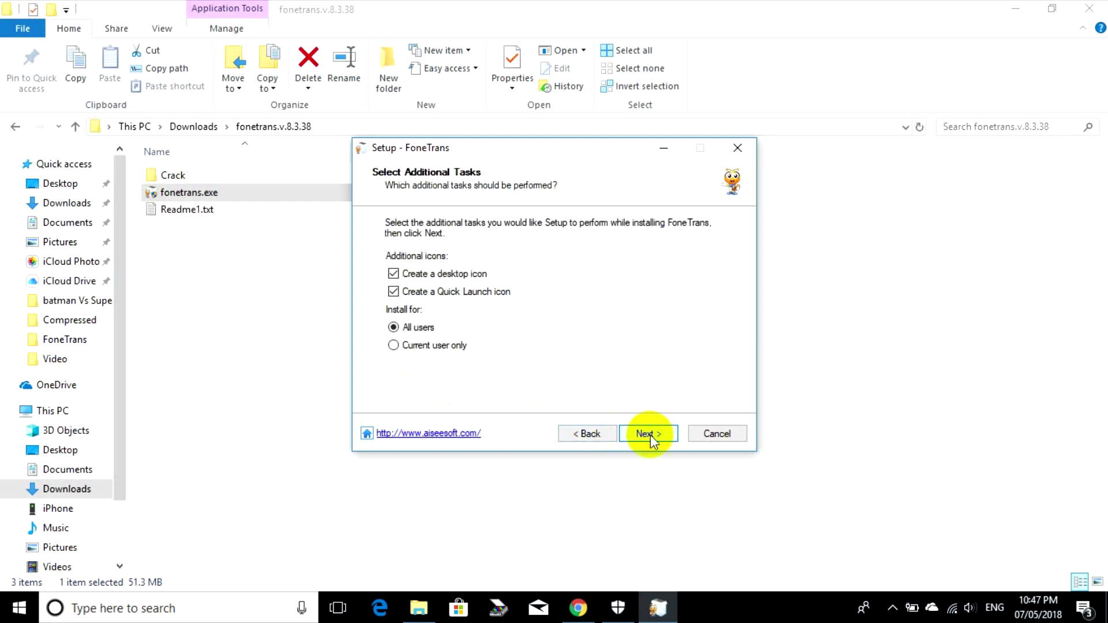
click(647, 435)
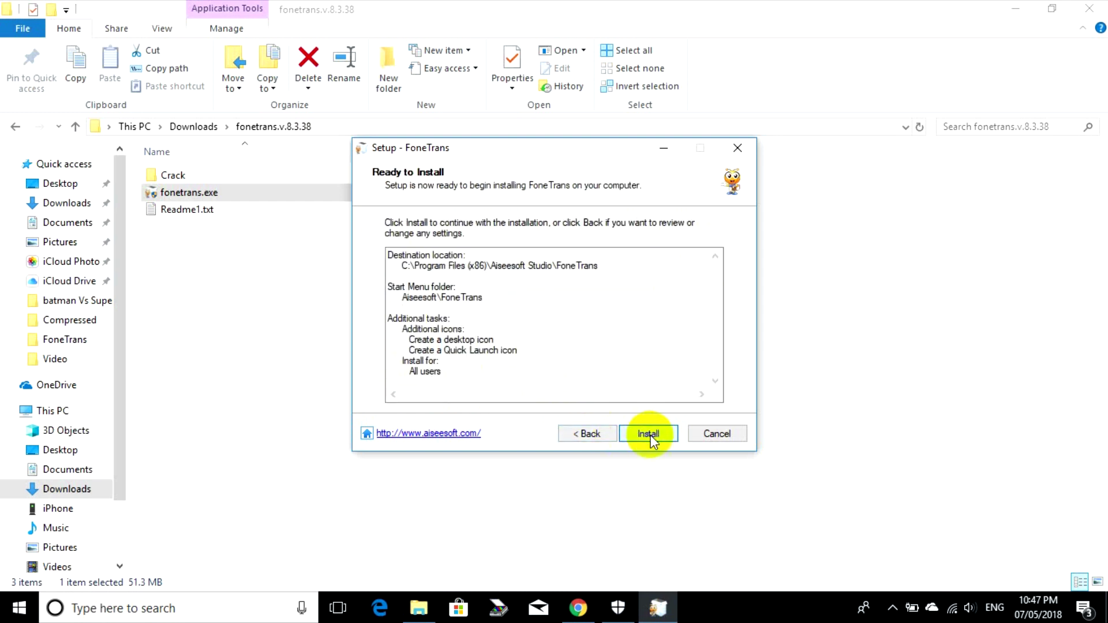
click(649, 434)
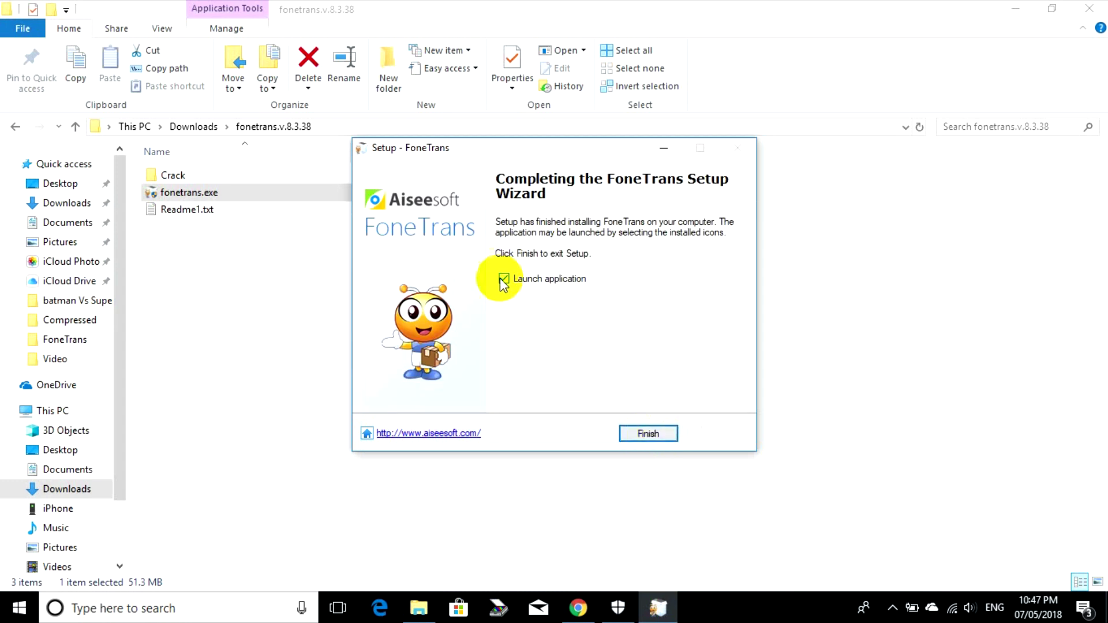
click(503, 279)
click(646, 433)
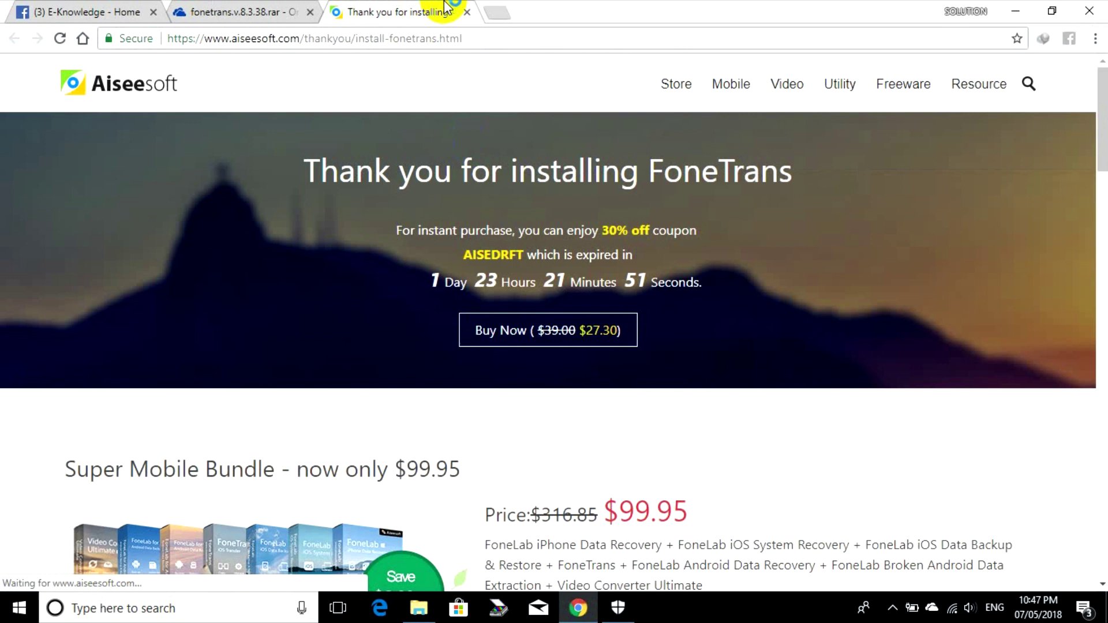
click(467, 11)
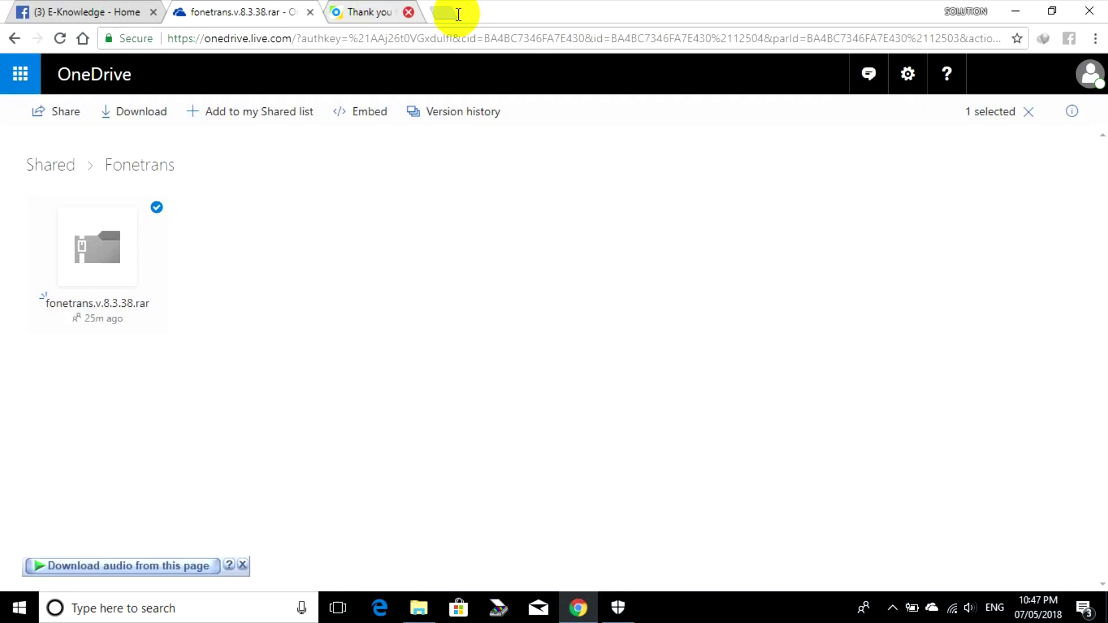
Step: Switch to File Explorer, check the Crack folder's contents again, and return to the fonetrans.v.8.3.38 folder
click(414, 616)
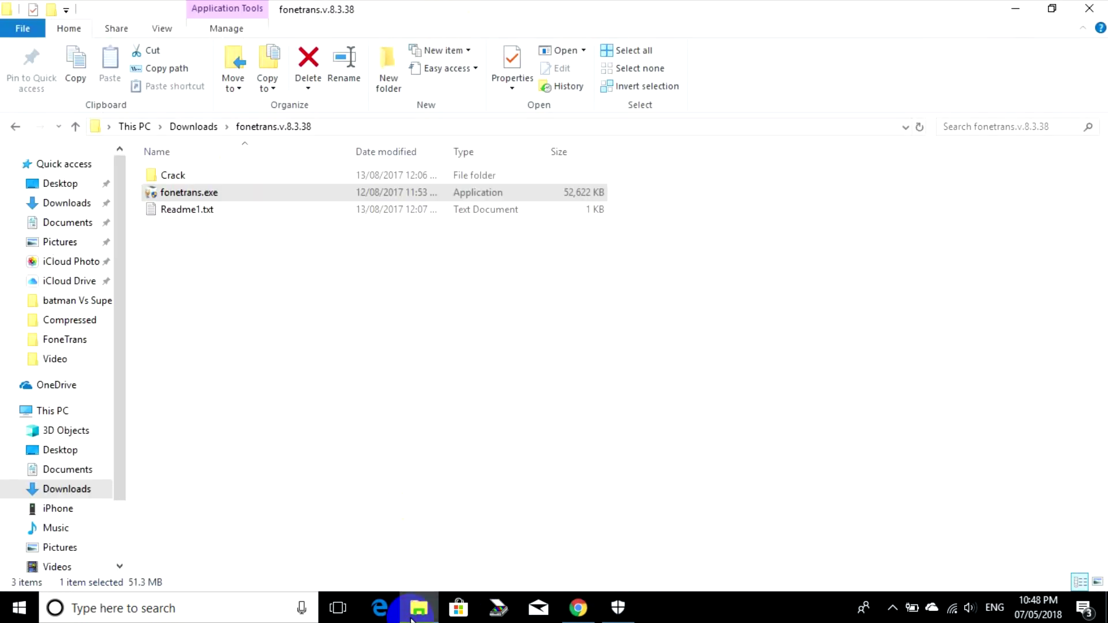
double_click(193, 179)
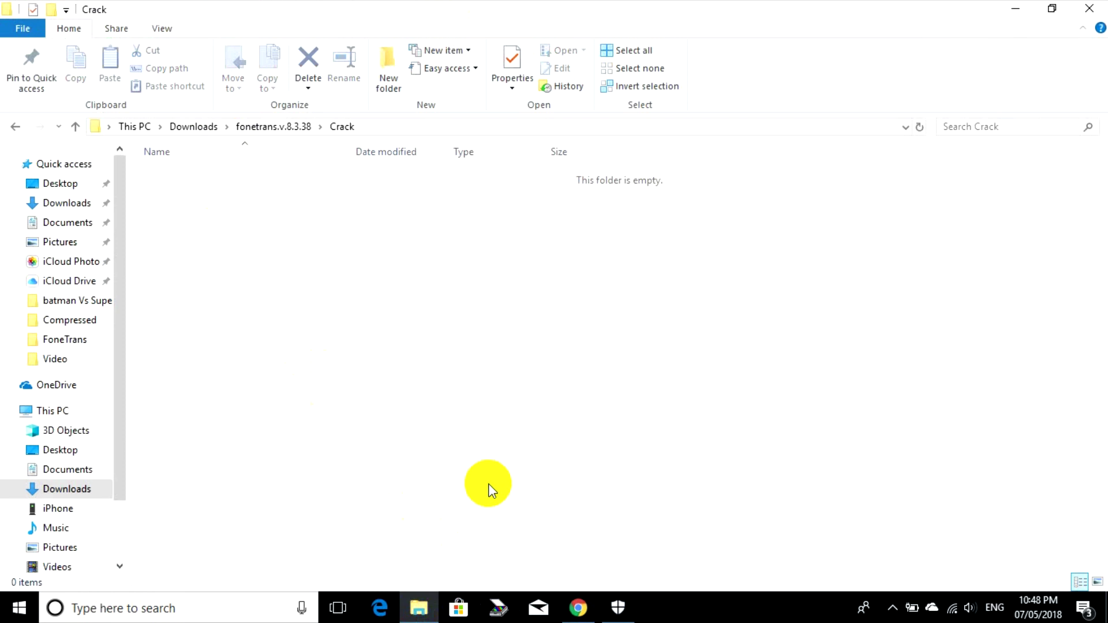
click(74, 127)
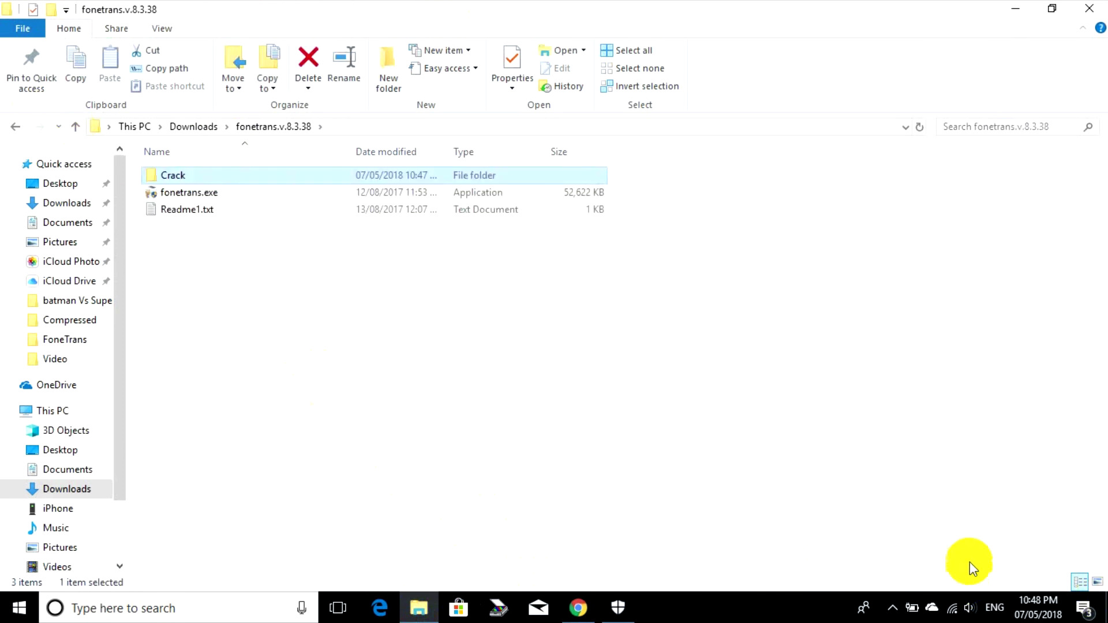
Step: Switch to Windows Defender Security Center, turn off cloud-delivered protection and automatic sample submission, and minimize its window
click(593, 615)
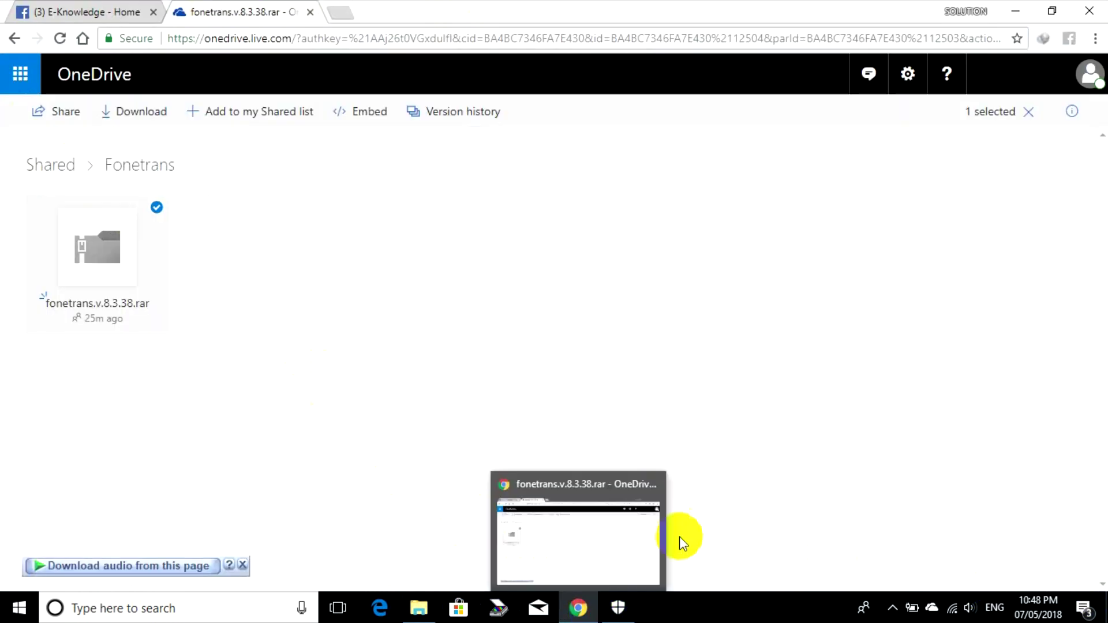
click(618, 608)
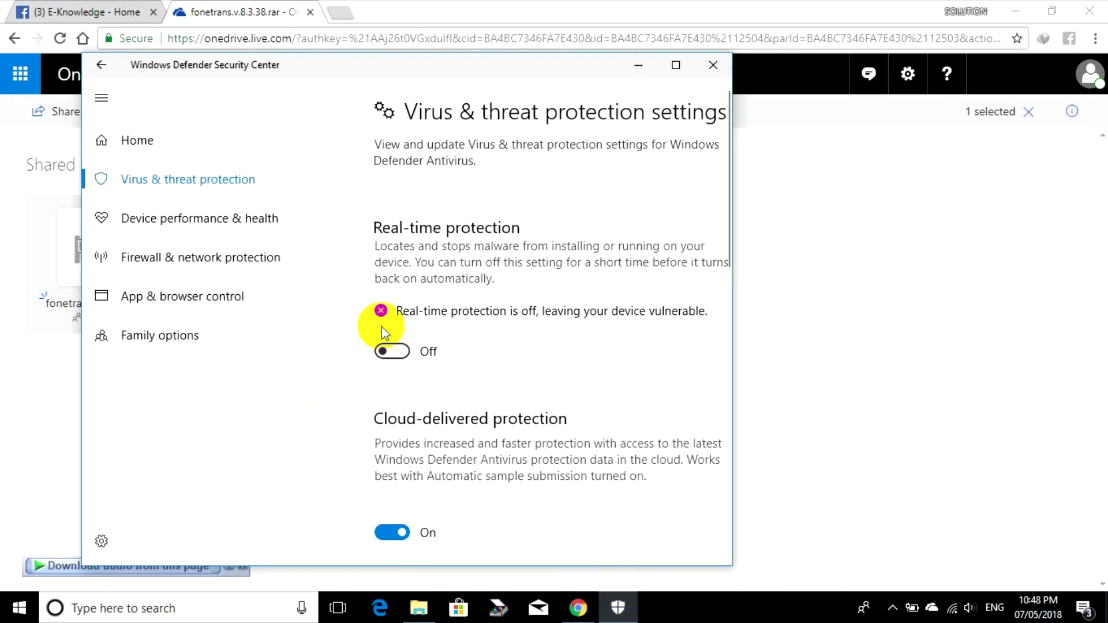
click(724, 216)
drag(725, 213, 736, 320)
click(385, 251)
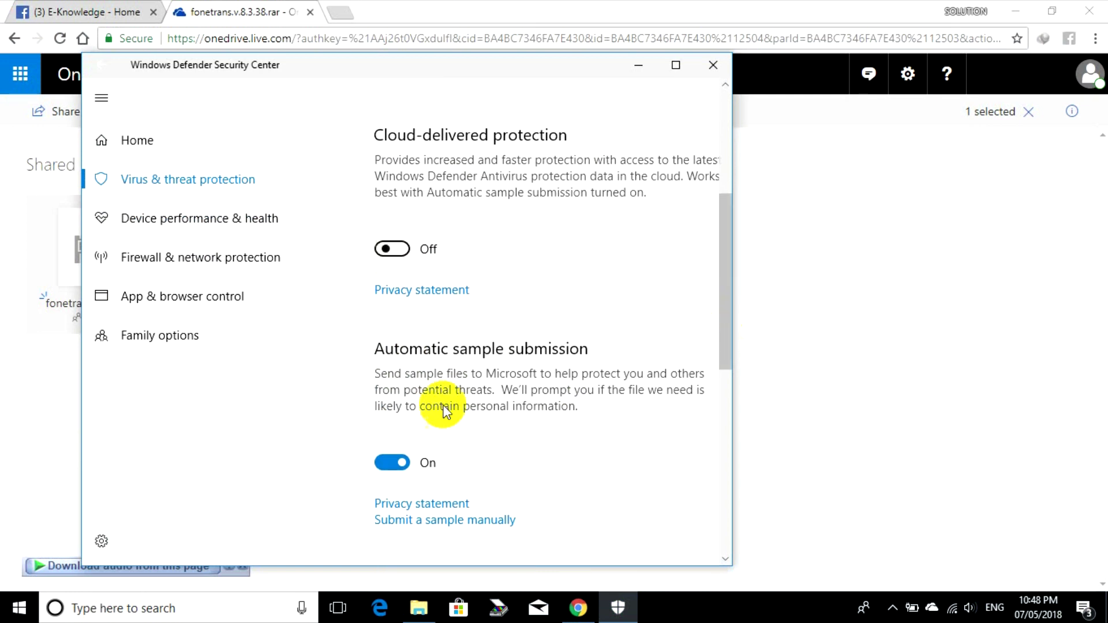
click(387, 490)
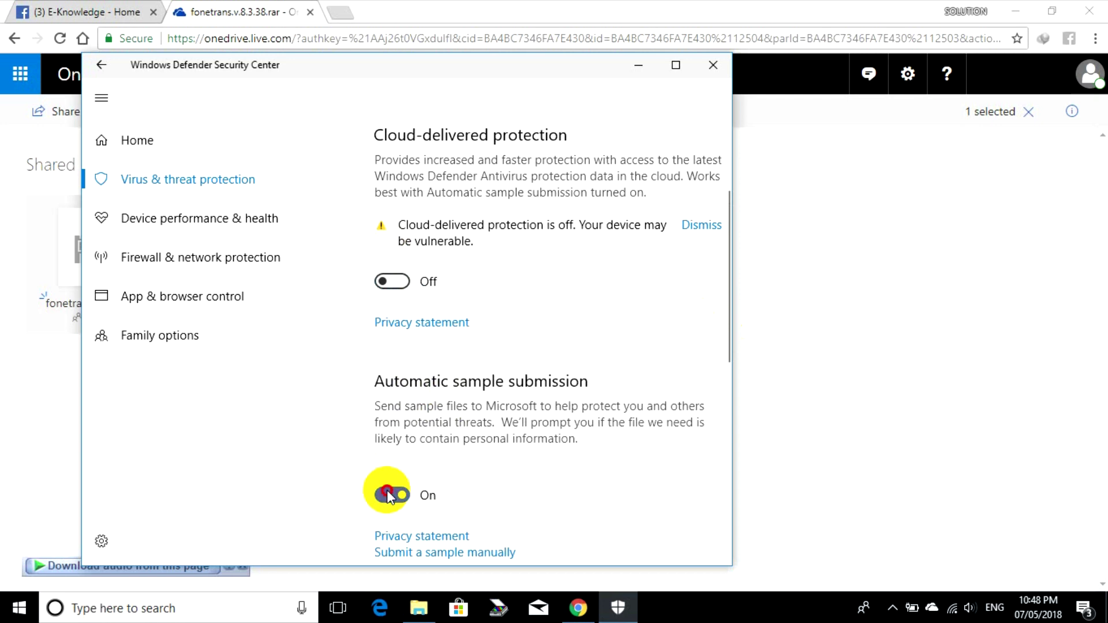
click(638, 66)
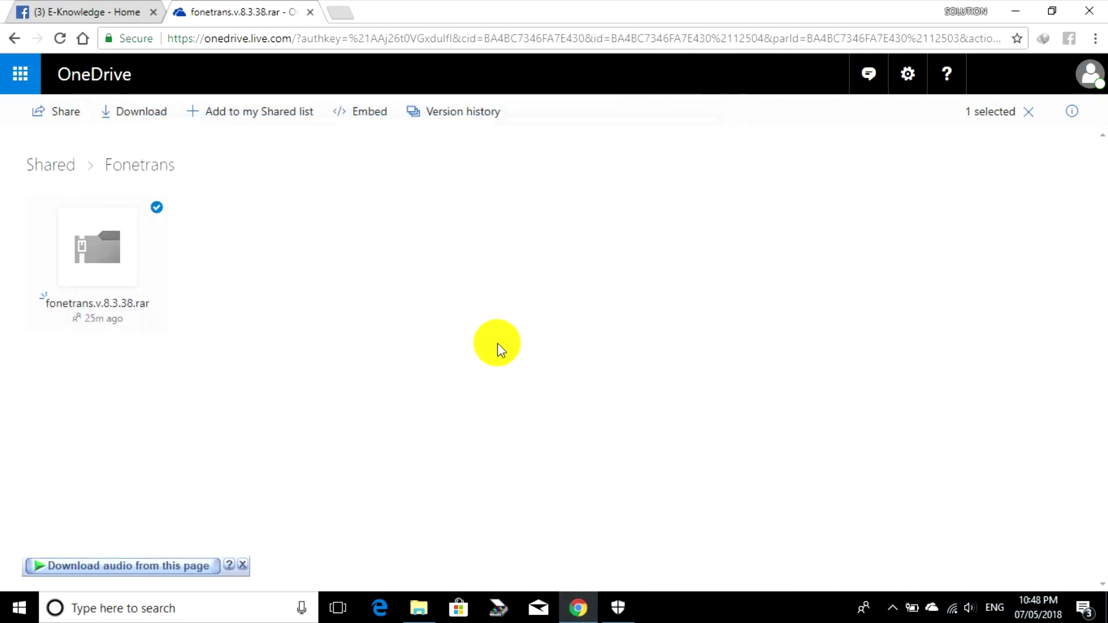
Step: Extract fonetrans.v.8.3.38.rar again from Downloads into the fonetrans.v.8.3.38 folder, replacing all existing files
click(418, 608)
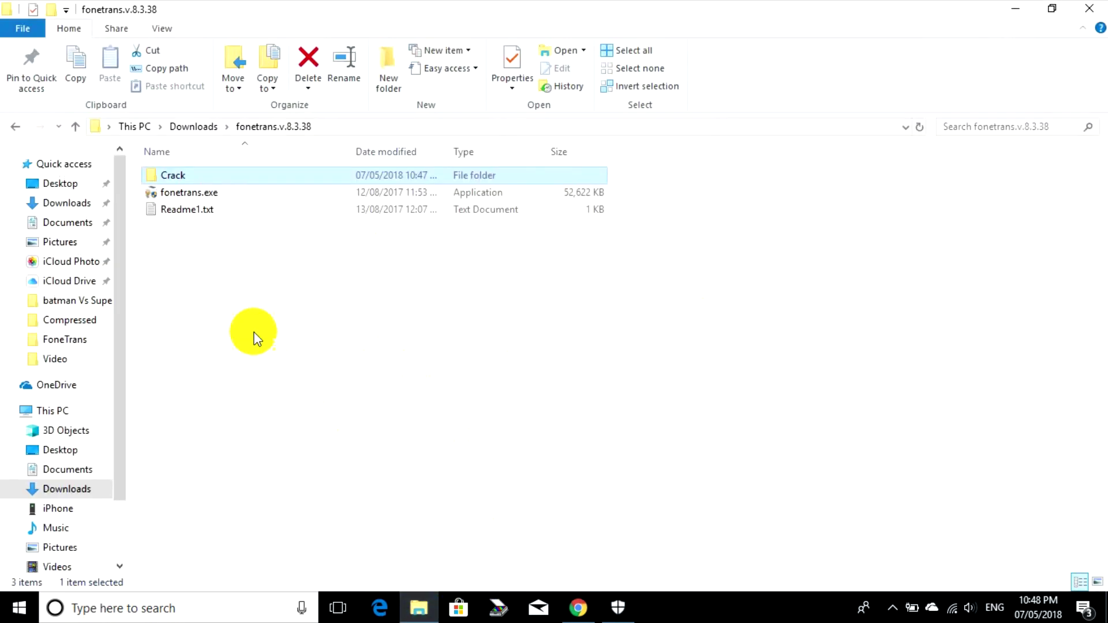
click(75, 127)
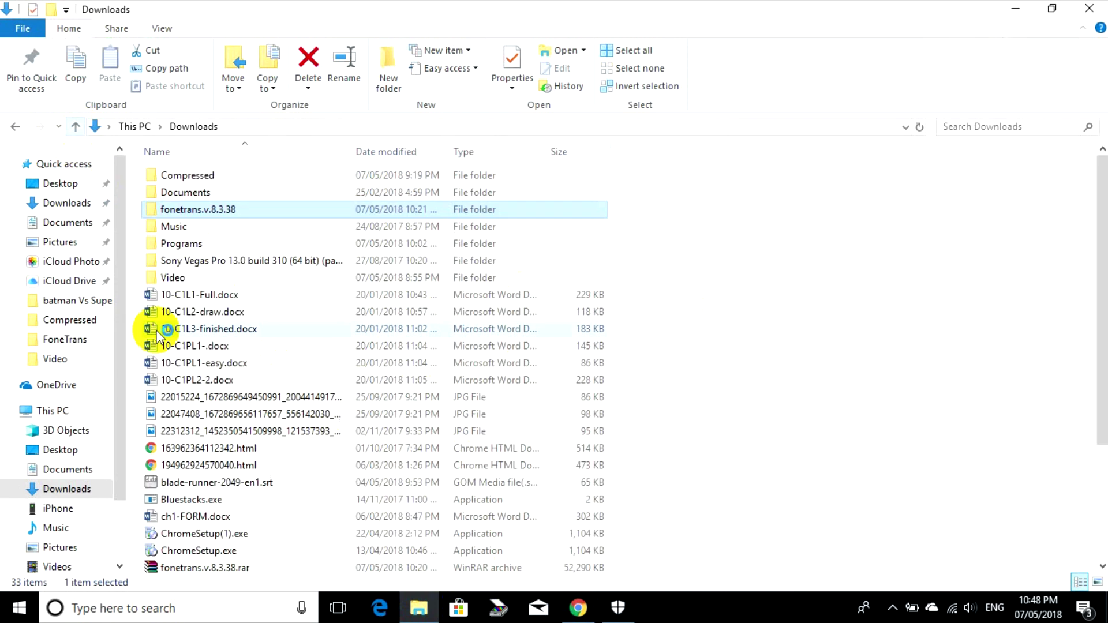
click(211, 568)
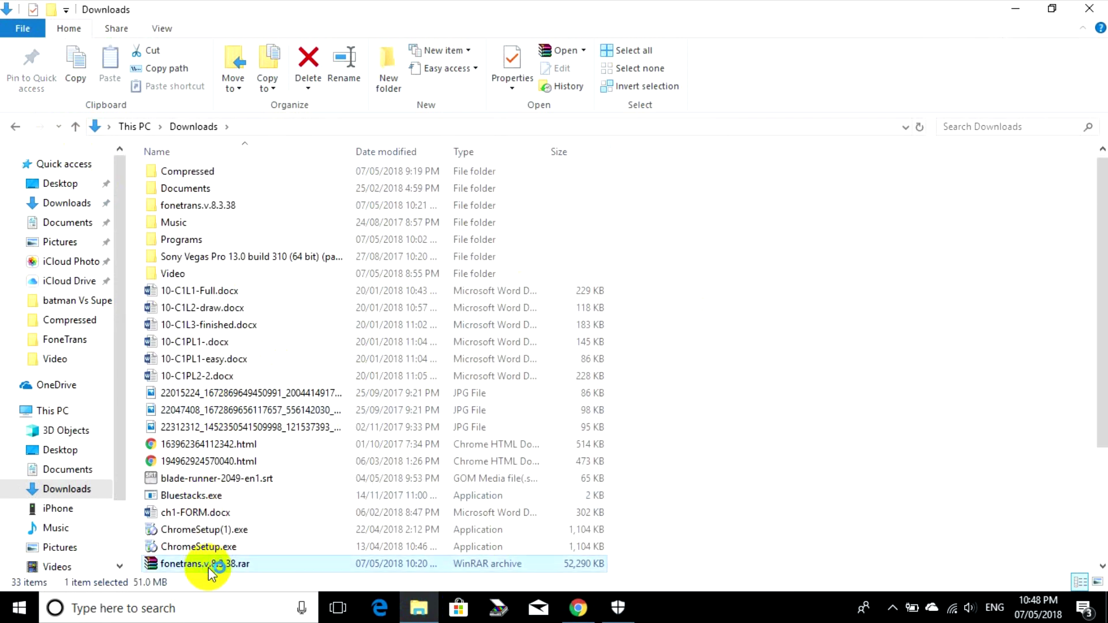
right_click(211, 568)
click(323, 275)
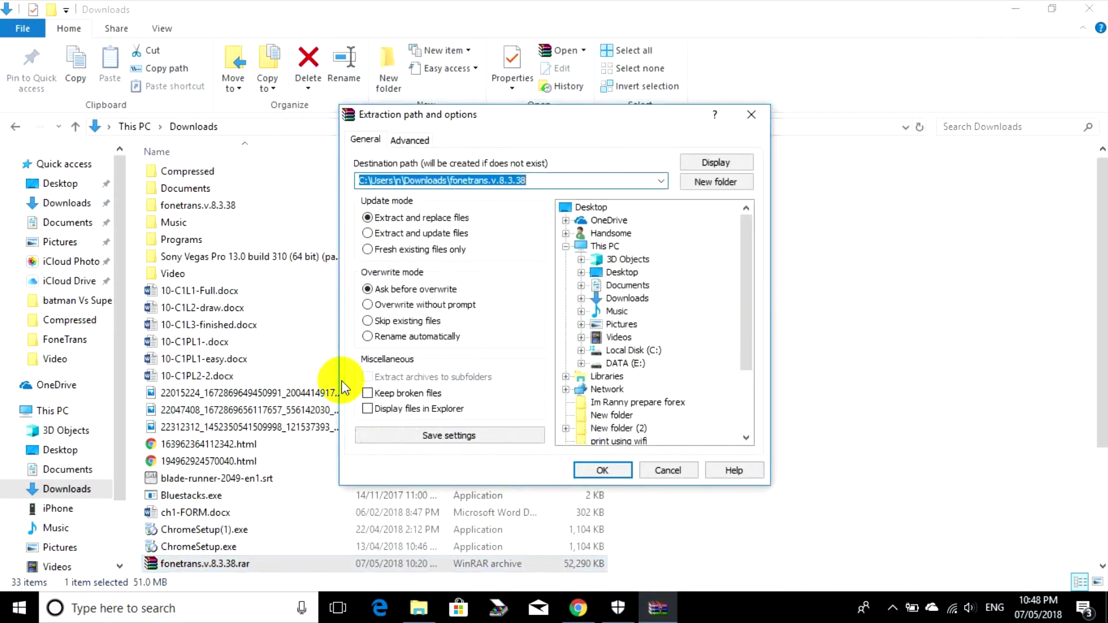
click(596, 475)
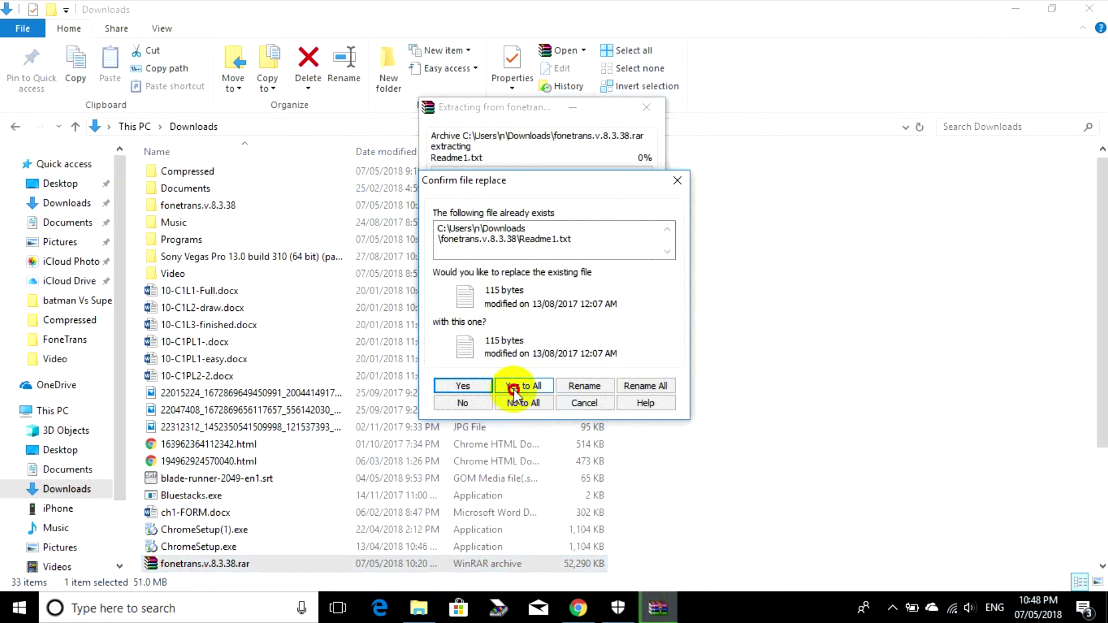
click(513, 389)
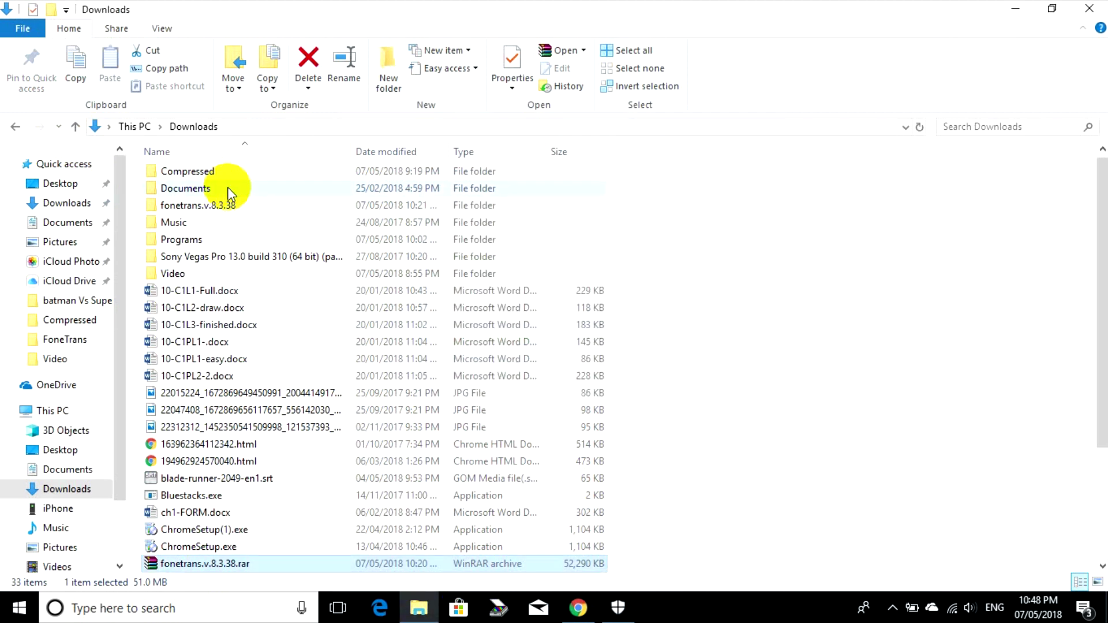
Step: Run fonetrans.v.8.3.38-patch.exe from the extracted Crack folder, start patching and agree to search for the missing file
double_click(235, 204)
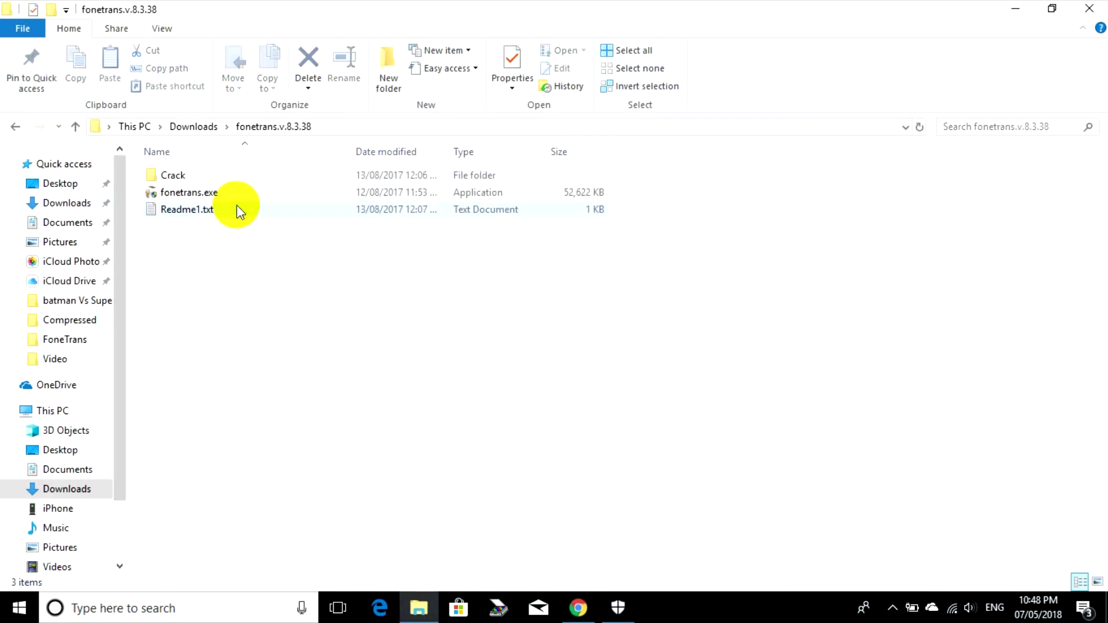
double_click(208, 175)
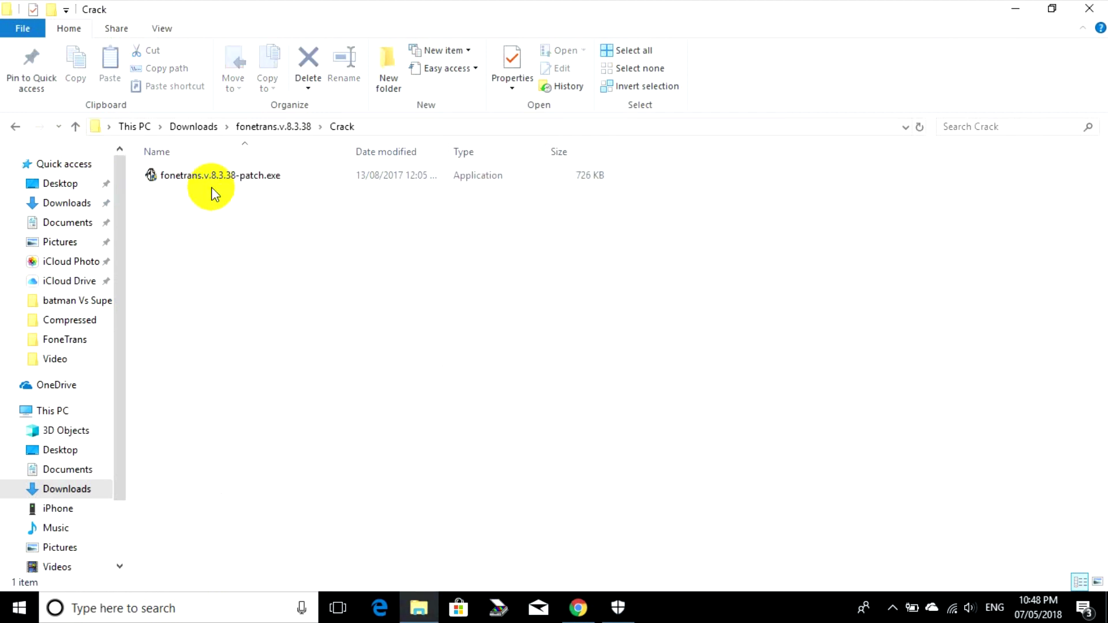
double_click(239, 177)
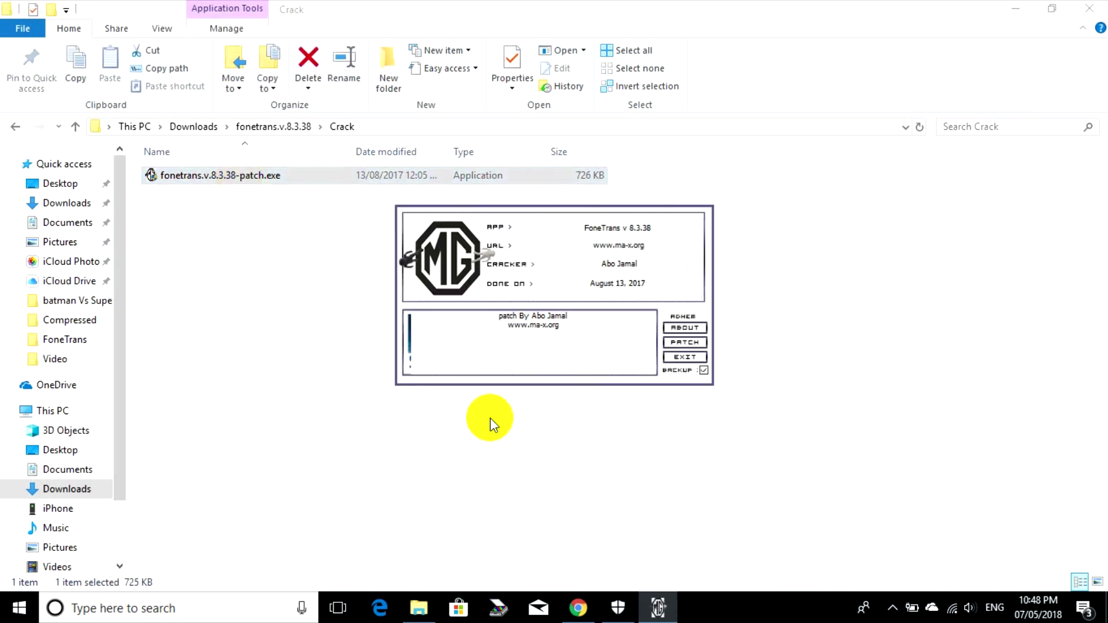
click(683, 349)
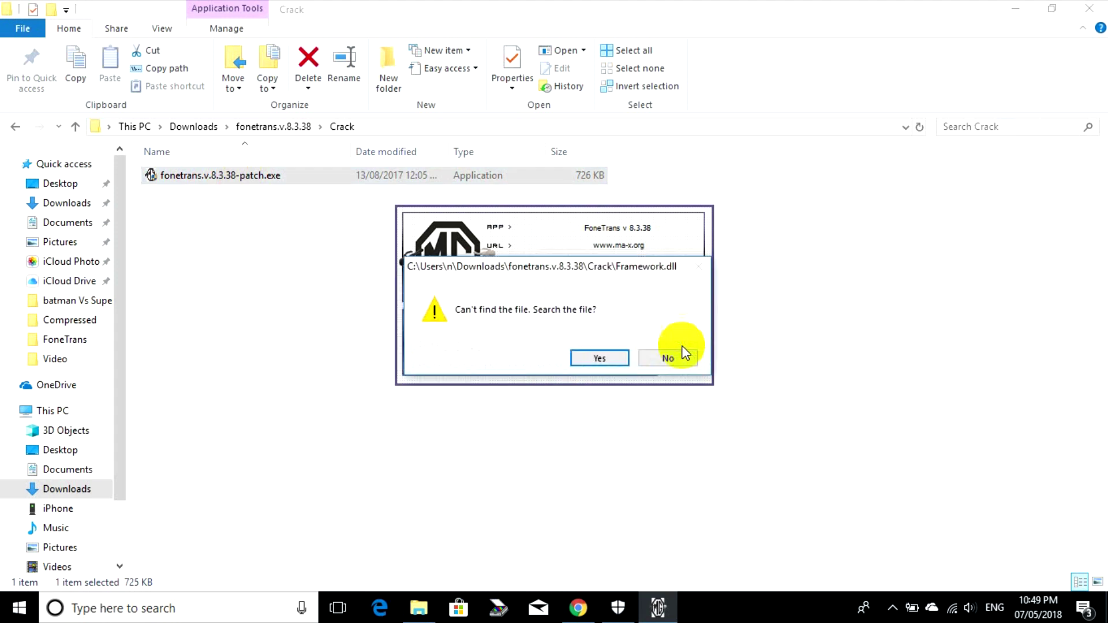
click(598, 359)
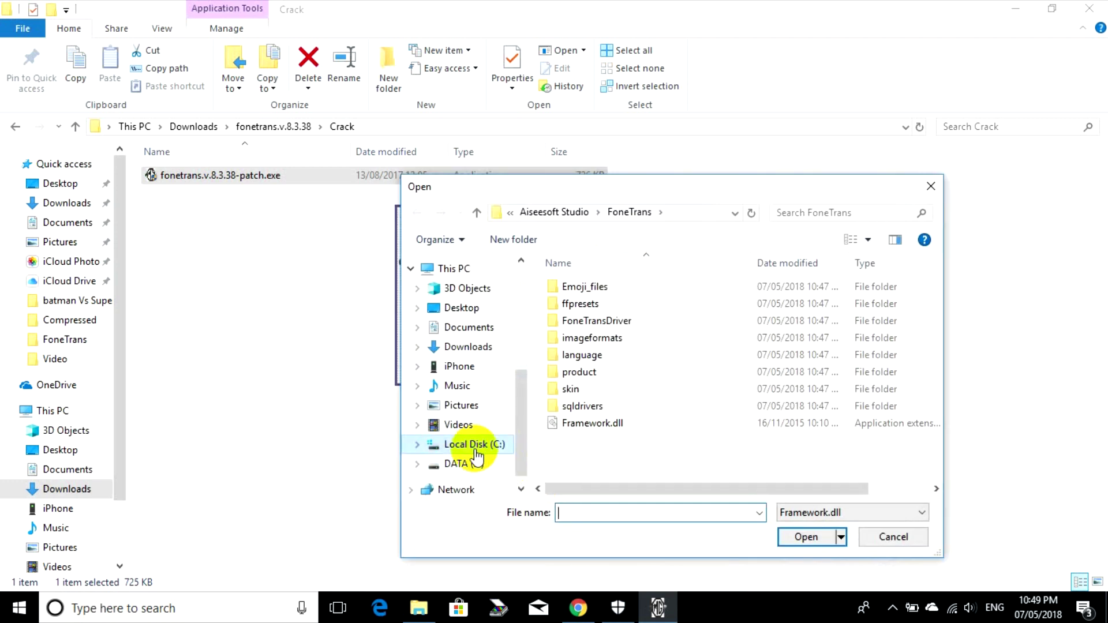
Step: Choose Framework.dll in C:\Program Files (x86)\Aiseesoft Studio\FoneTrans as the file to patch, then exit the patcher and close File Explorer
click(456, 445)
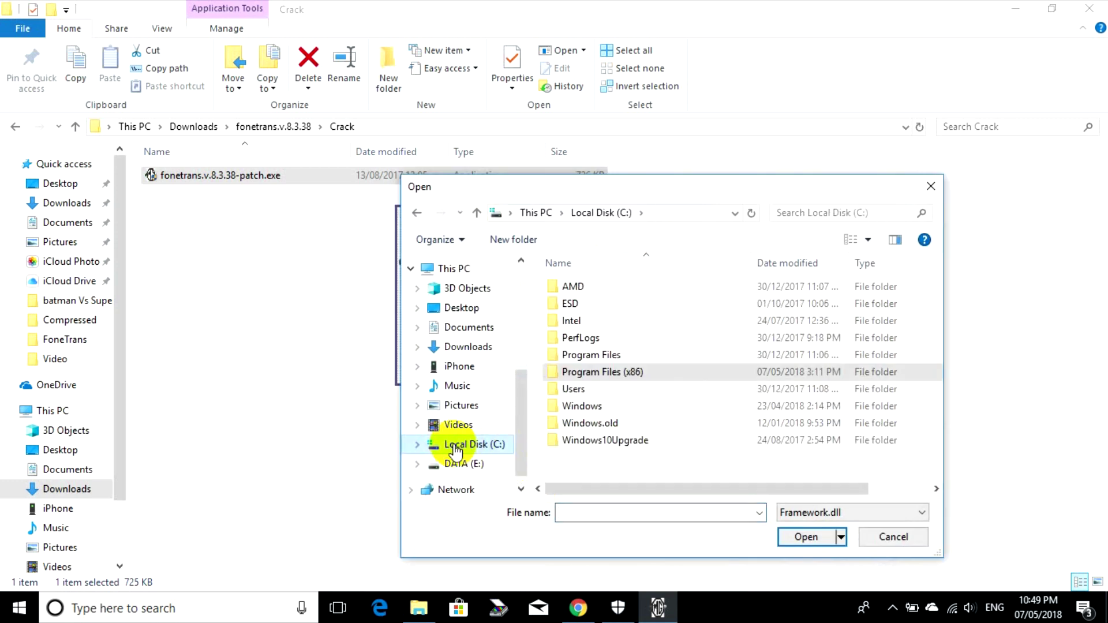
double_click(604, 377)
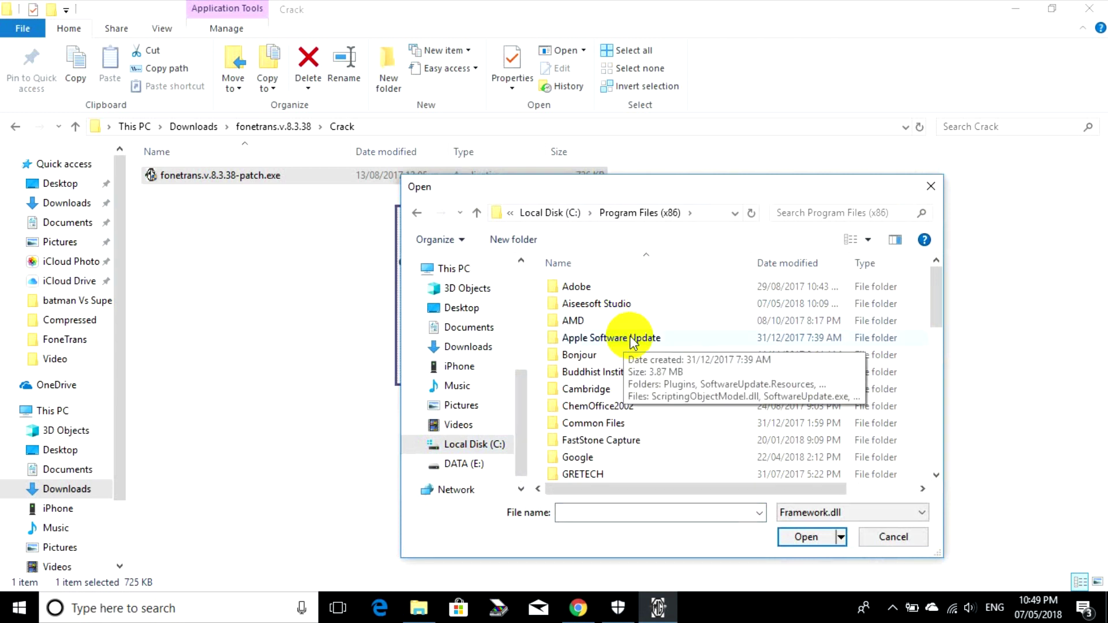
double_click(614, 304)
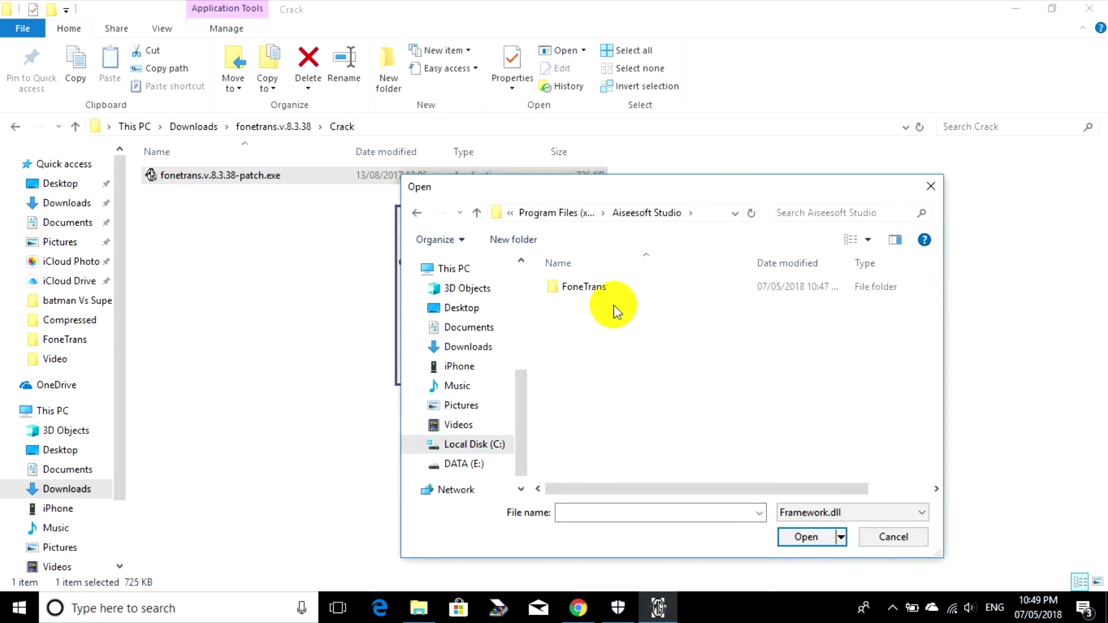
double_click(594, 288)
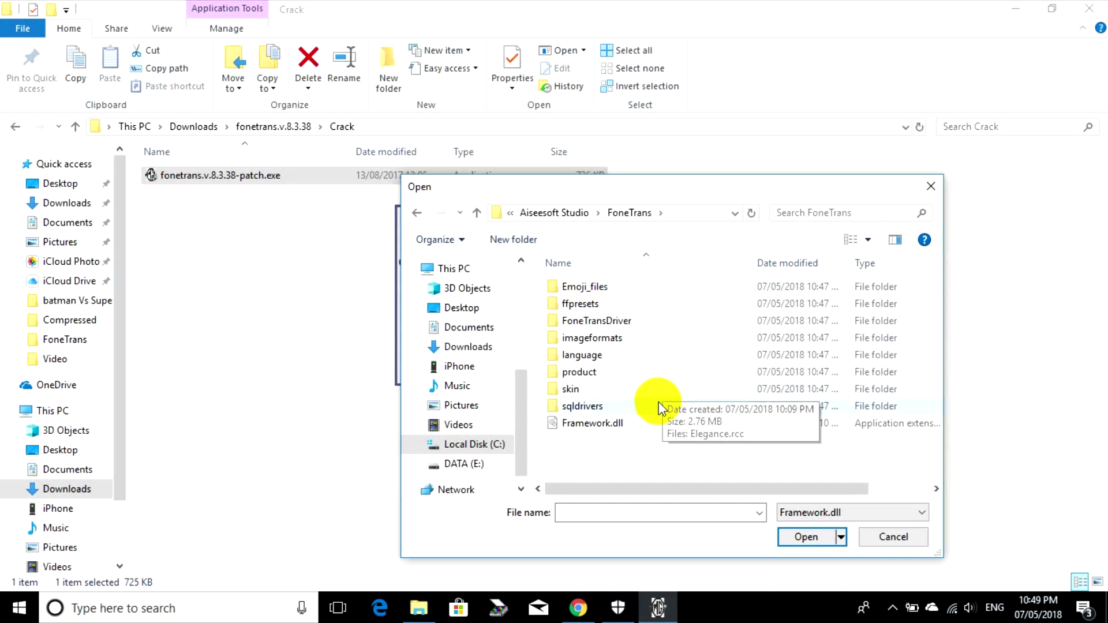
click(577, 425)
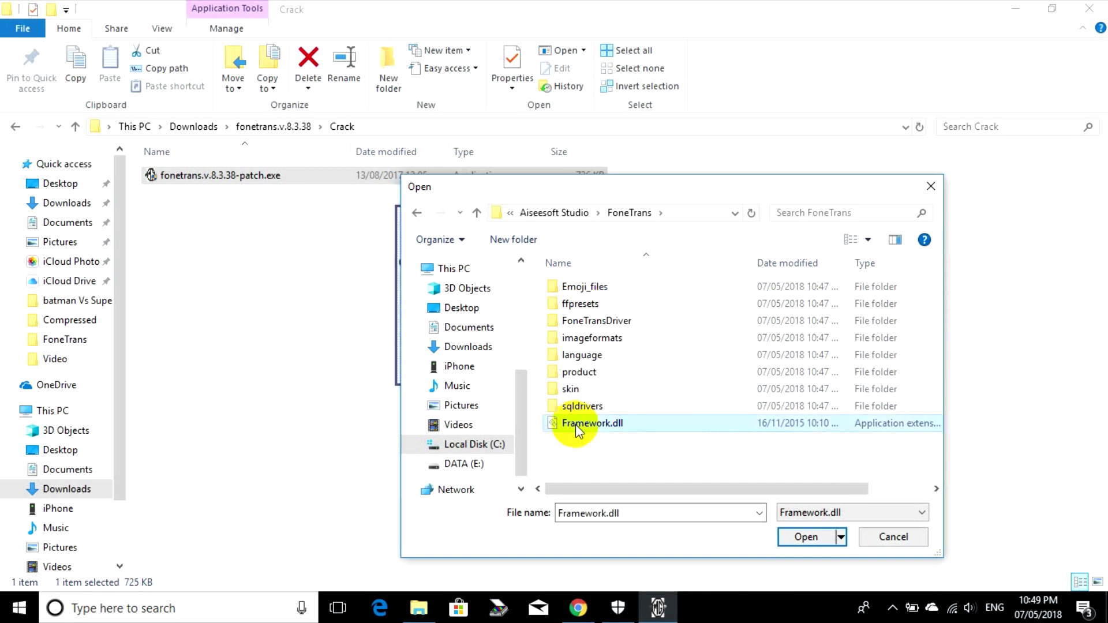
click(807, 537)
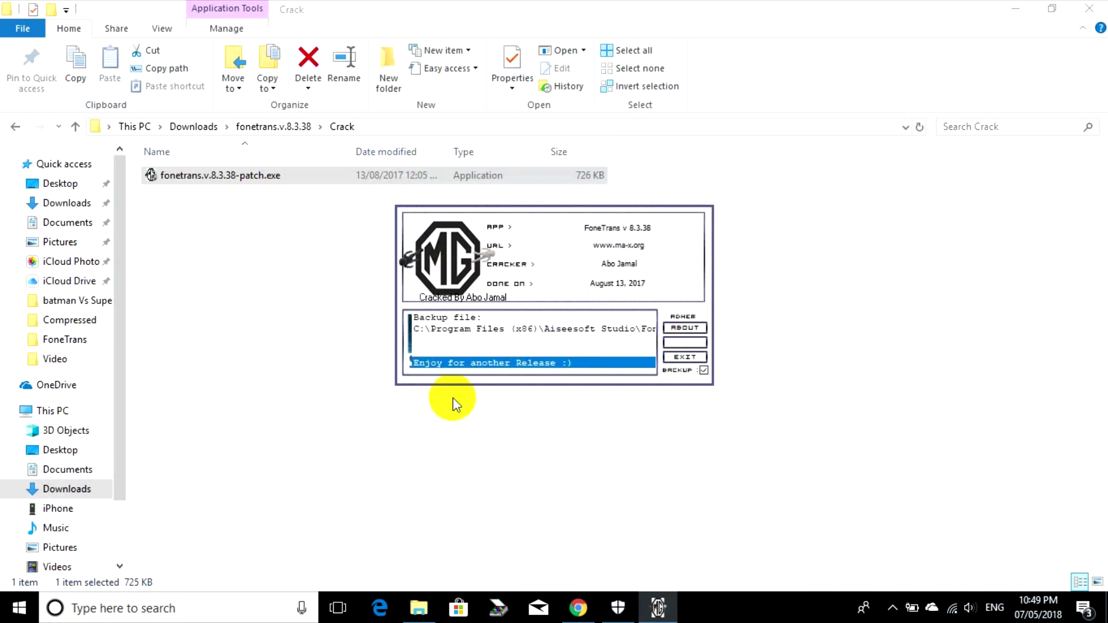
click(684, 359)
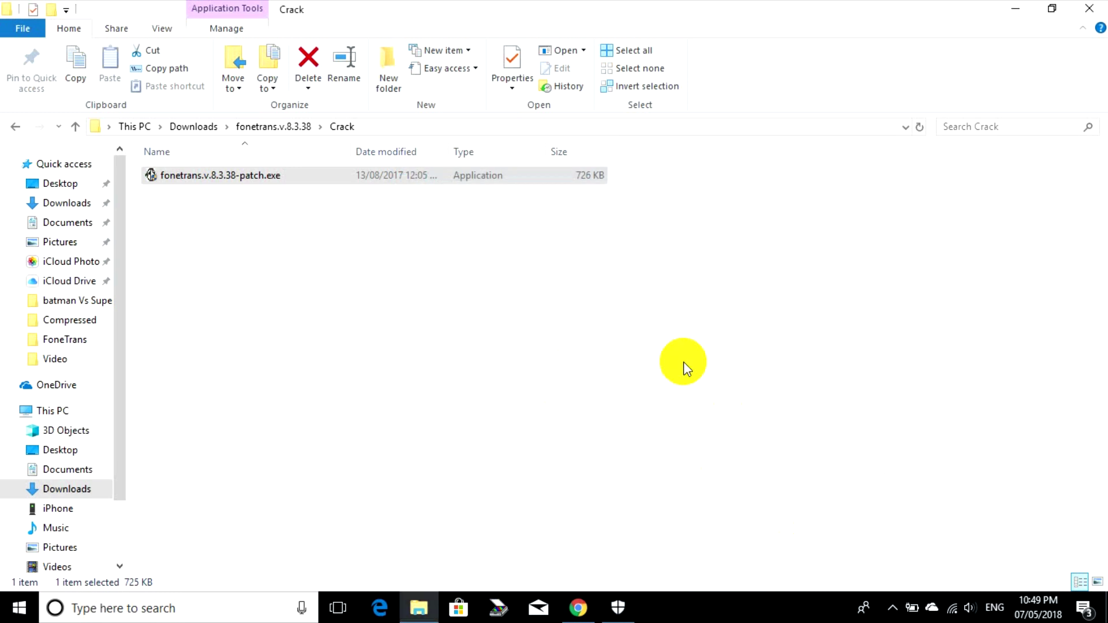
click(1094, 8)
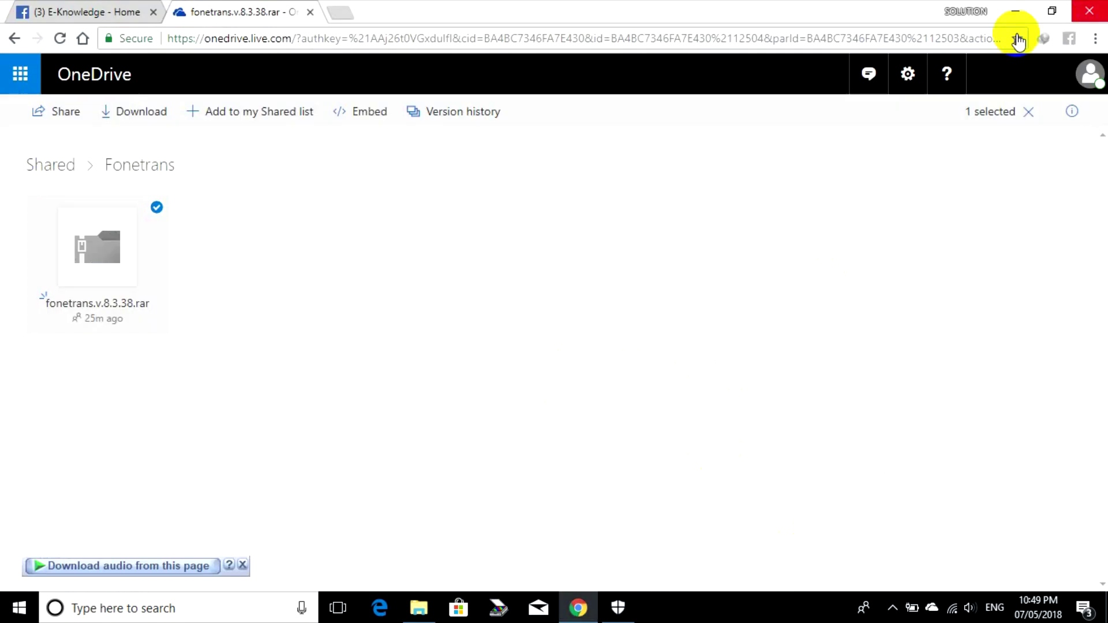
Step: Switch to Windows Defender Security Center, turn on real-time protection and controlled folder access, and close its window
click(617, 606)
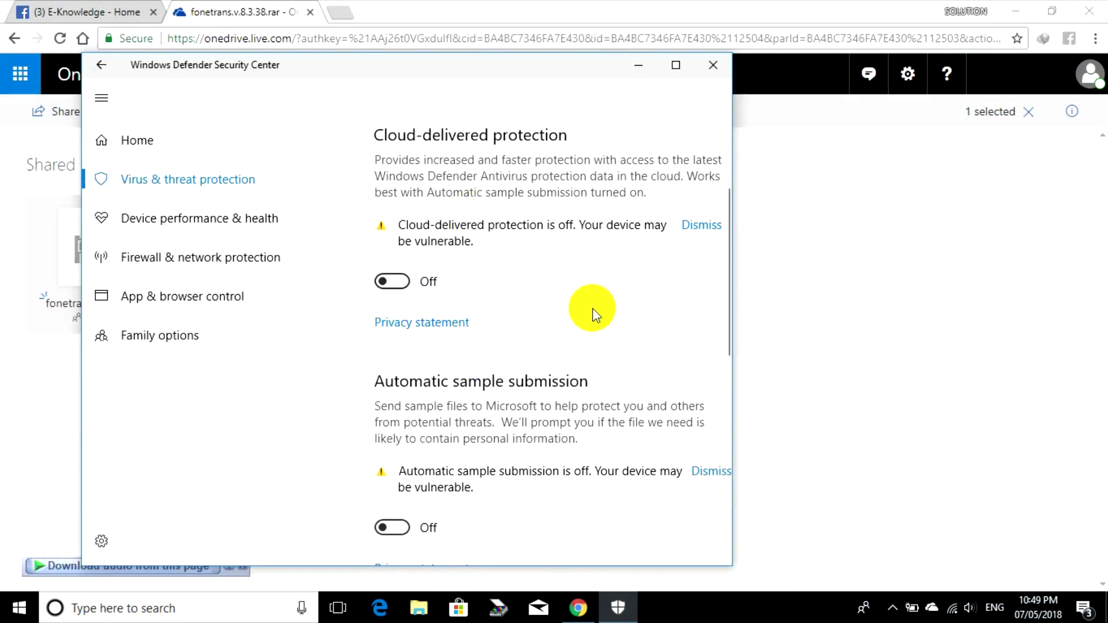
drag(725, 284, 725, 166)
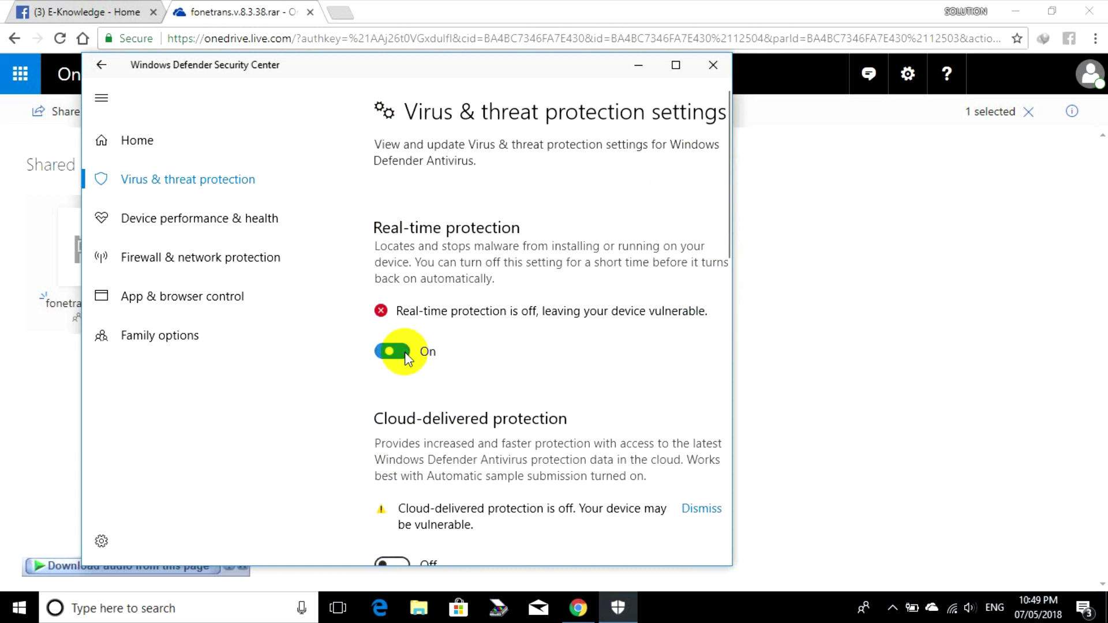
drag(724, 218, 716, 333)
click(399, 218)
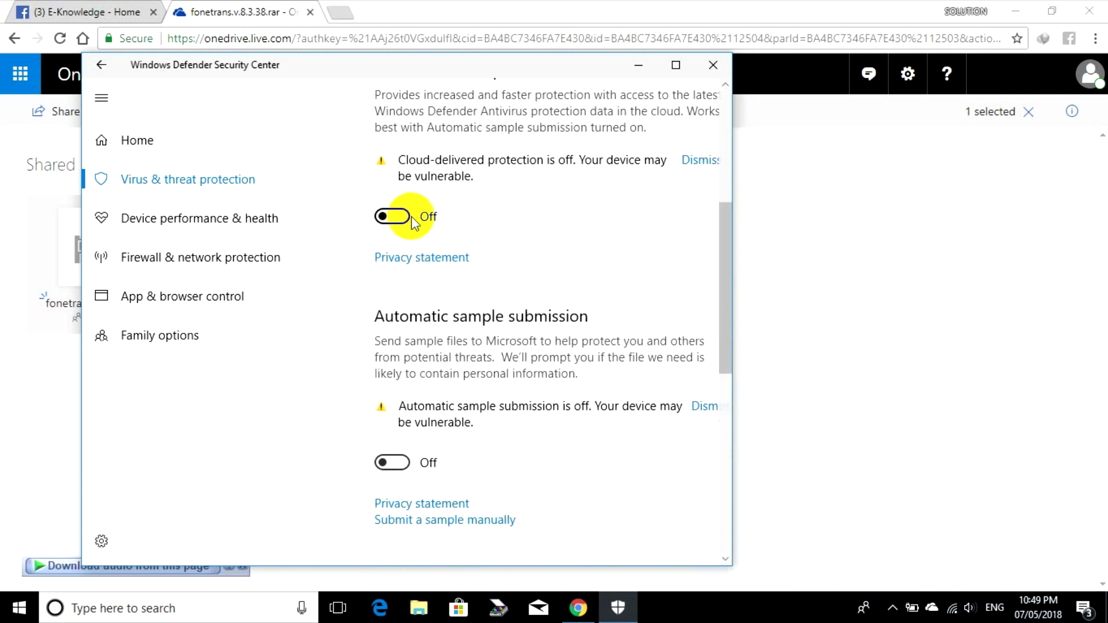
scroll(729, 289, down, 5)
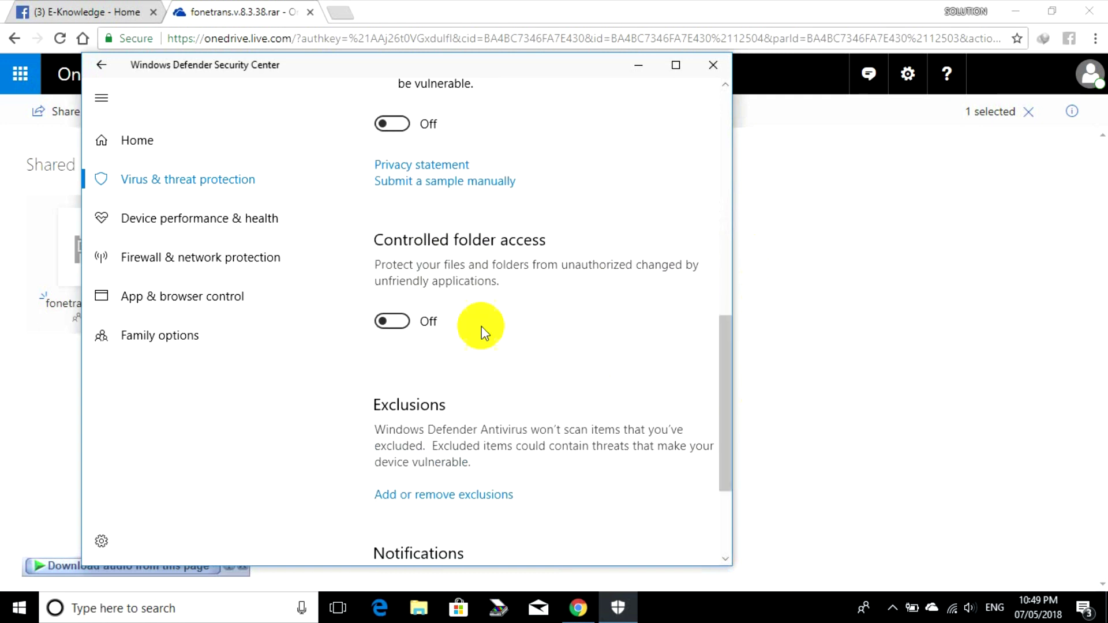
click(411, 323)
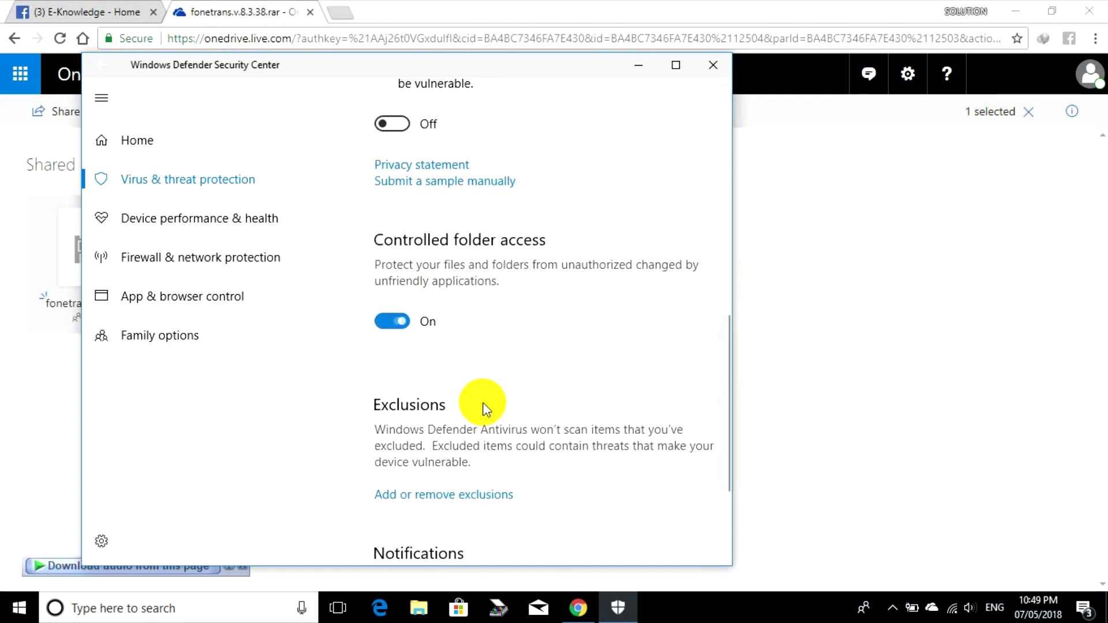
click(711, 73)
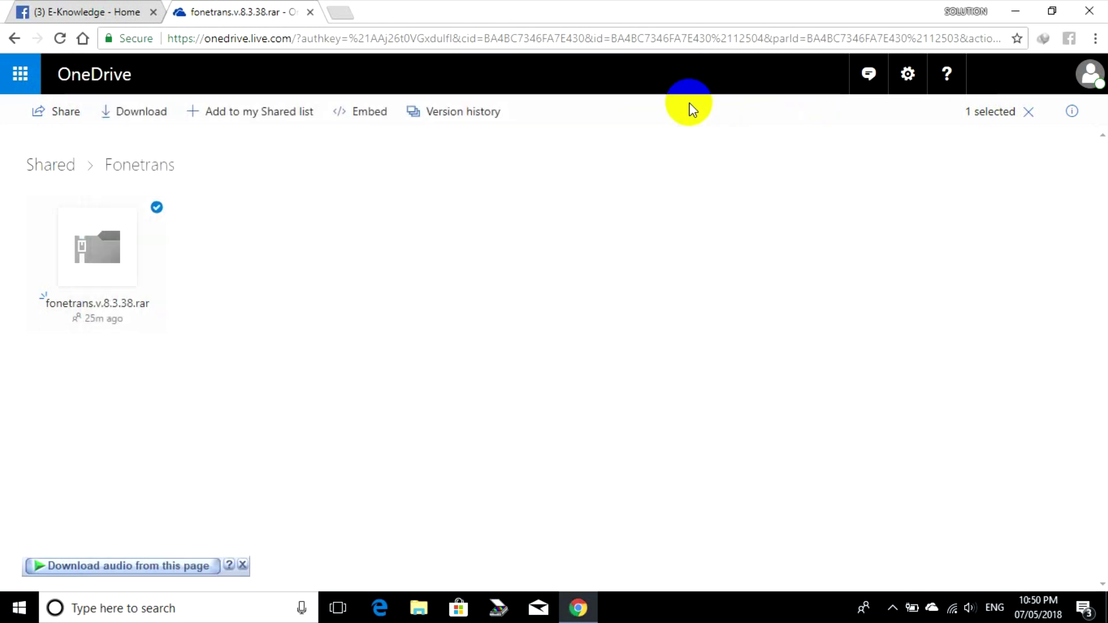
Step: Close the browser, launch FoneTrans from the desktop and postpone the offered update
click(1089, 10)
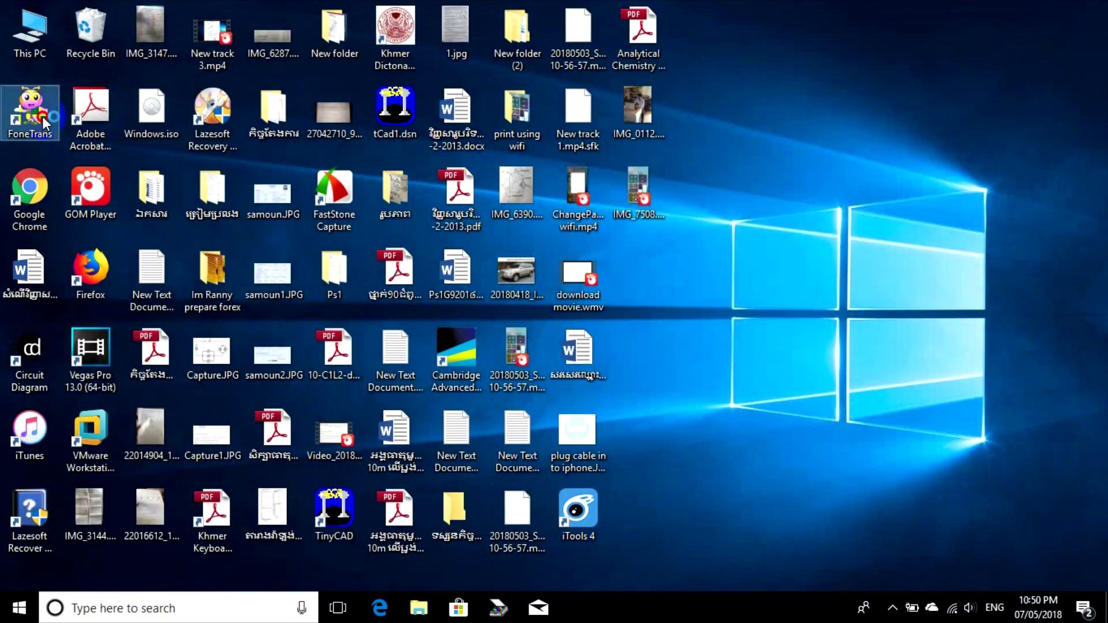
click(661, 442)
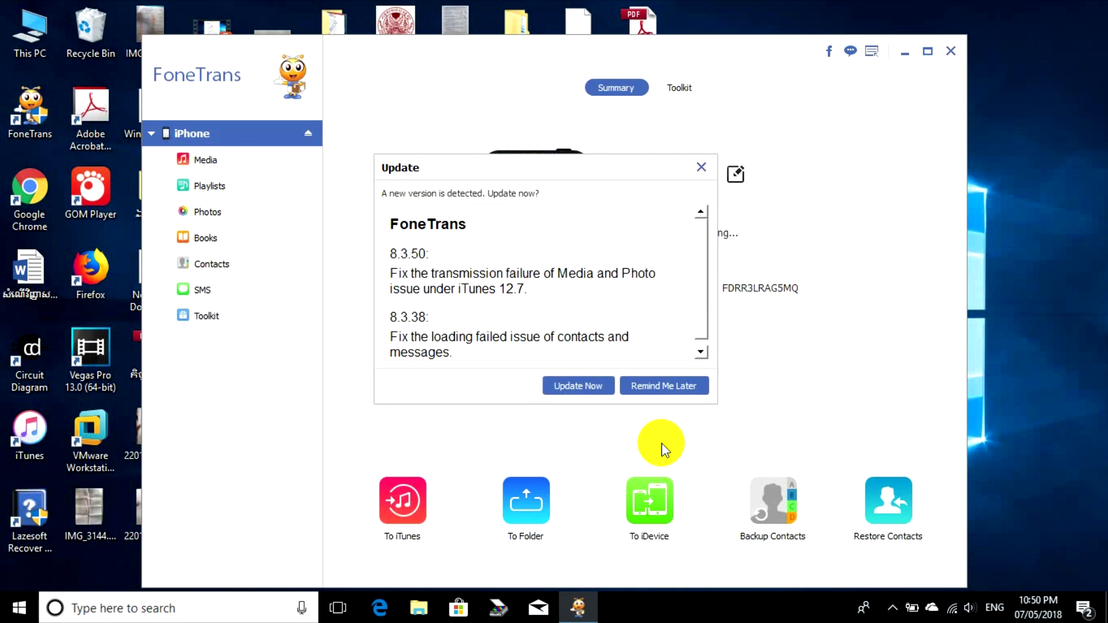
click(684, 388)
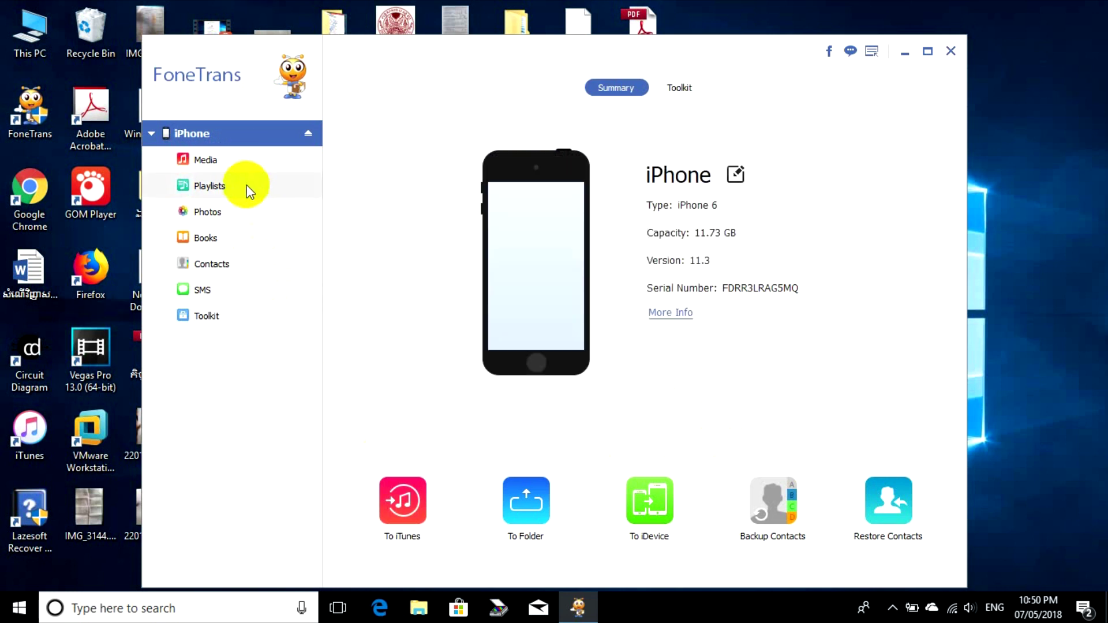
Step: Export the 4:59 song from the album Bigman Vol 16 in the iPhone's media to the Desktop folder and dismiss the export report
click(210, 165)
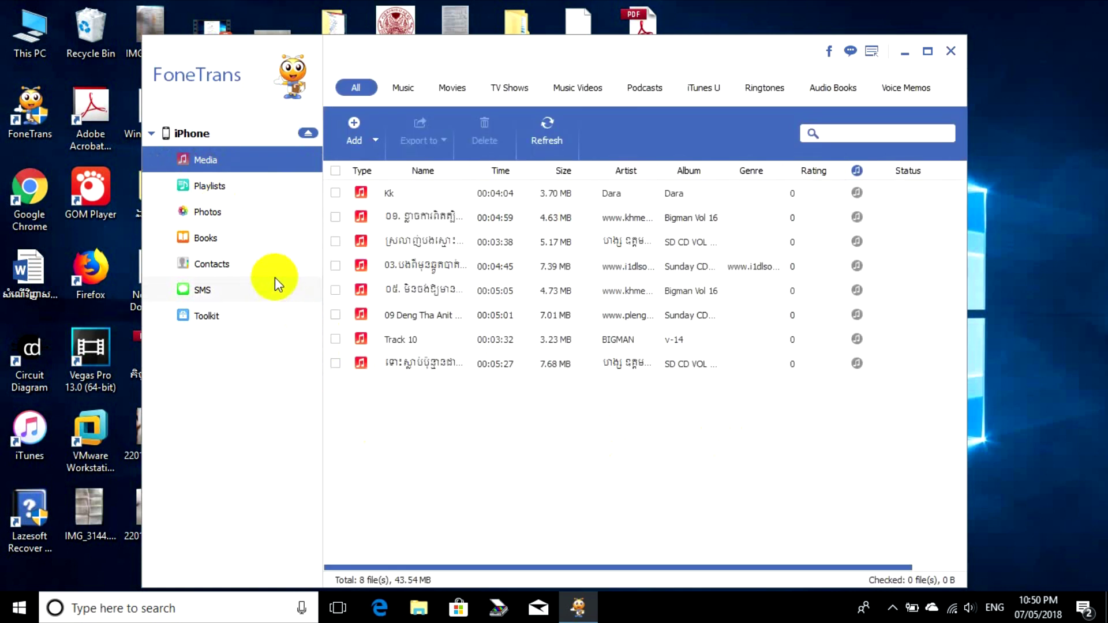
click(335, 217)
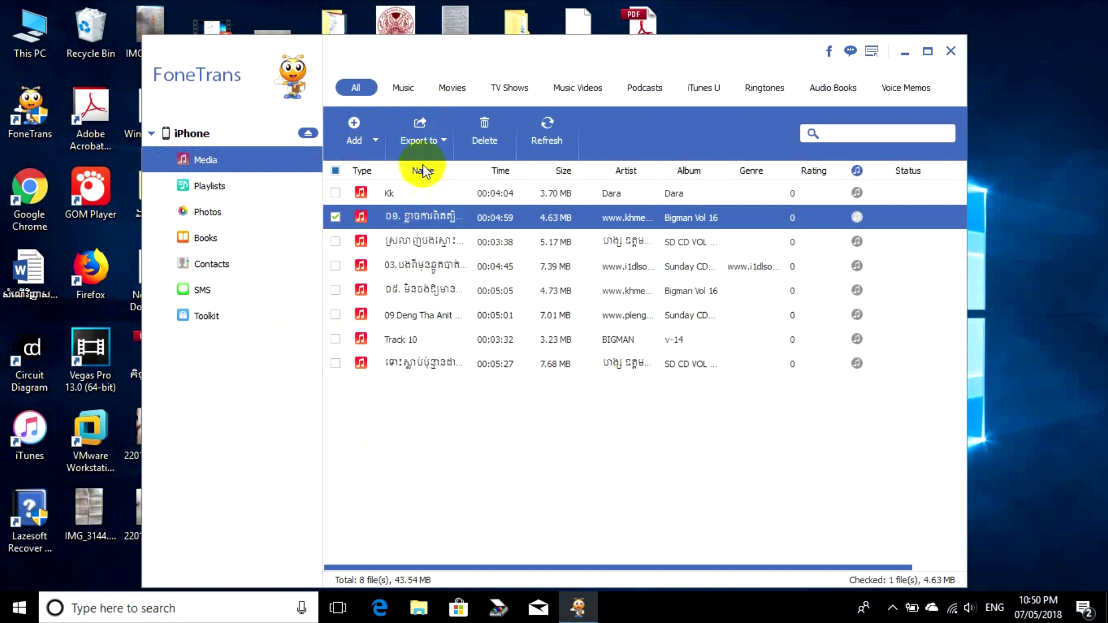
click(434, 145)
click(438, 169)
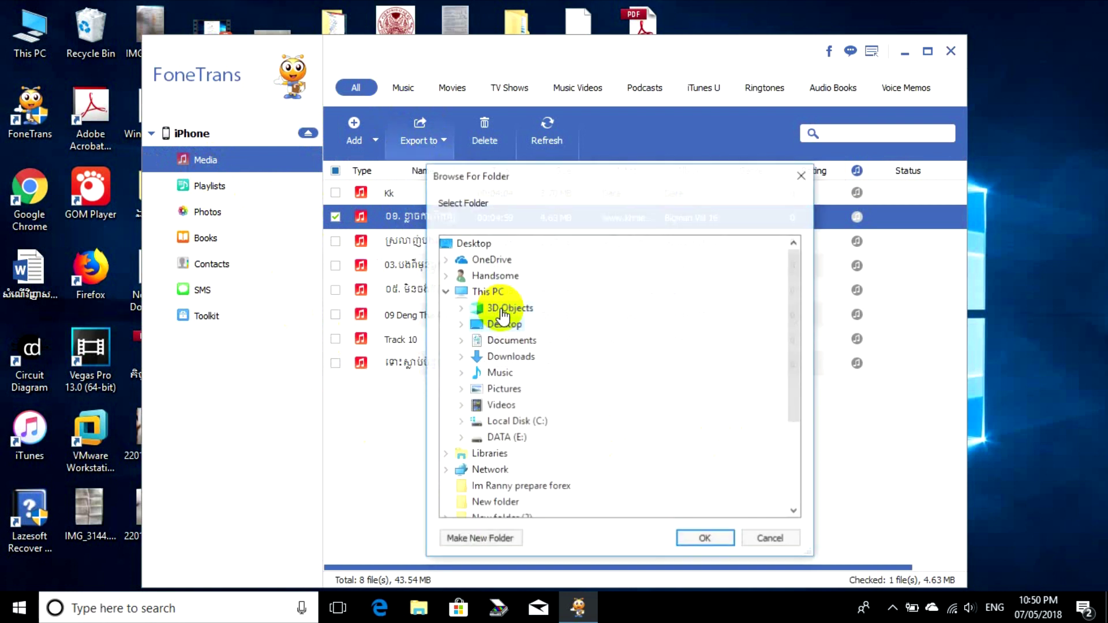
click(478, 249)
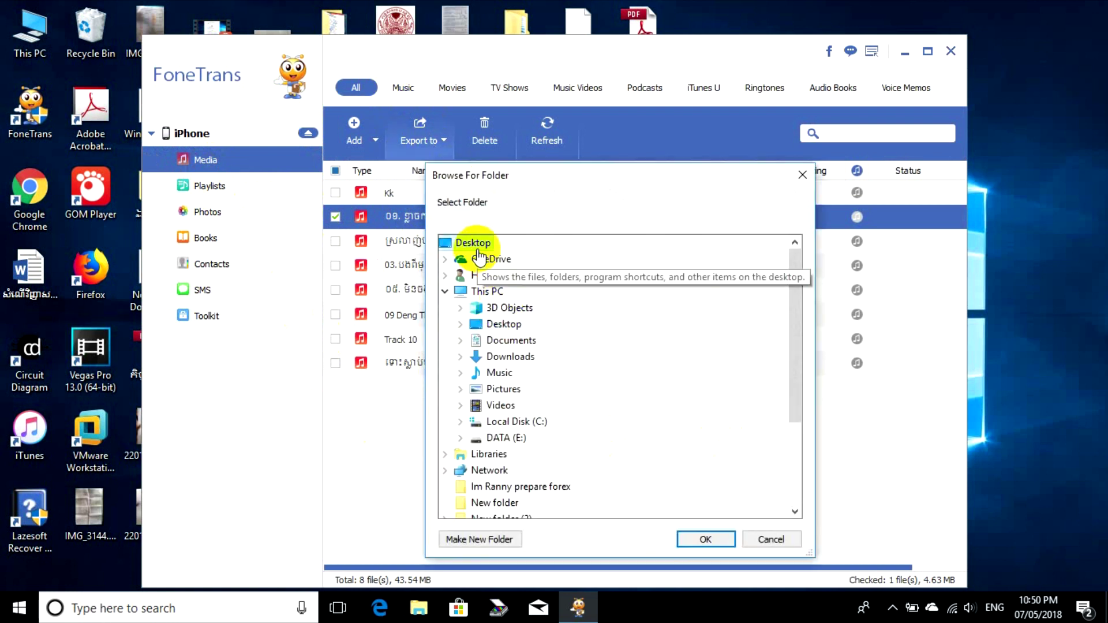
click(705, 540)
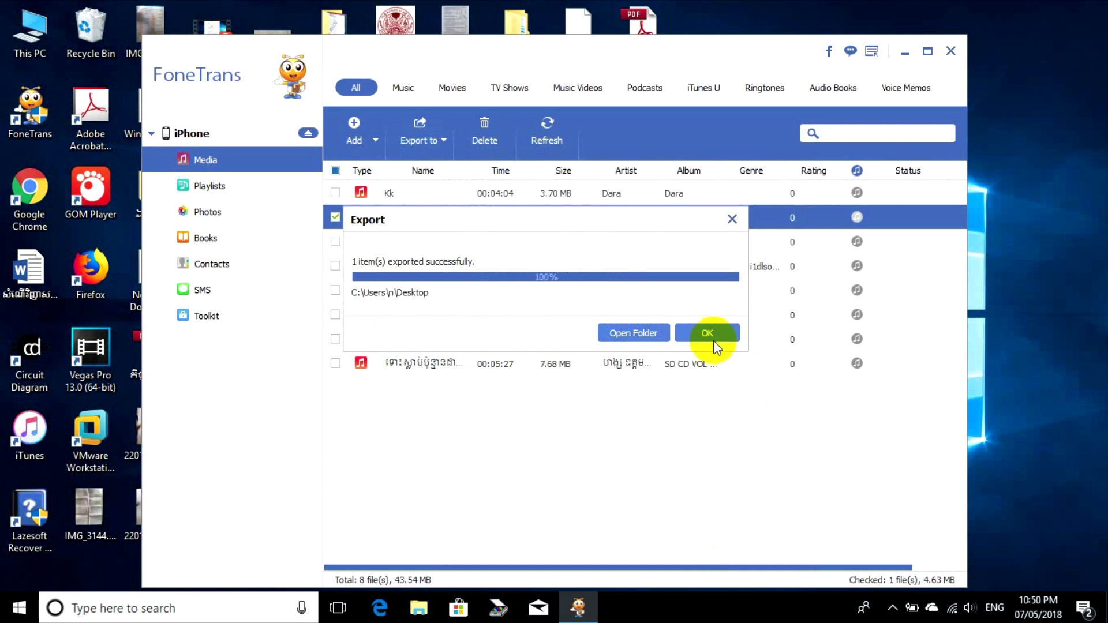
click(710, 335)
Step: Minimize FoneTrans, play the exported song from the desktop to check it, and close the music player
click(905, 53)
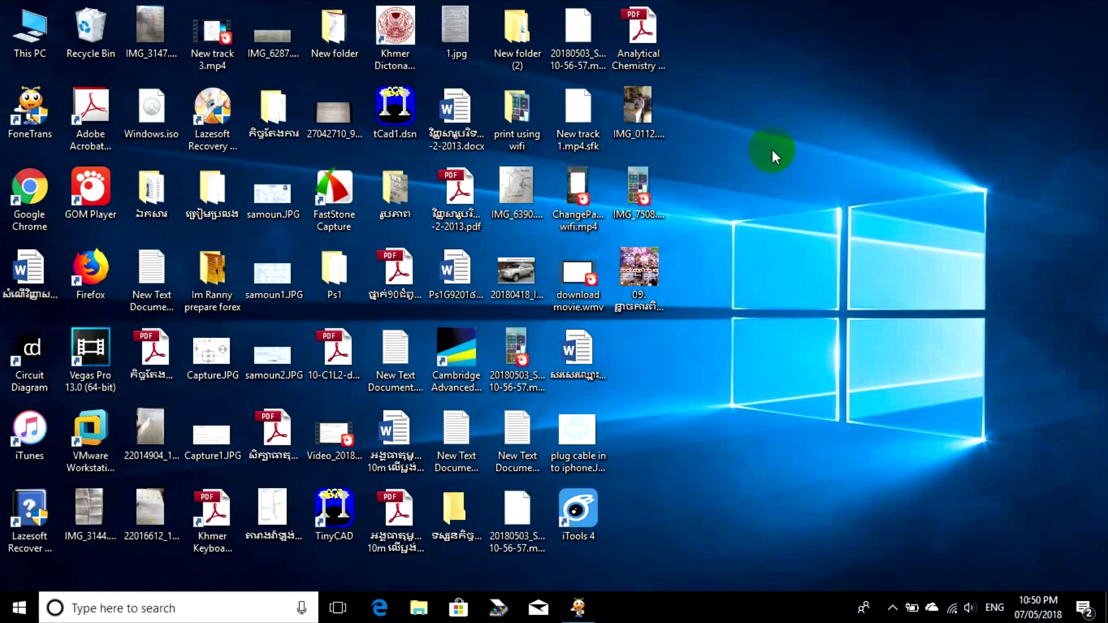
double_click(646, 271)
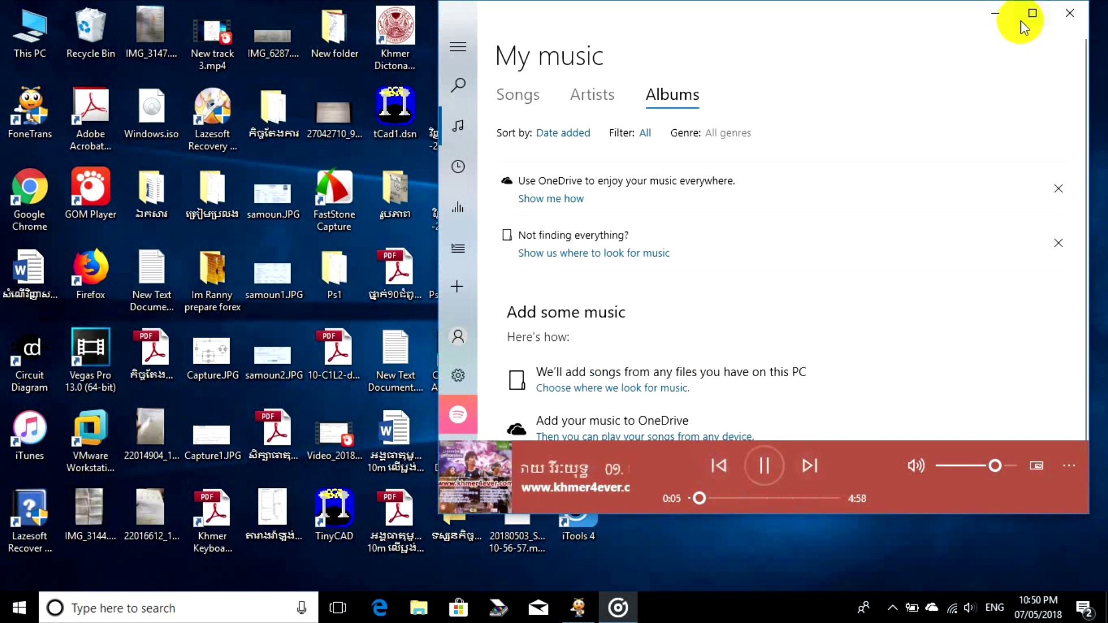
click(1069, 14)
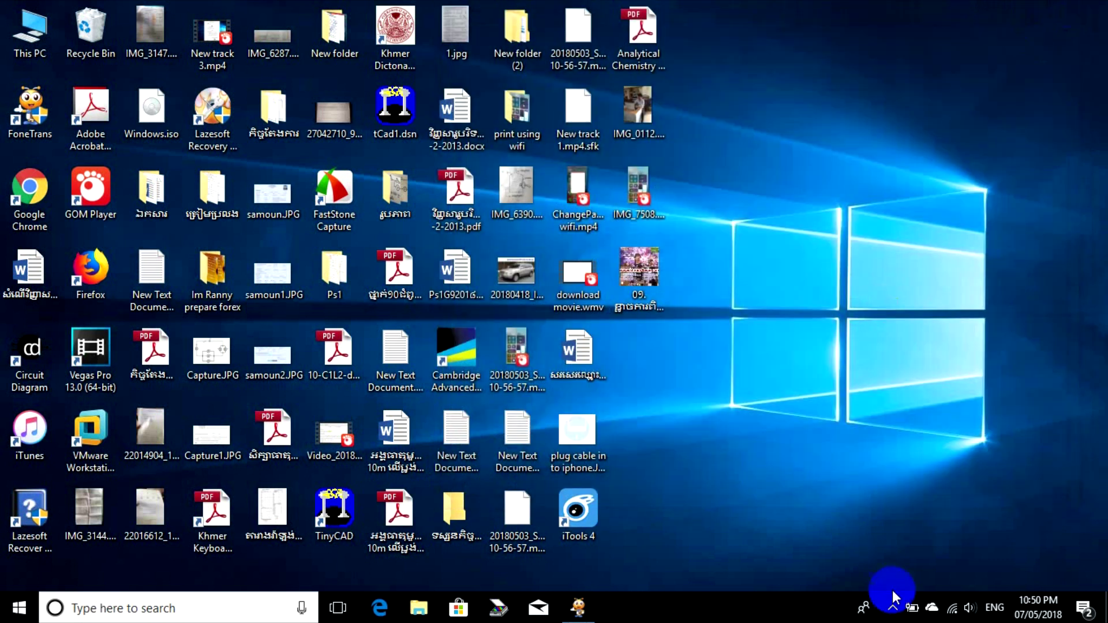
click(893, 613)
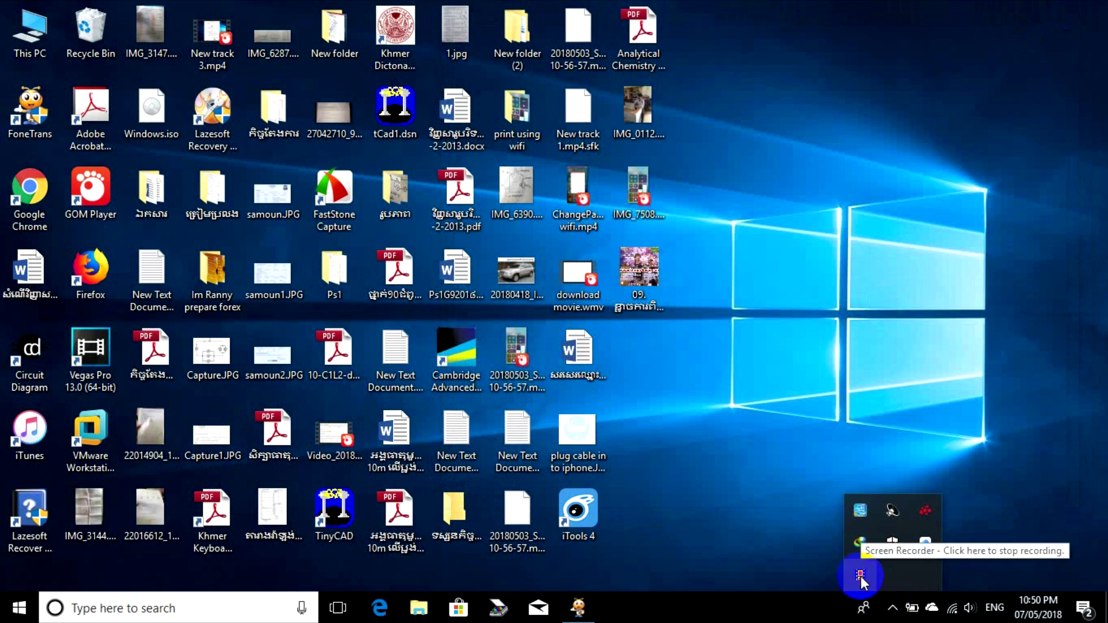